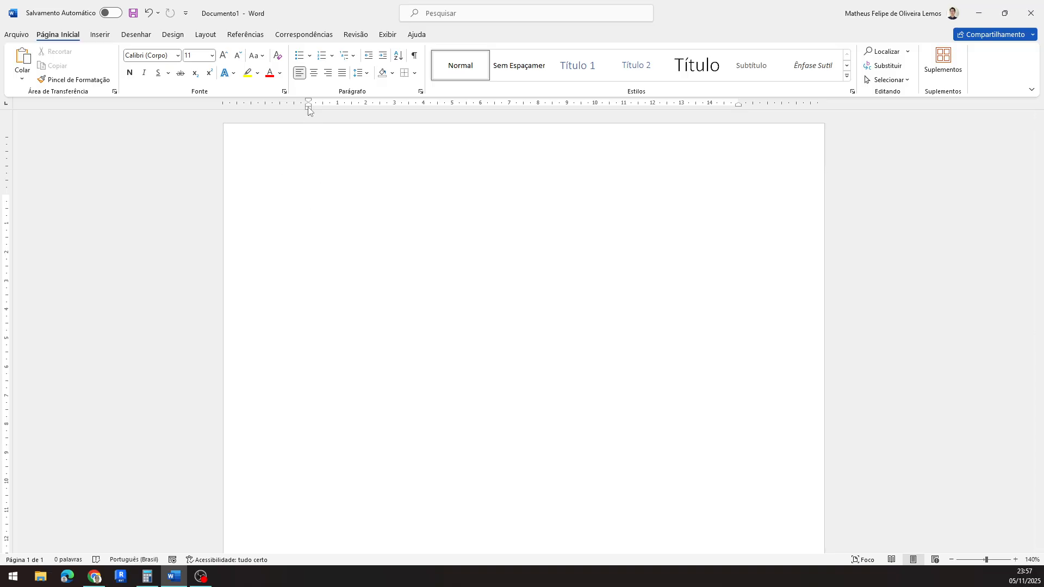
left_click_drag(308, 108, 308, 108)
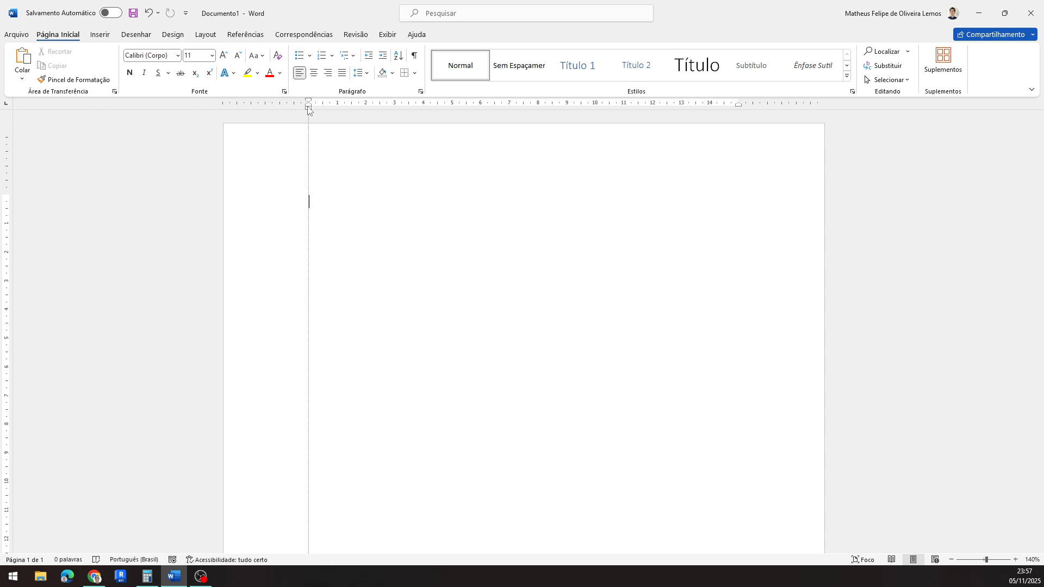
left_click_drag(308, 108, 309, 108)
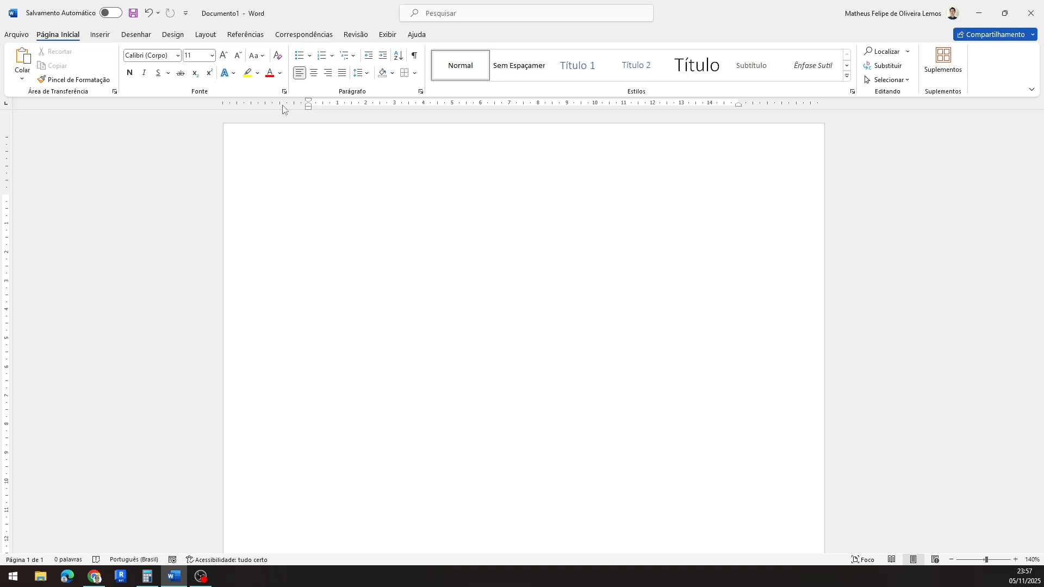
left_click(738, 105)
left_click(738, 106)
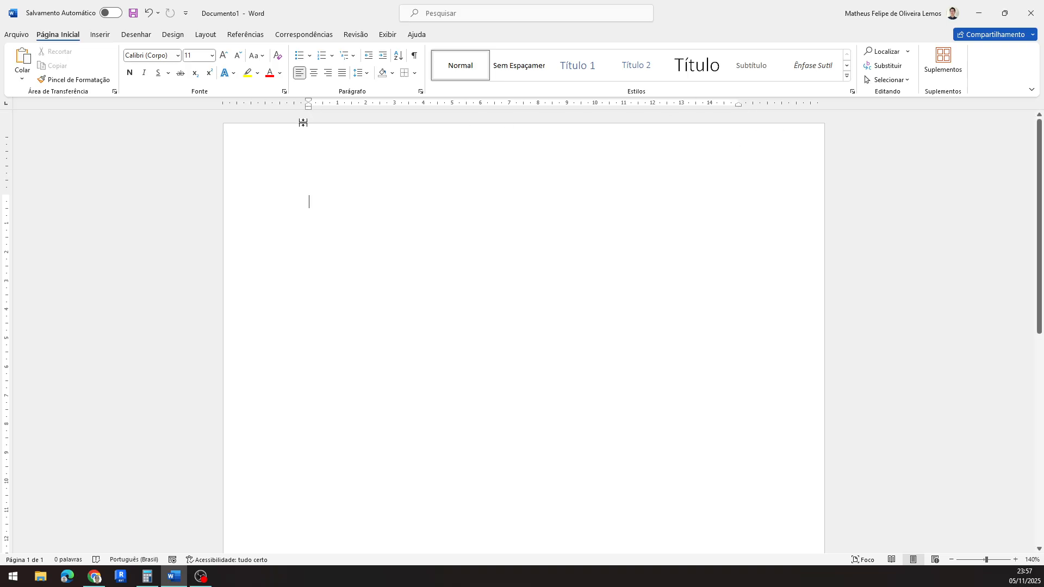
left_click_drag(308, 107, 309, 107)
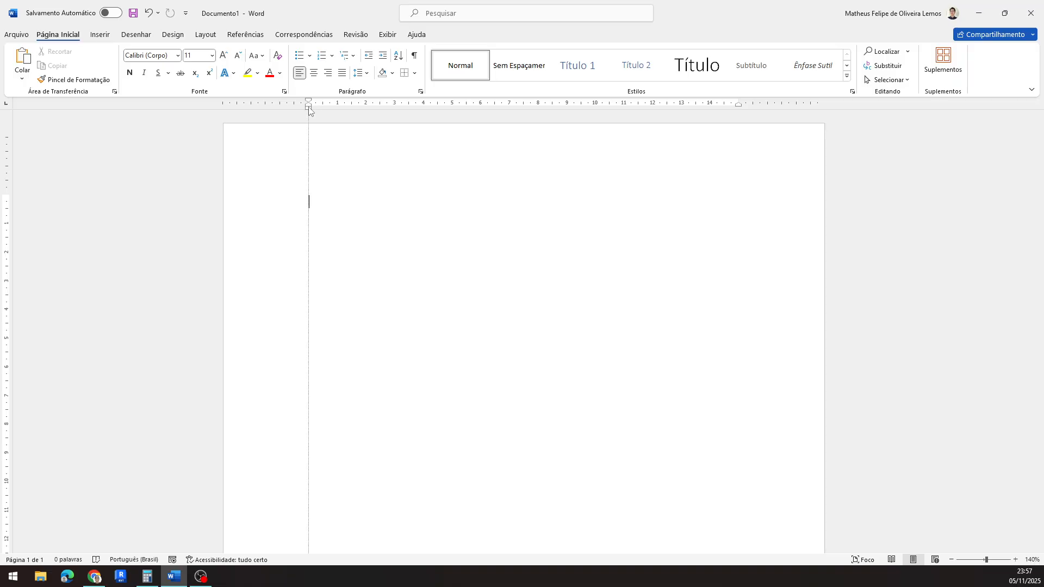
left_click_drag(308, 107, 309, 107)
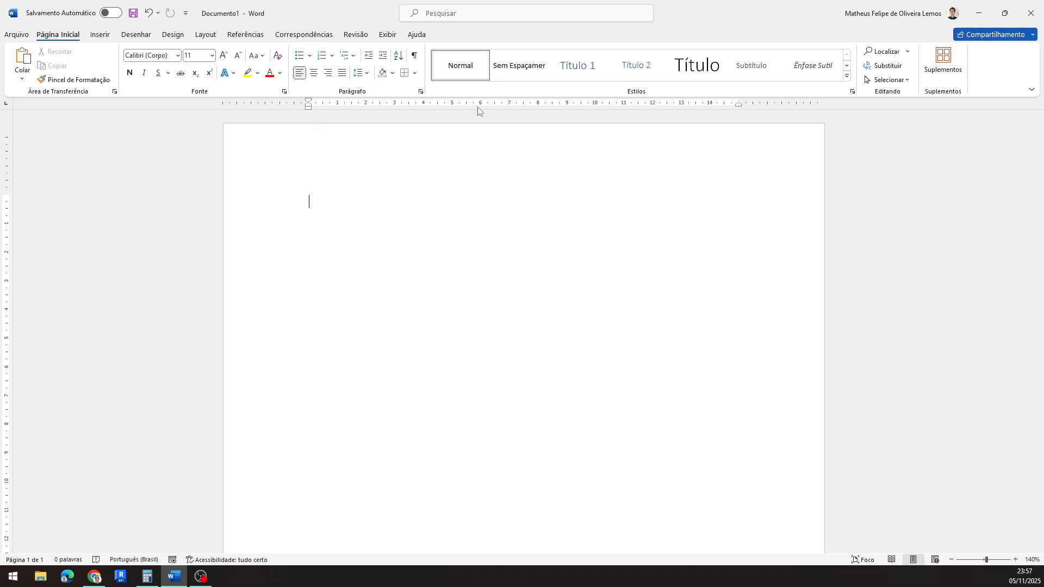
left_click_drag(740, 108, 740, 109)
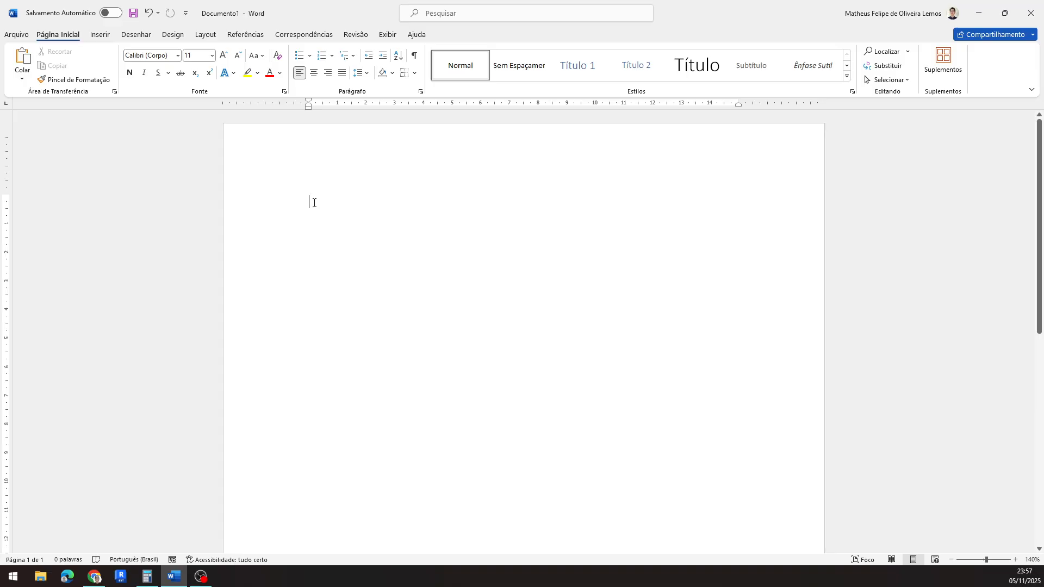
Step: Insert the prepared paragraph beginning "Durante o desenvolvimento de um projeto de construção civil" into the blank document and enlarge the view to 180%
type("Durante o desenvolvimento de um projeto de construção civil, é fundamental que o profissional responsável pela elaboração dos documentos técnicos mantenha um padrão de formatação adequado, garantindo clareza, organização e facilidade de leitura. No Microsoft Word, o grupo Parágrafo oferece ferramentas essenciais para isso: com ele, é possível alinhar o texto de forma justificada, criando uma aparência mais uniforme; ajustar o espaçamento entre linhas e entre parágrafos, o que melhora a legibilidade; aplicar recuos para destacar citações ou trechos específicos; e utilizar marcadores ou numeração para organizar listas de itens ou etapas de um processo. Além disso, o uso de bordas e sombreamento pode realçar partes importantes do conteúdo, como títulos ou observações, tornando o documento mais atraente e profissional. Esses recursos, quando aplicados de maneira consciente, transformam um texto simples em um material técnico bem estruturado e de fácil compreensão — uma habilidade indispensável para quem atua na área de edificações.")
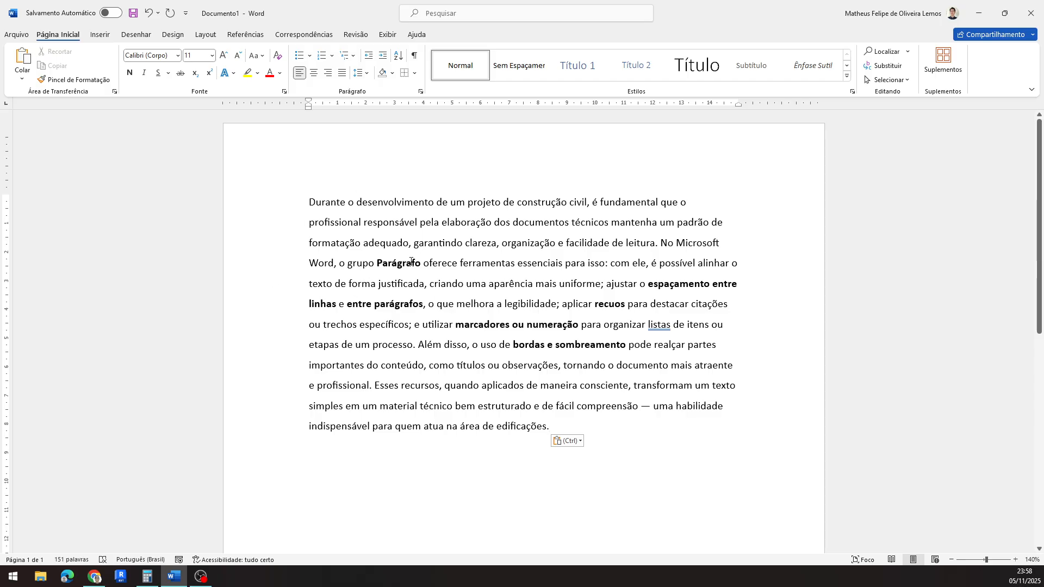
left_click(1015, 560)
left_click(1015, 560)
left_click(1015, 560)
left_click(1015, 560)
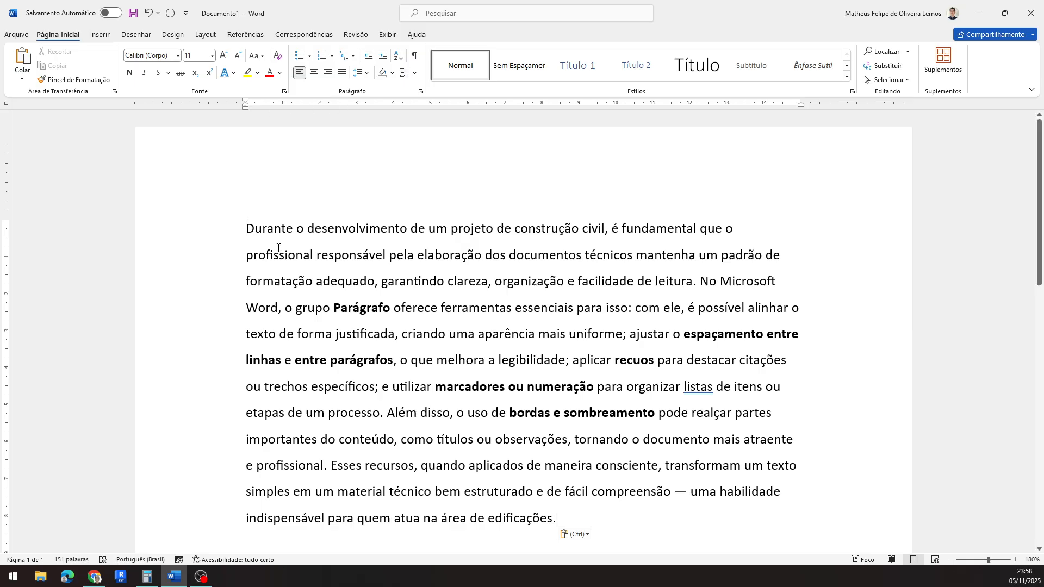
left_click_drag(246, 229, 373, 281)
left_click(379, 307)
scroll(363, 290, "down", 2)
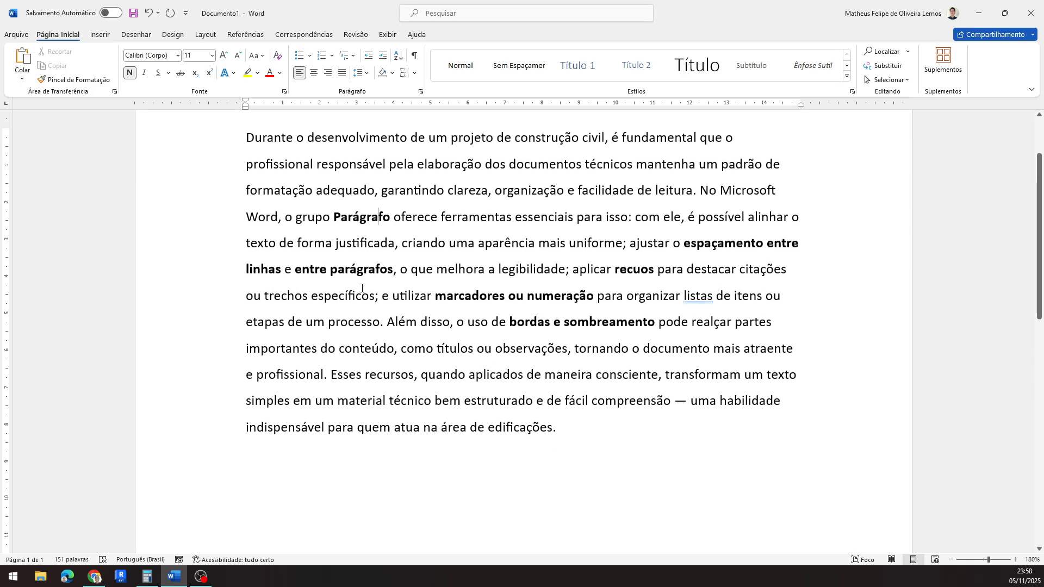
scroll(365, 286, "up", 2)
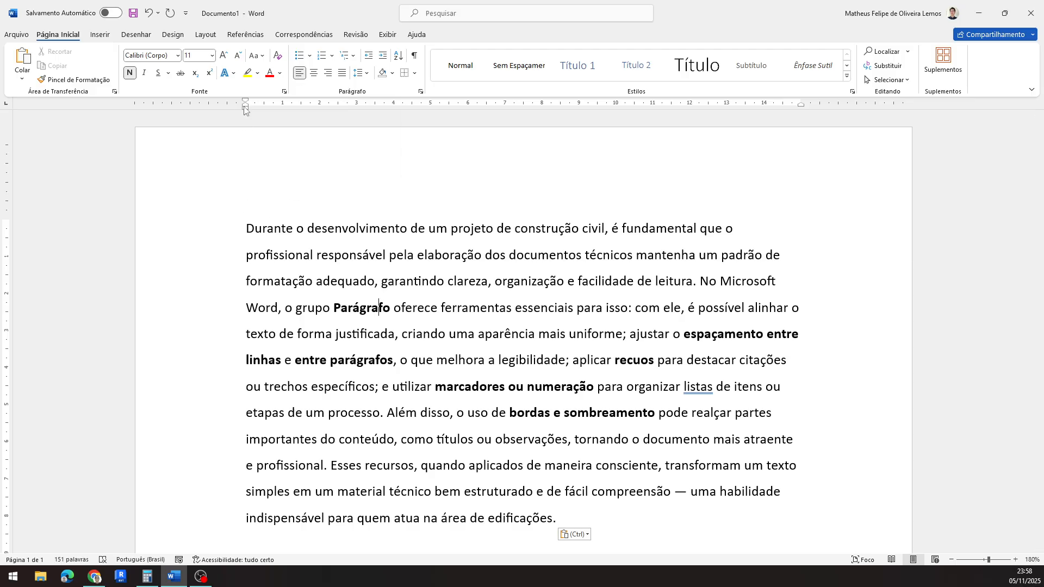
left_click_drag(245, 109, 245, 110)
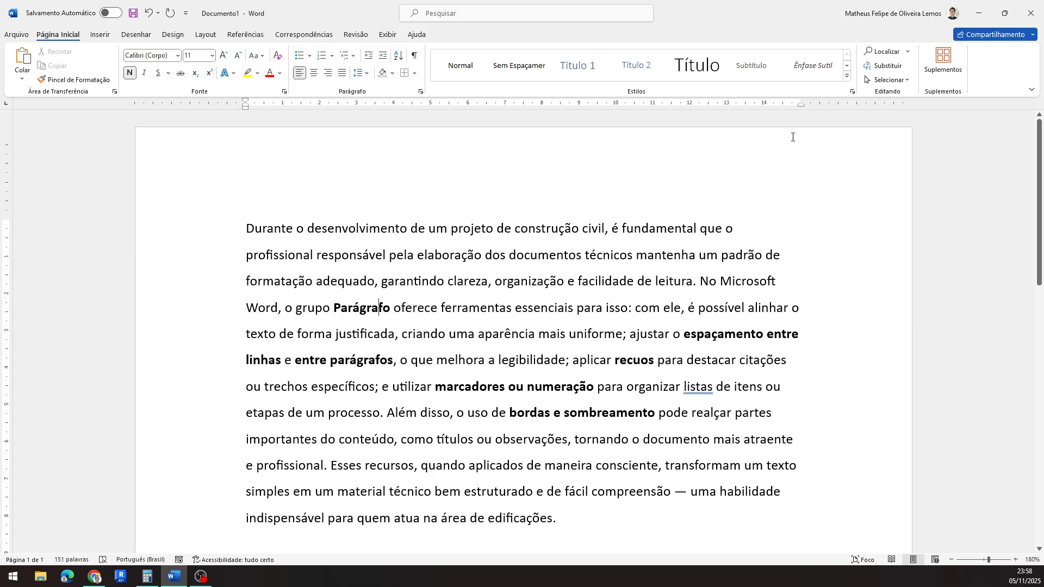
left_click_drag(801, 105, 801, 105)
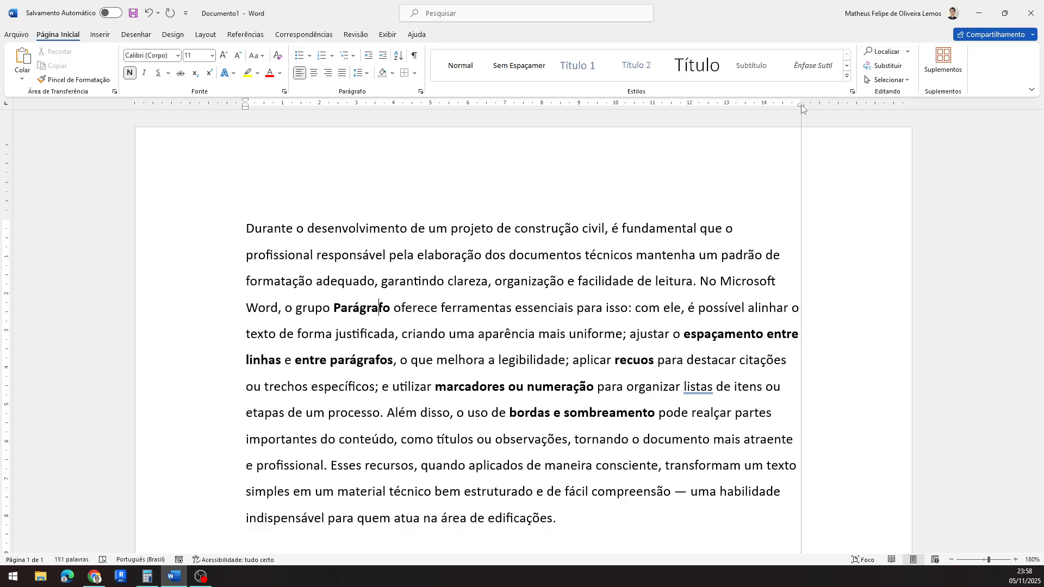
left_click_drag(802, 108, 801, 108)
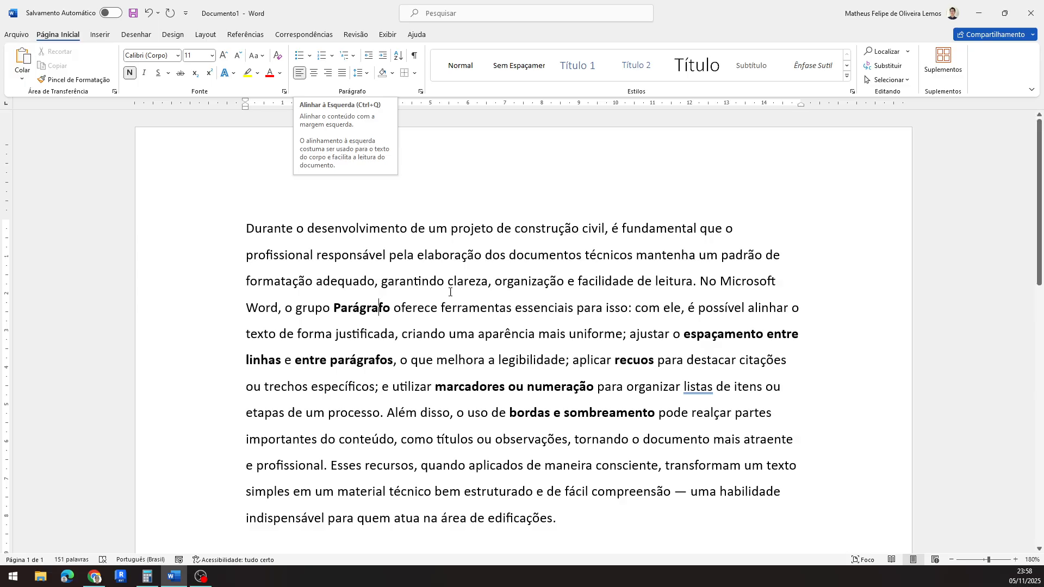
Step: Select the whole paragraph and try centred alignment followed by right alignment on it
left_click_drag(567, 521, 264, 96)
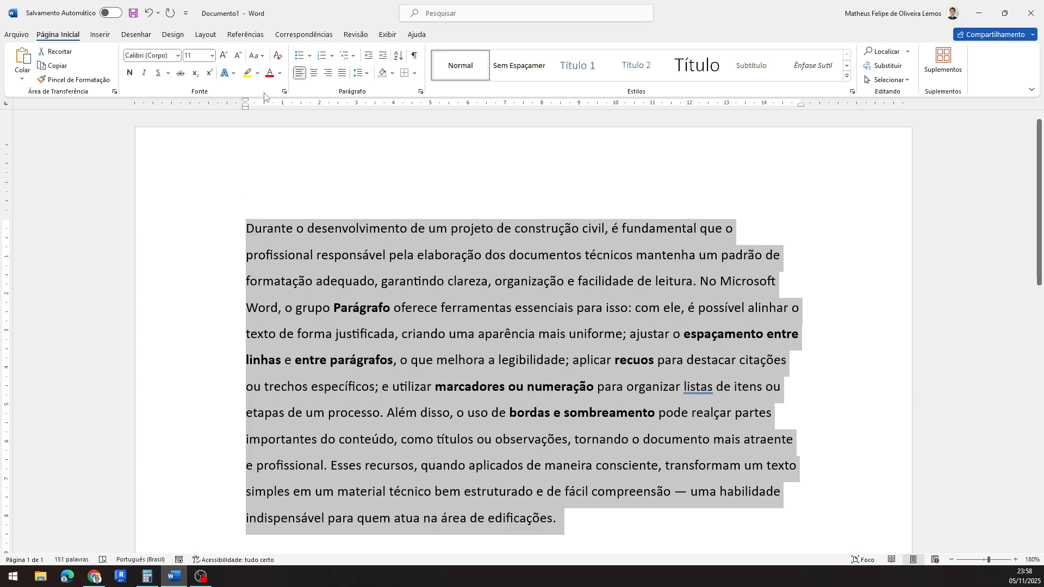
left_click(314, 73)
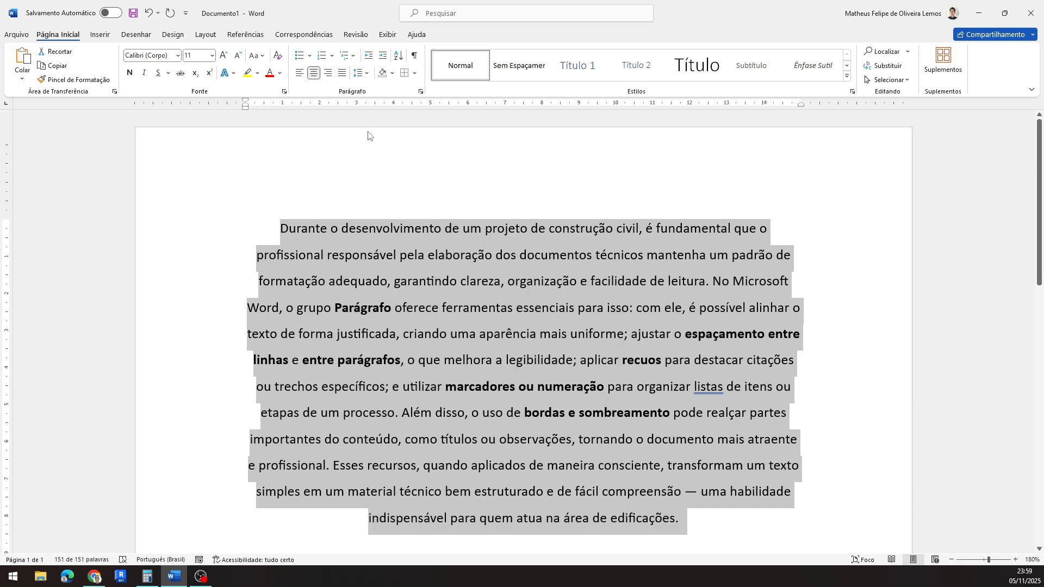
left_click(327, 78)
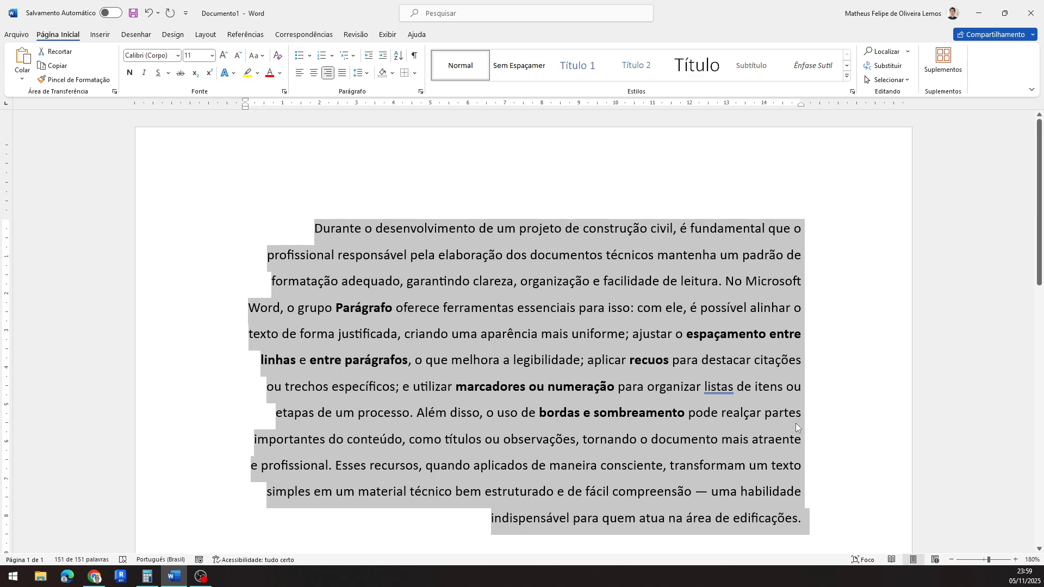
left_click_drag(801, 106, 802, 108)
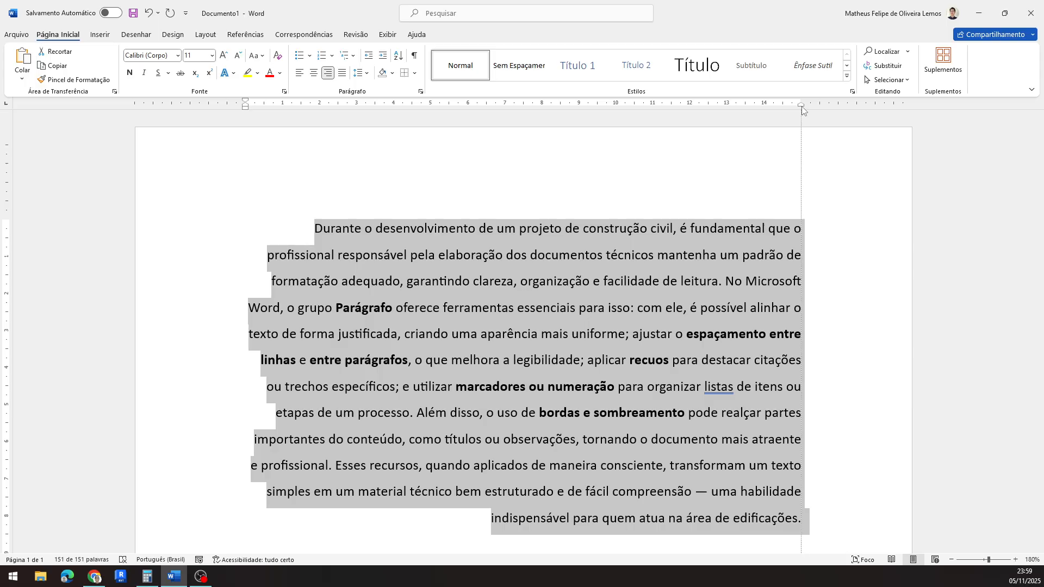
left_click_drag(802, 107, 801, 107)
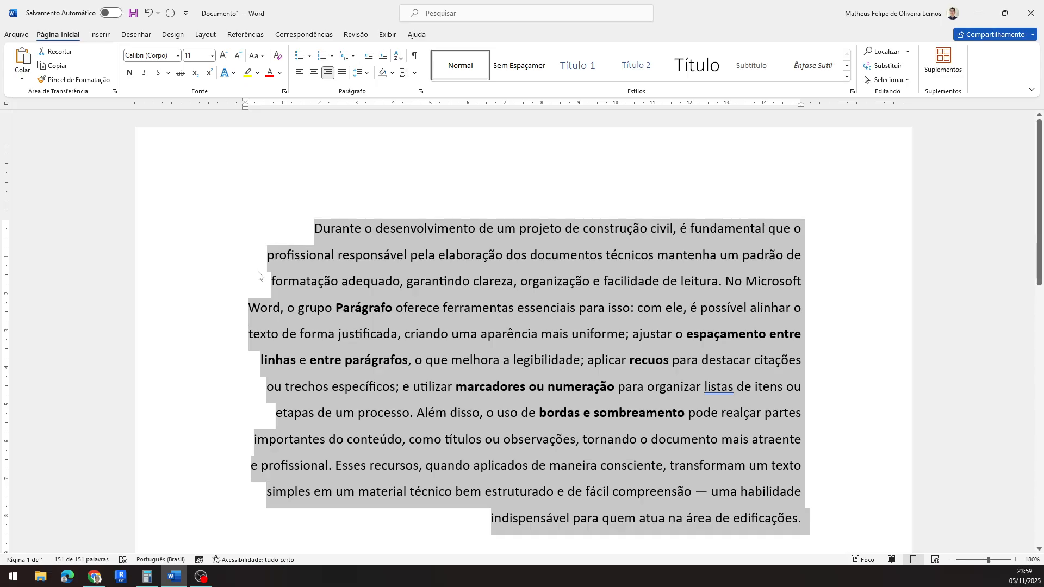
Step: Justify the selected paragraph so its lines reach both margins
left_click(341, 75)
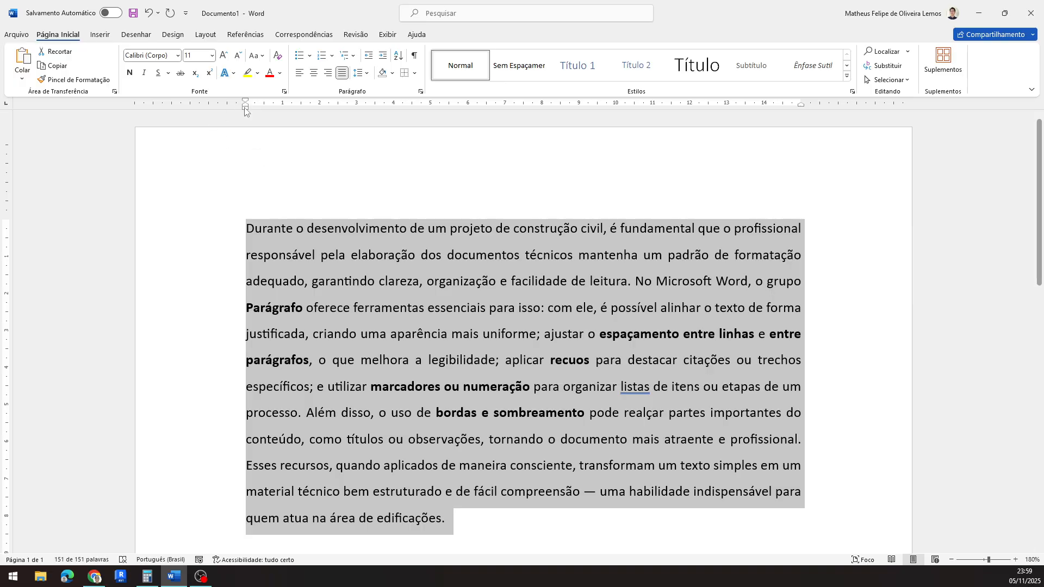
left_click_drag(245, 109, 246, 111)
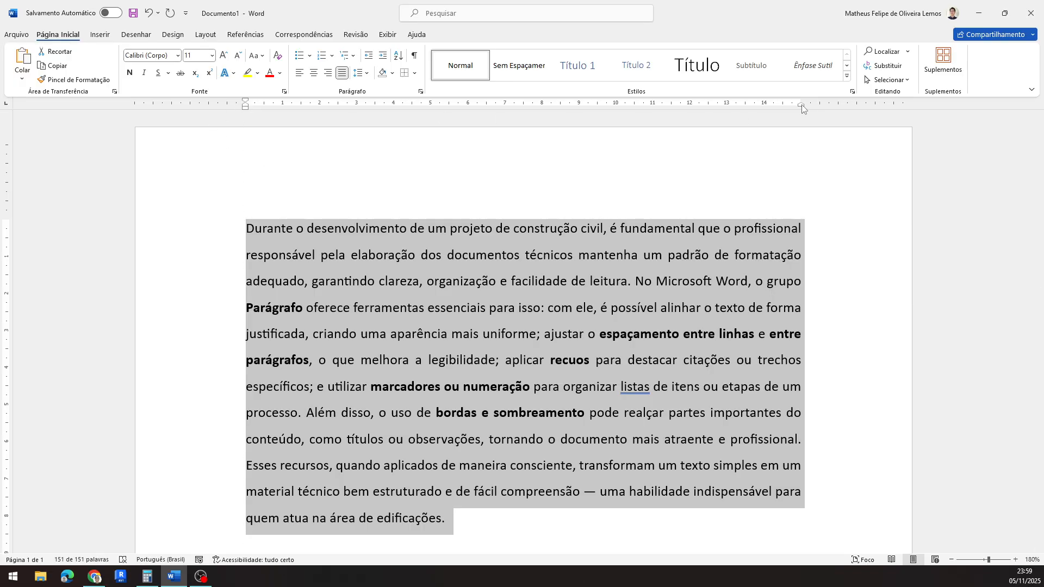
left_click_drag(803, 109, 802, 108)
Step: Try a line spacing of 1,0 on the selected paragraph and return it to 1,5
left_click(361, 75)
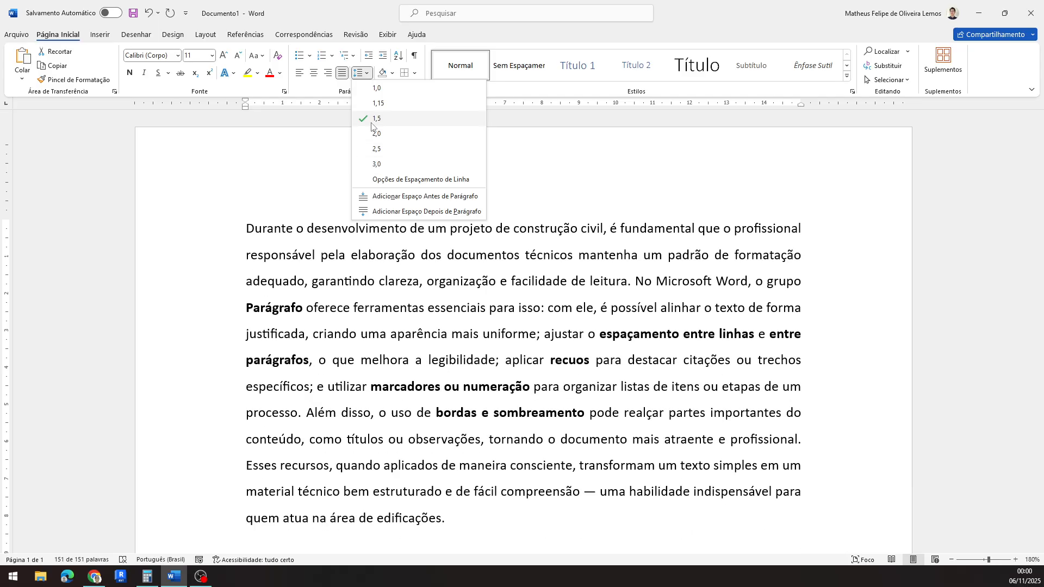
left_click(374, 88)
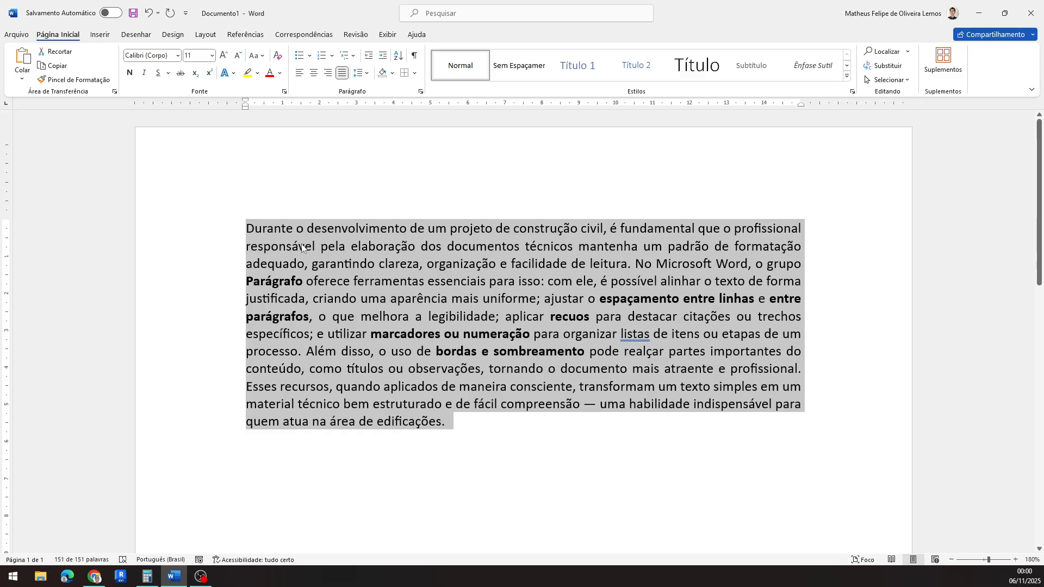
left_click(357, 74)
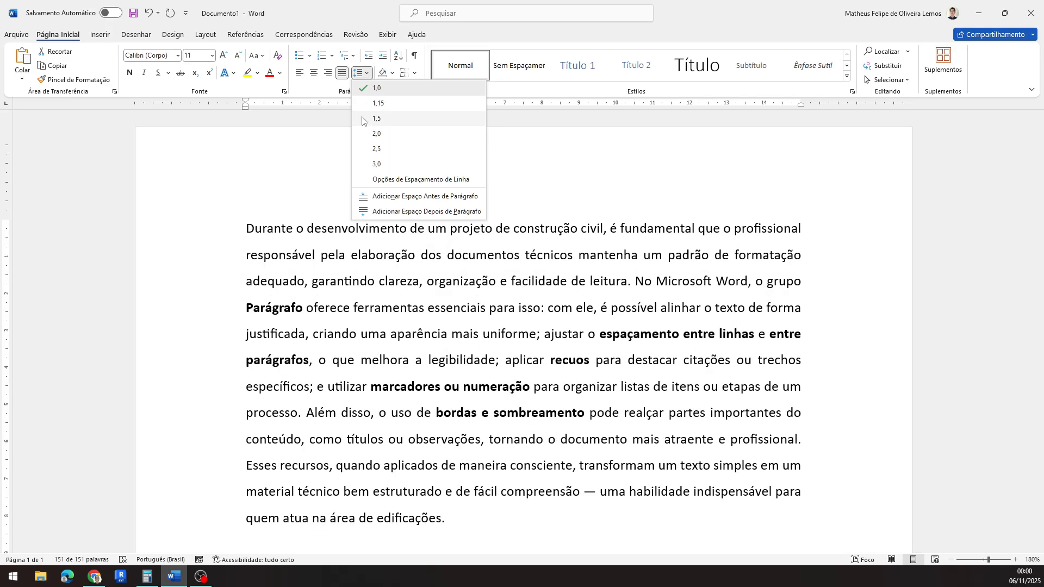
left_click(362, 120)
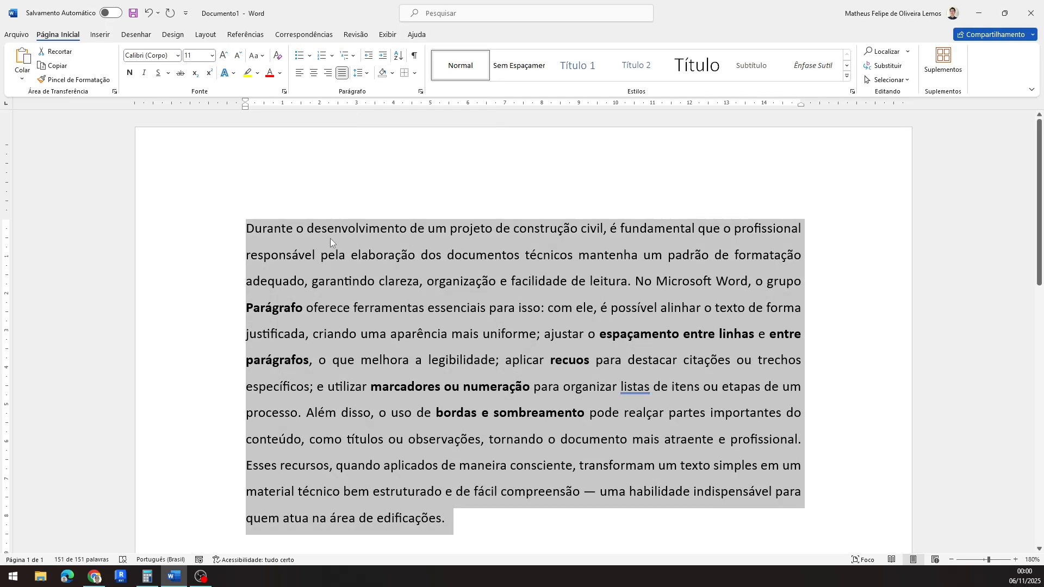
Step: Preview other line spacing values on the selected paragraph, such as 2,5, and keep 1,5
left_click(358, 73)
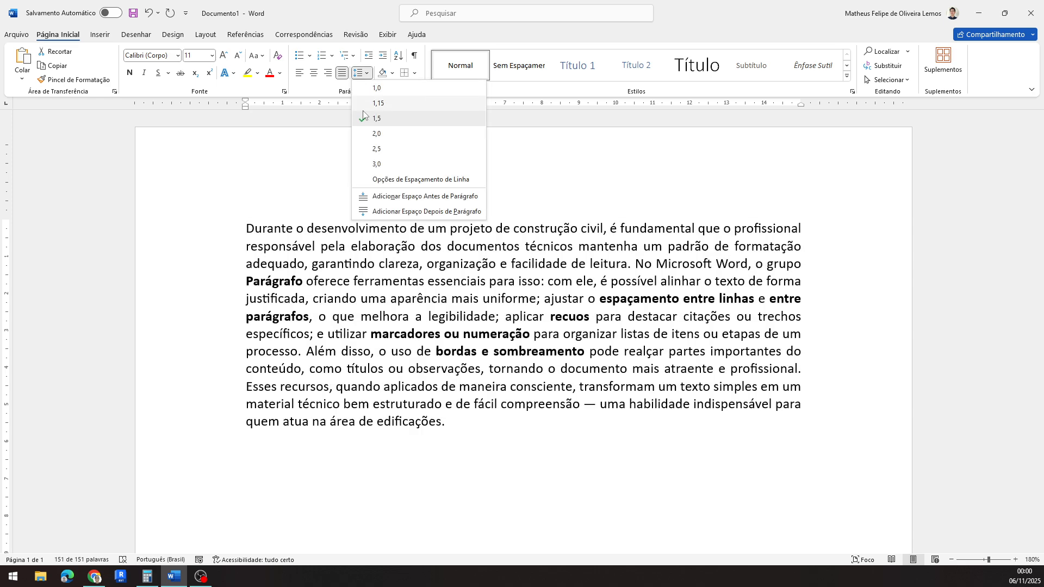
left_click(363, 116)
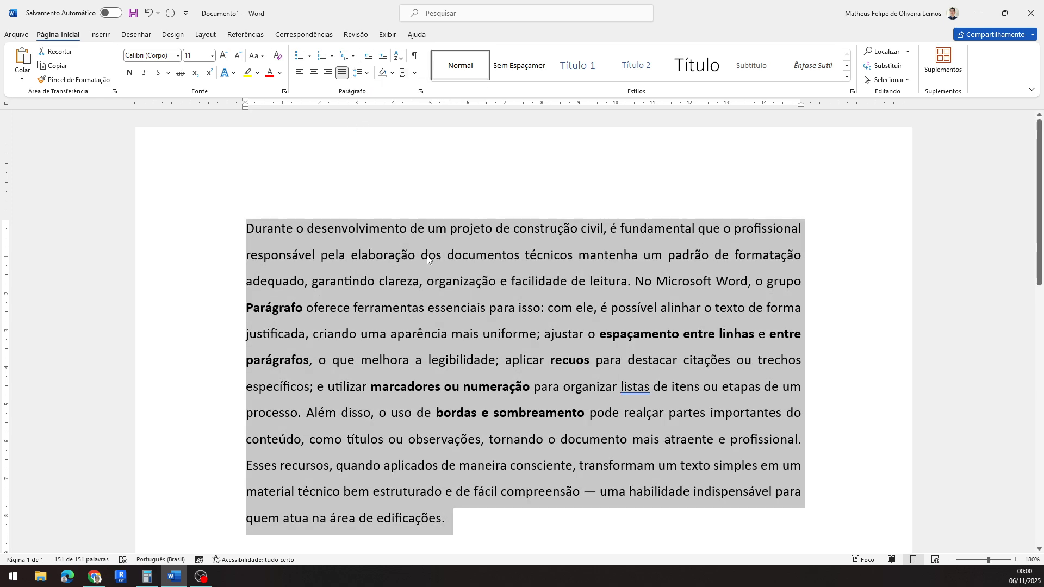
left_click(360, 76)
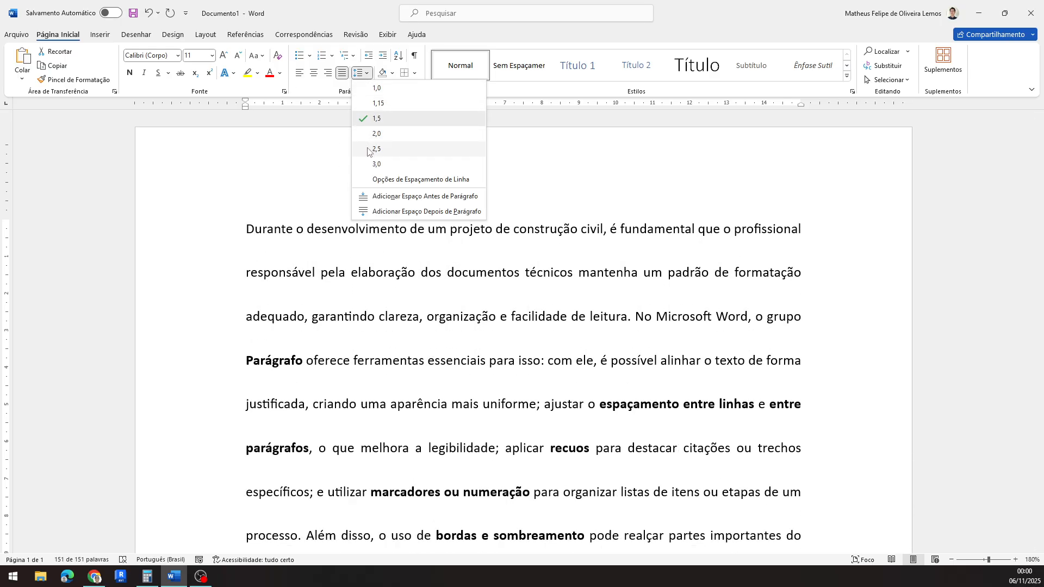
left_click(375, 118)
scroll(430, 299, "down", 3)
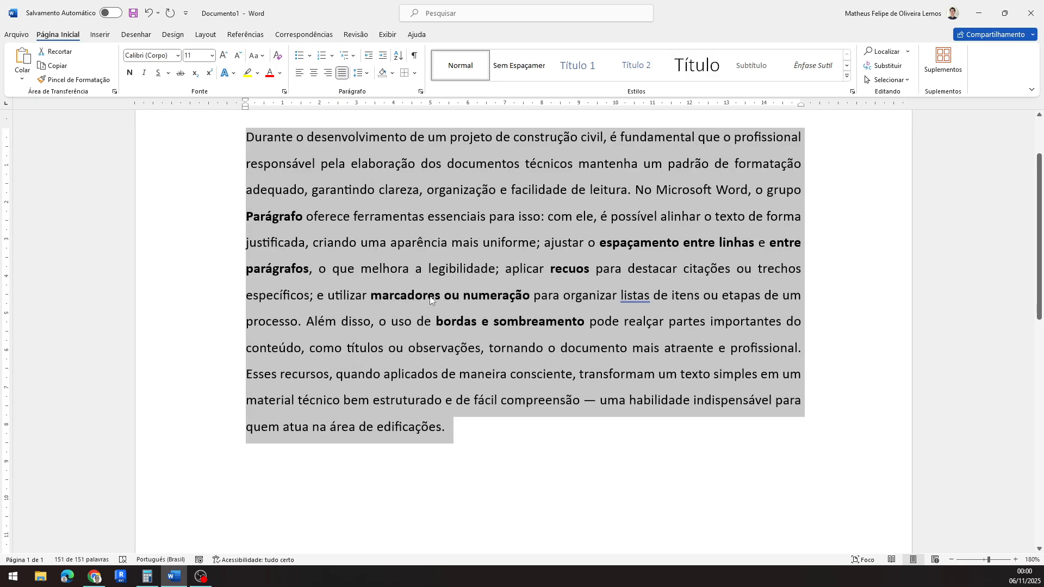
scroll(429, 298, "up", 3)
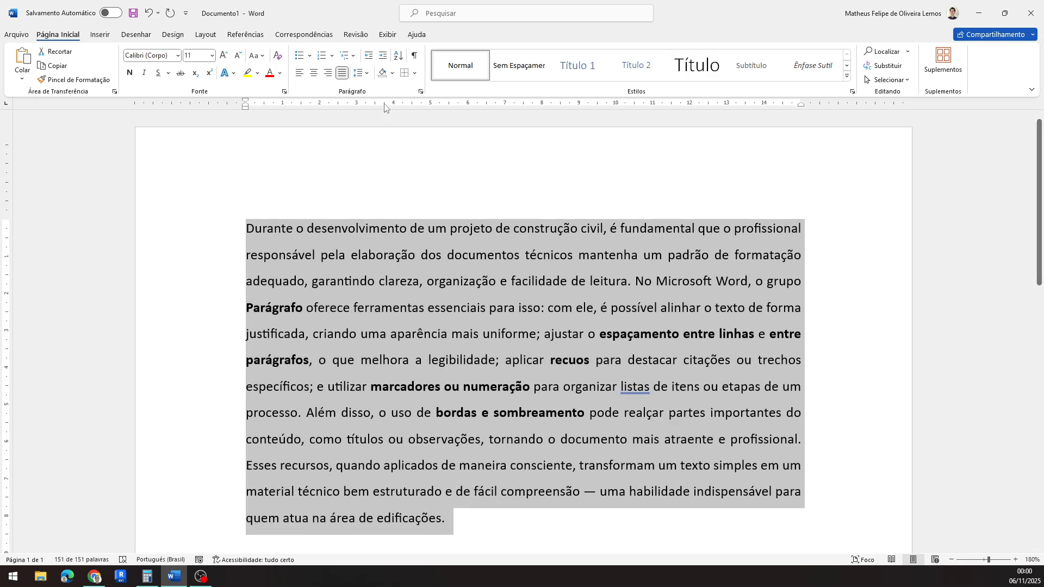
Step: Shade the selected paragraph's background with the lightest green theme colour
left_click(392, 75)
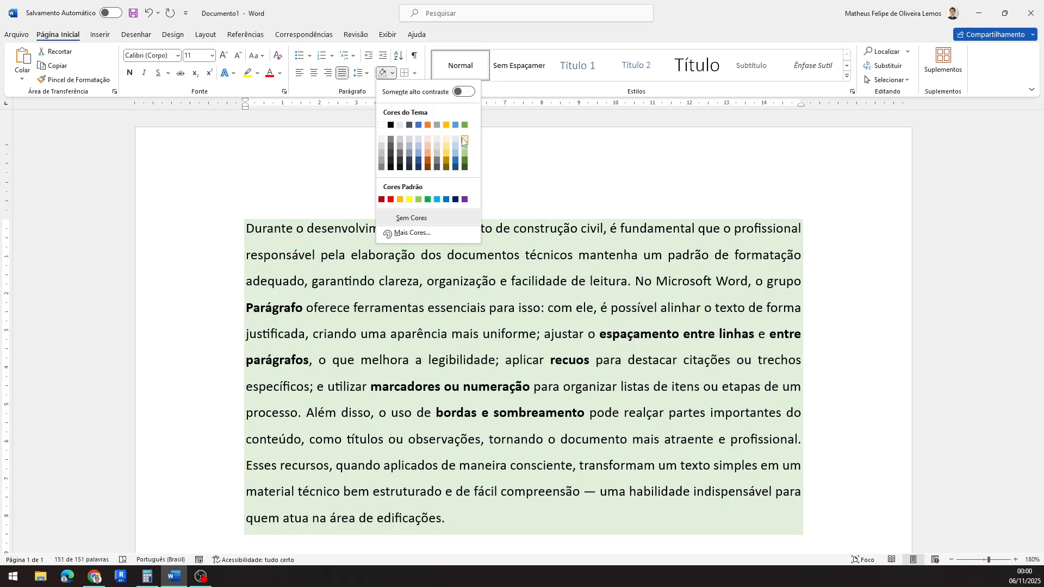
left_click(462, 138)
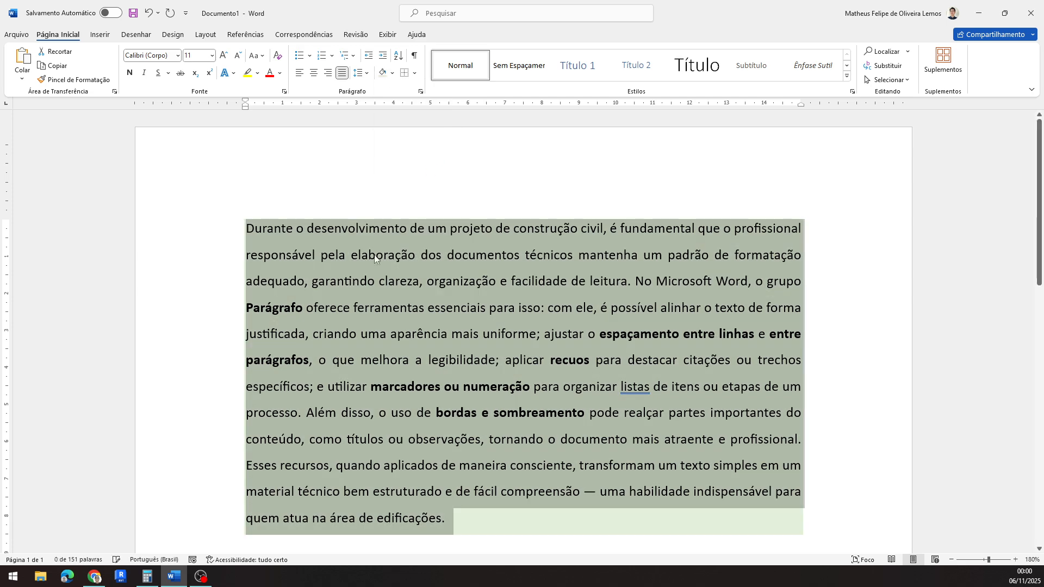
scroll(464, 237, "down", 3)
scroll(438, 272, "up", 2)
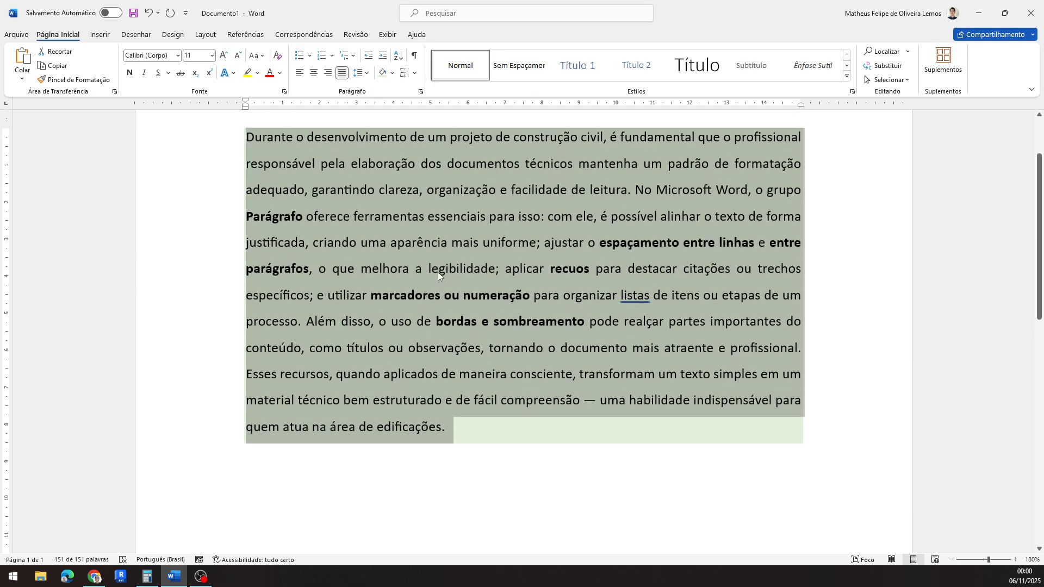
Step: Apply the "Todas as Bordas" border option to the shaded paragraph
left_click(415, 76)
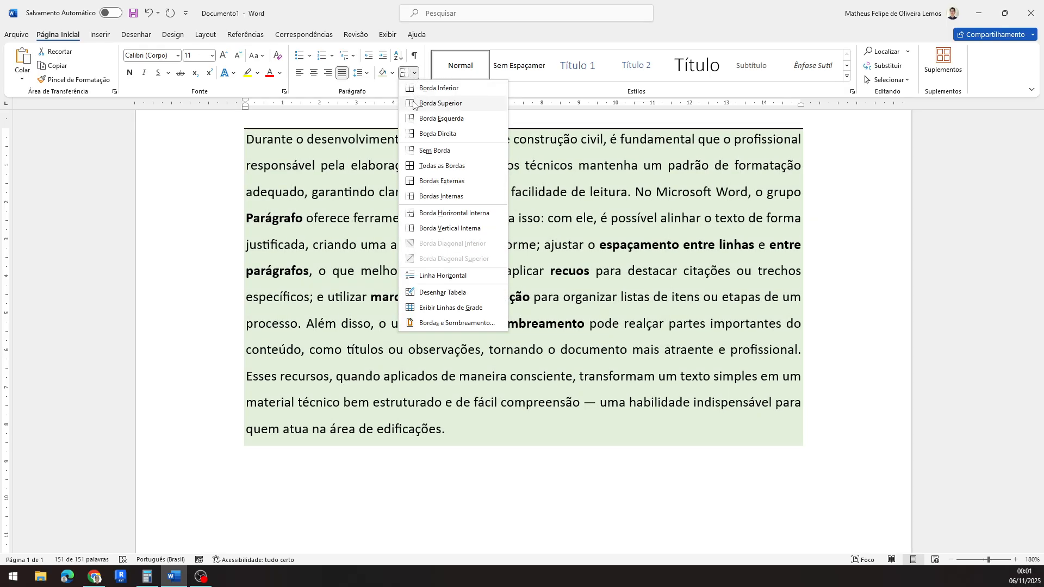
left_click(414, 164)
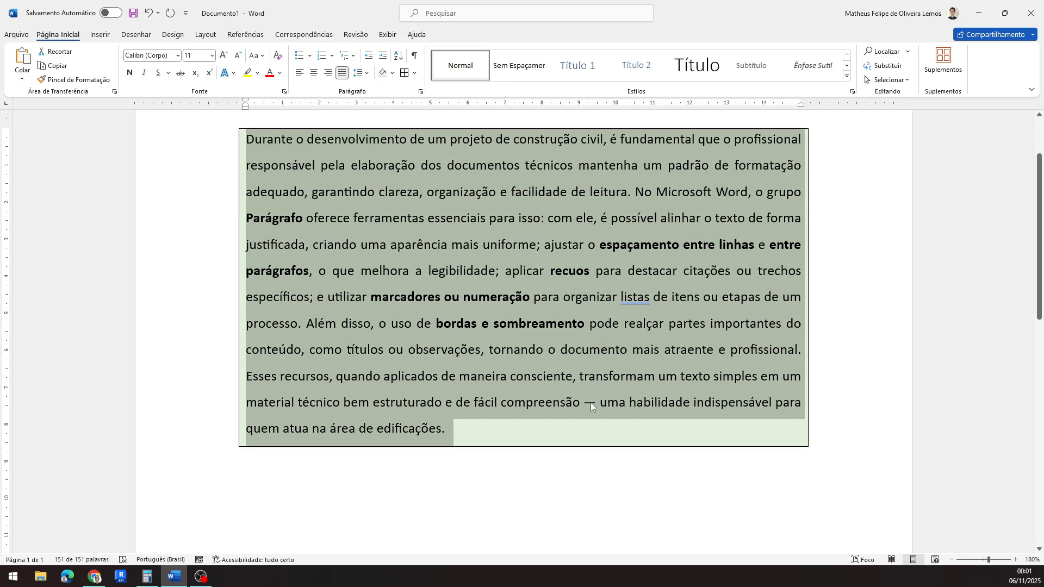
Step: Turn off the shaded paragraph's left border, and clear its remaining borders with "Sem Borda"
left_click(414, 72)
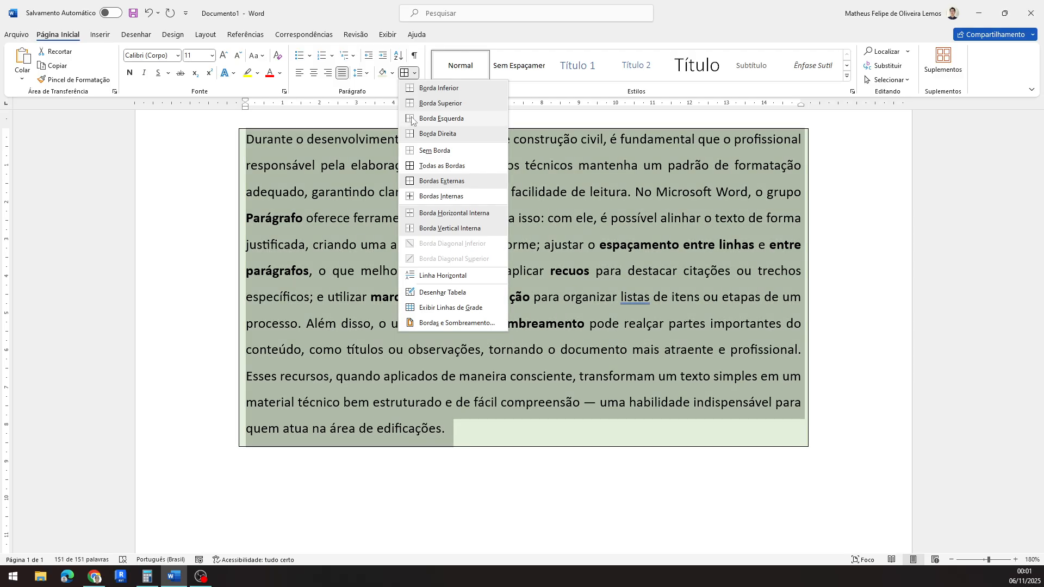
left_click(432, 121)
left_click(473, 192)
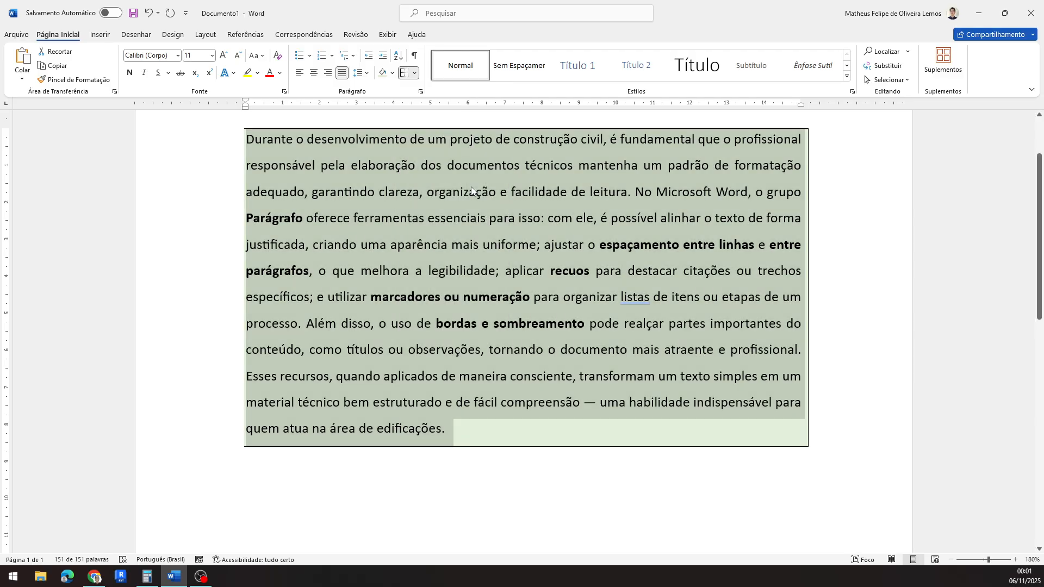
left_click(414, 73)
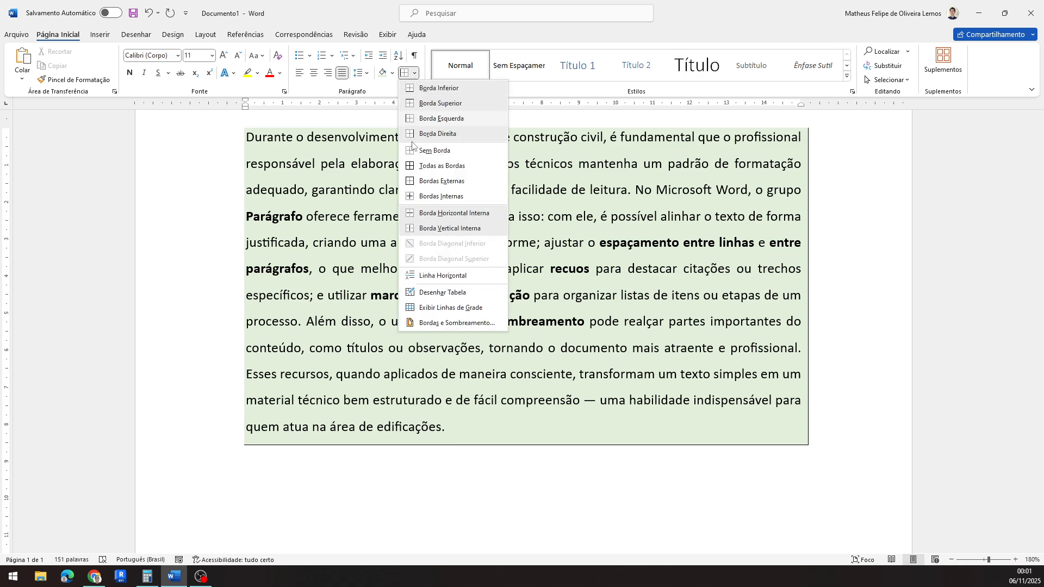
left_click(416, 146)
Step: Try a left-only border on the paragraph, clear it, and apply a right-only border instead
left_click(414, 73)
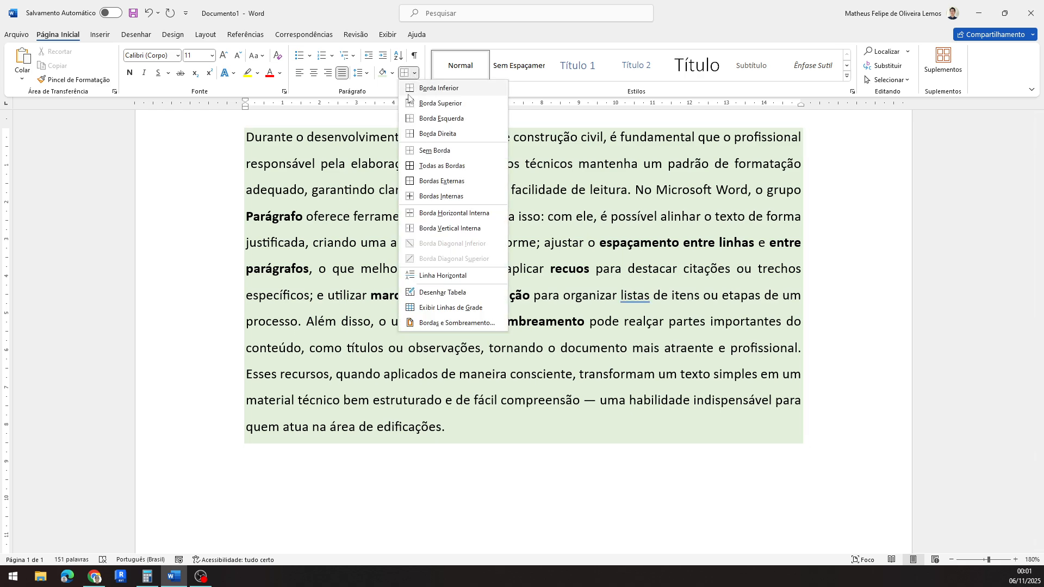
left_click(411, 118)
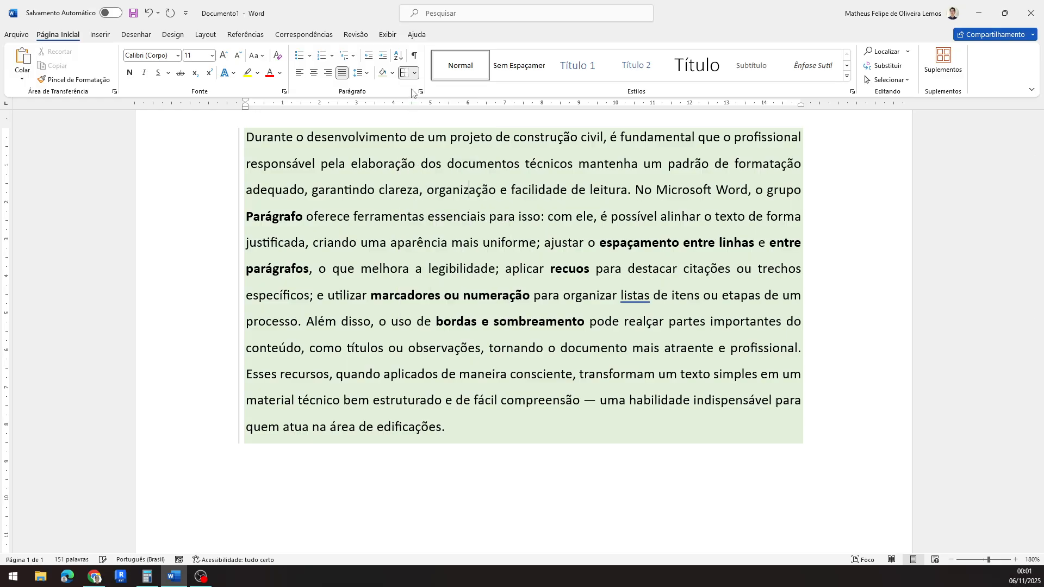
left_click(414, 73)
left_click(434, 150)
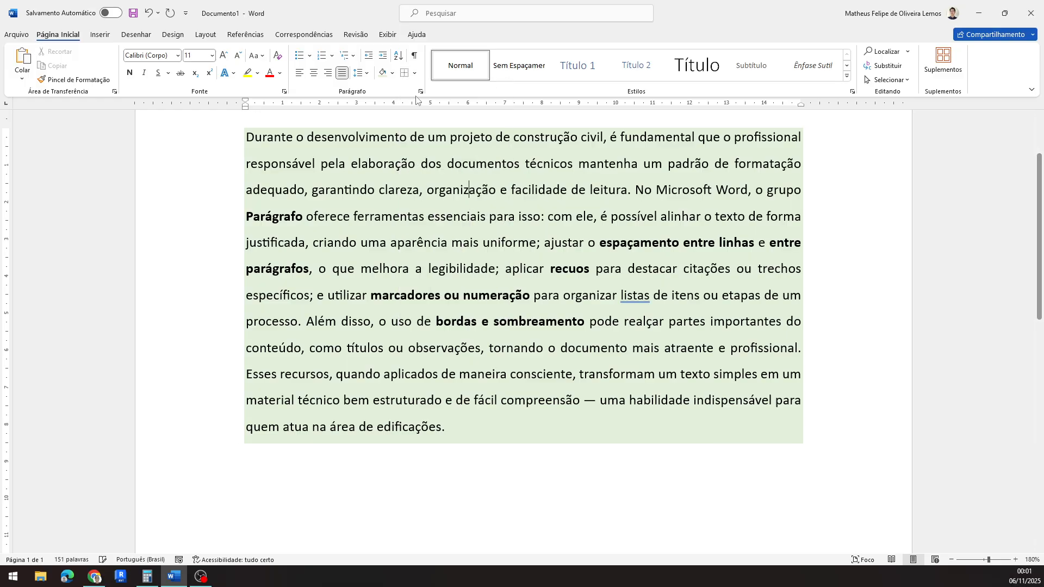
left_click(414, 73)
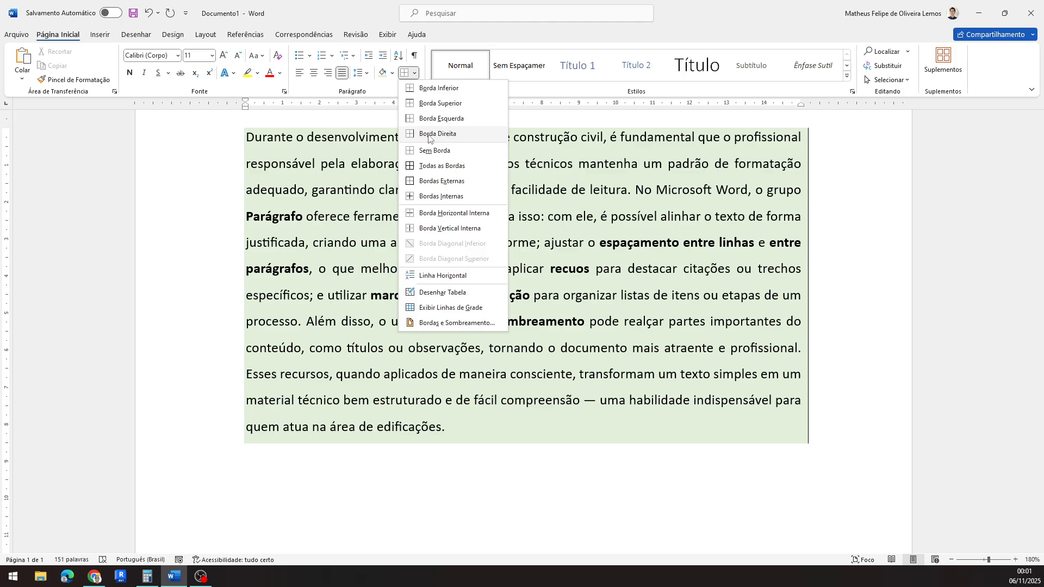
left_click(433, 133)
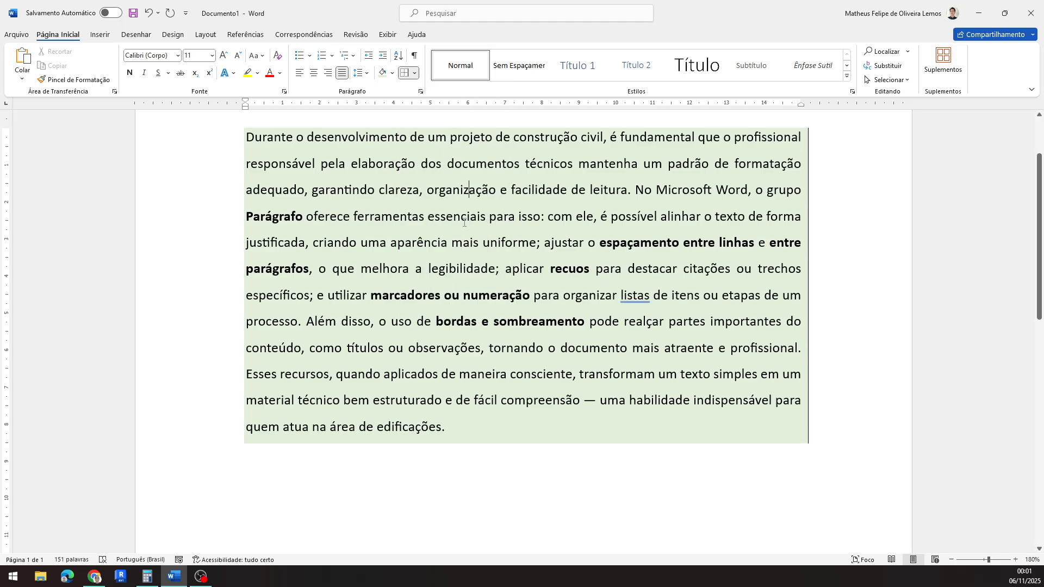
Step: Apply a "Caixa" border with a 3 pt line width to the paragraph using the Bordas e Sombreamento settings
left_click(414, 72)
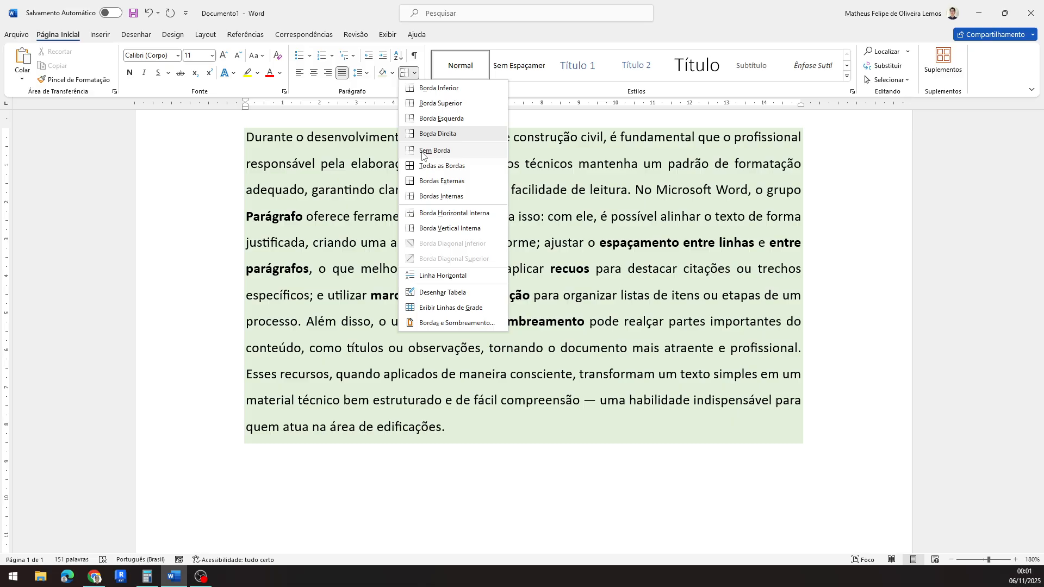
left_click(448, 324)
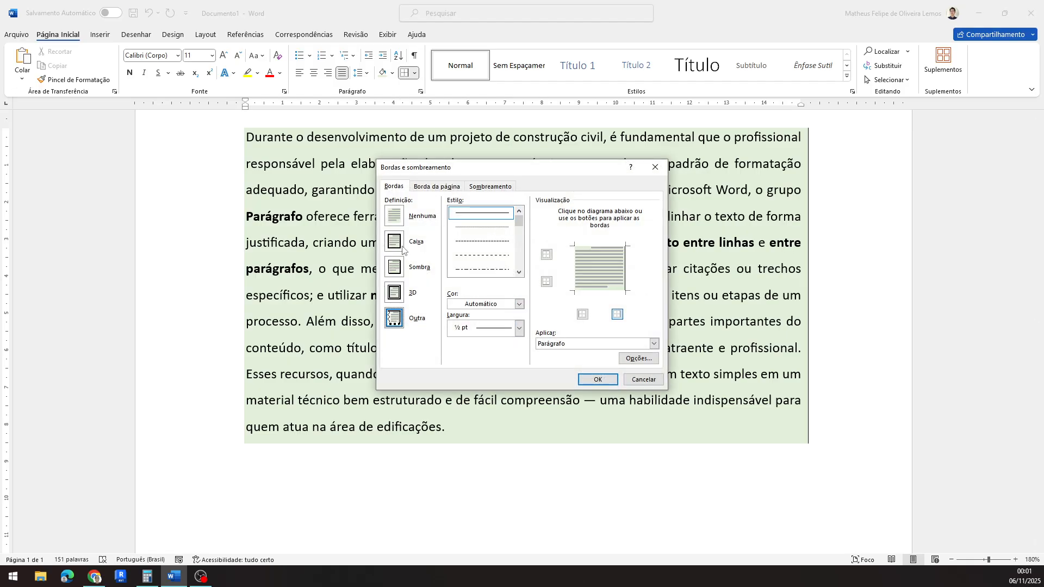
left_click(403, 250)
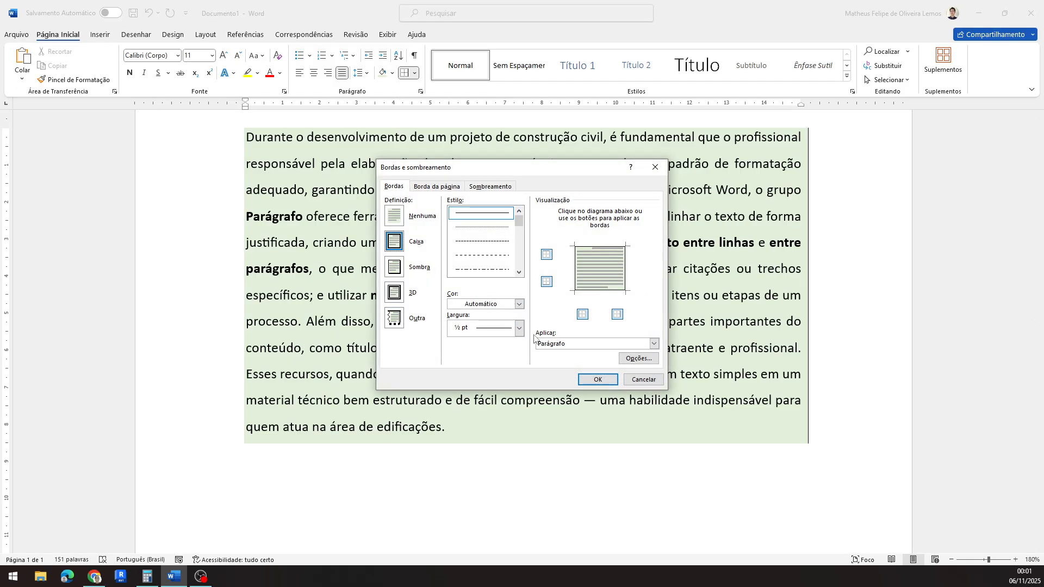
left_click(519, 328)
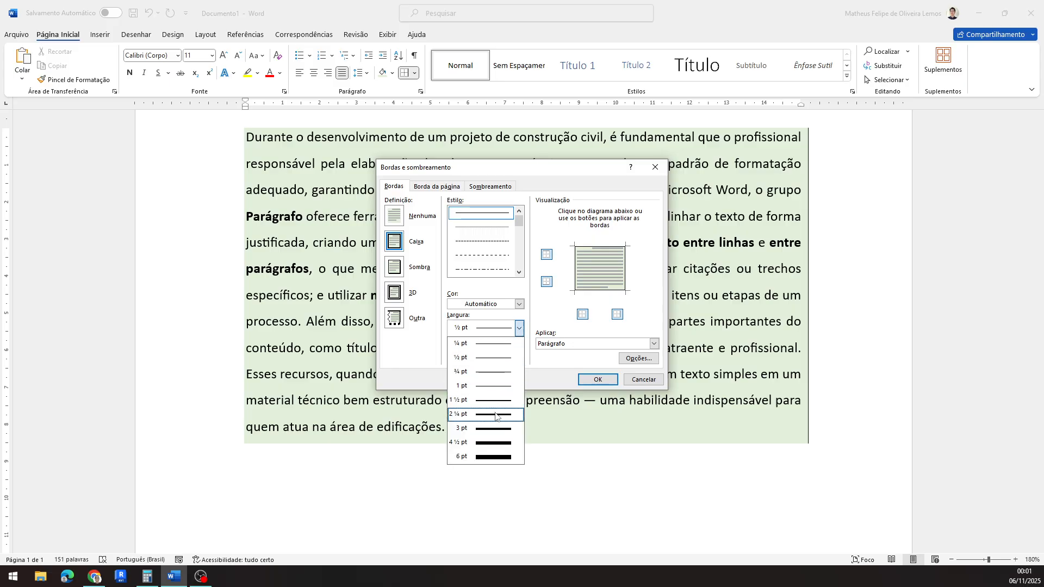
left_click(497, 429)
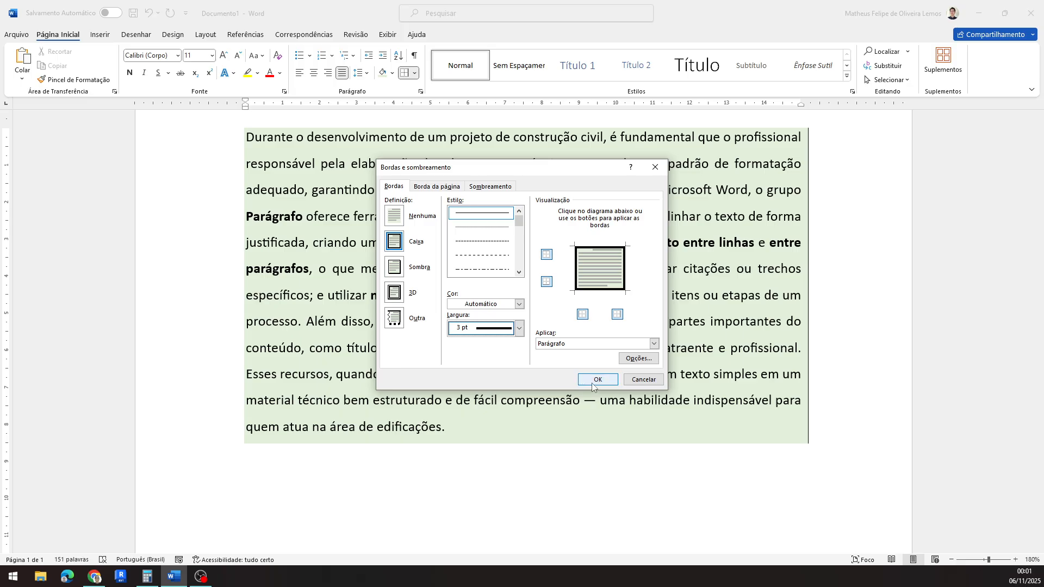
left_click(594, 383)
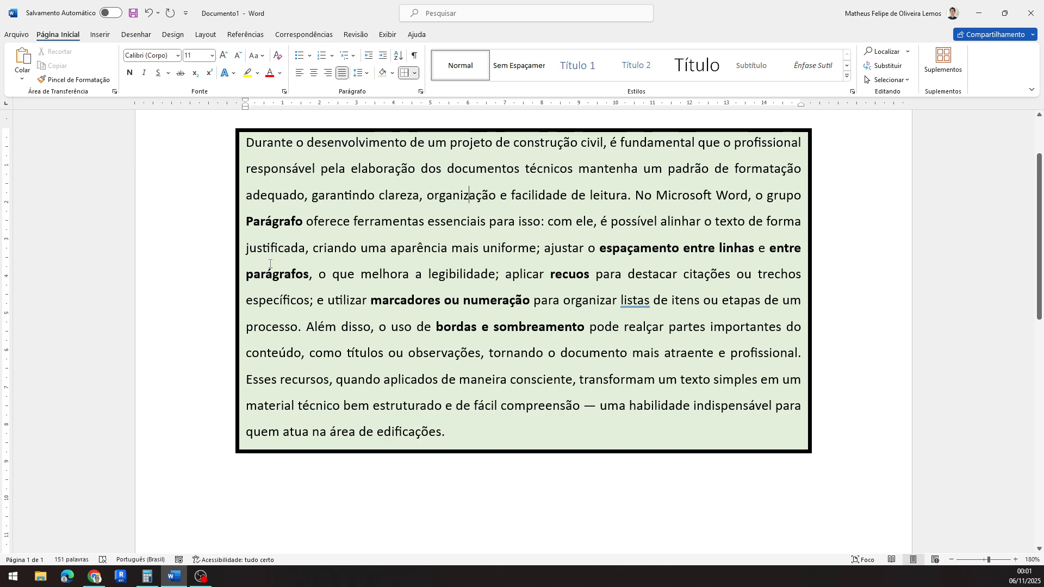
Step: Undo the latest border changes and remove the whole paragraph's shading with "Sem Cores"
key("ctrl+z")
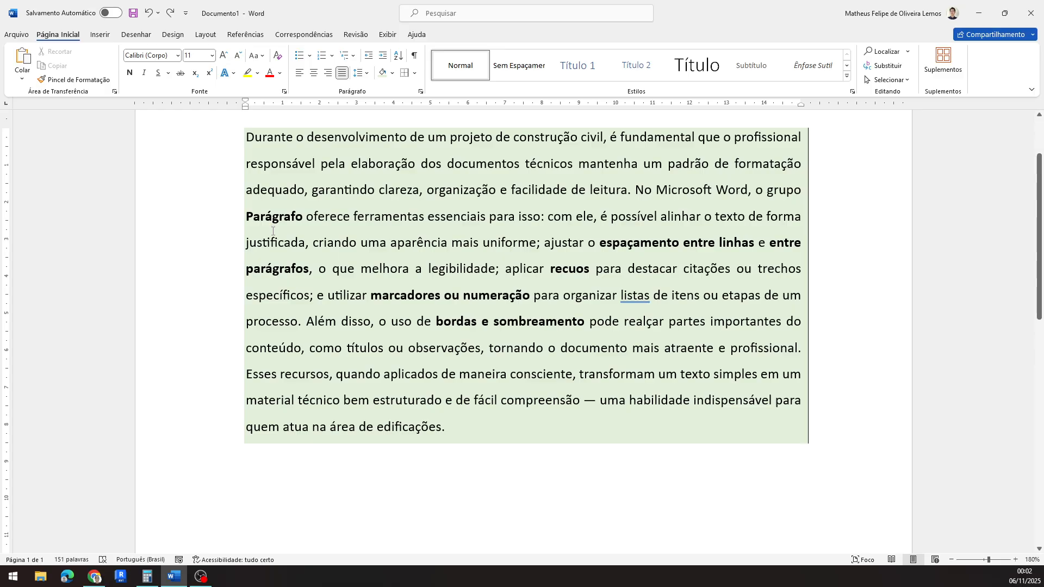
left_click_drag(449, 427, 246, 136)
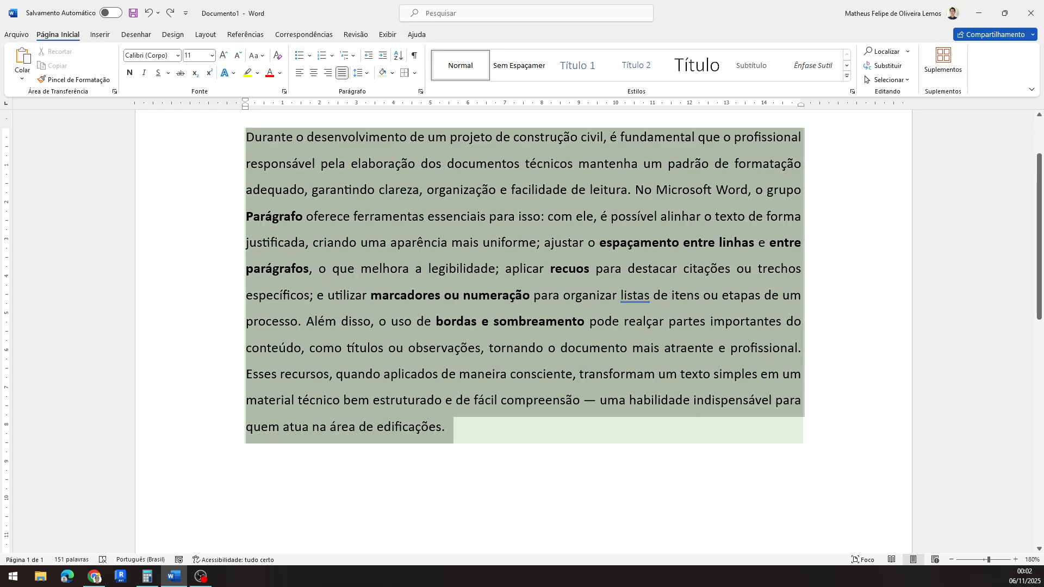
left_click(392, 73)
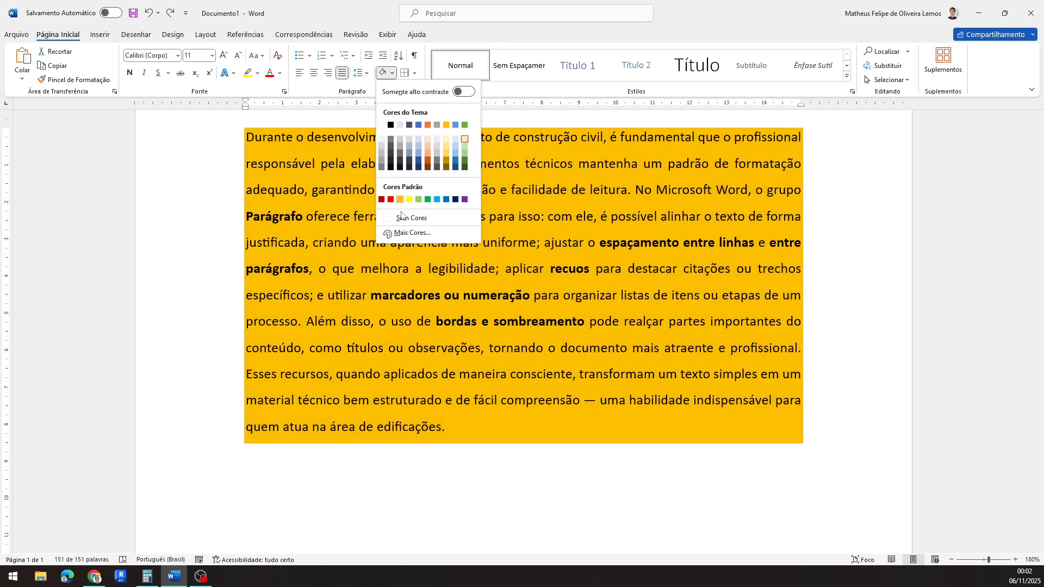
left_click(405, 211)
left_click(398, 322)
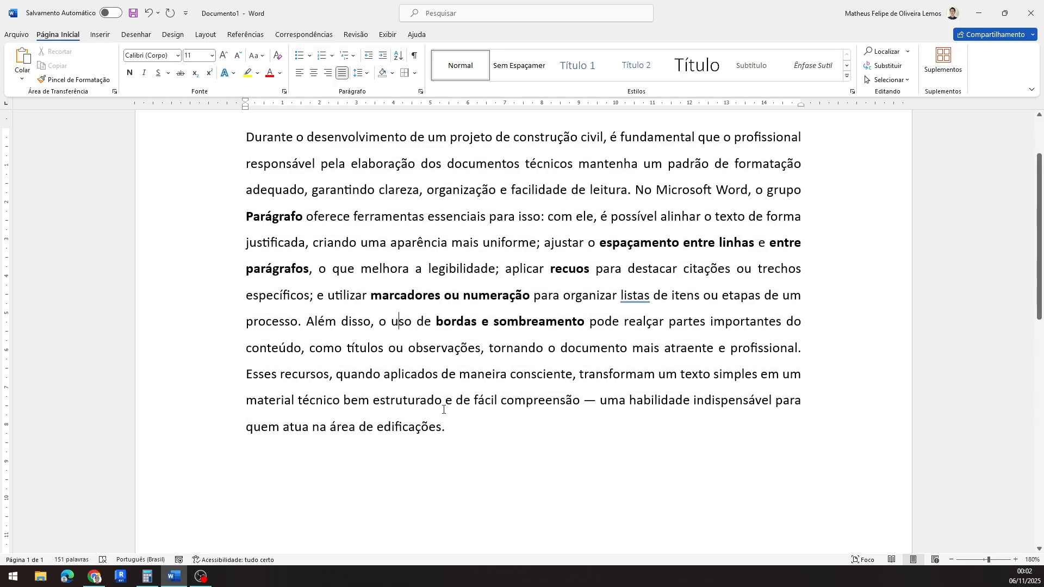
Step: Apply the "Todas as Bordas" option to the entire unshaded paragraph
left_click_drag(450, 419, 245, 130)
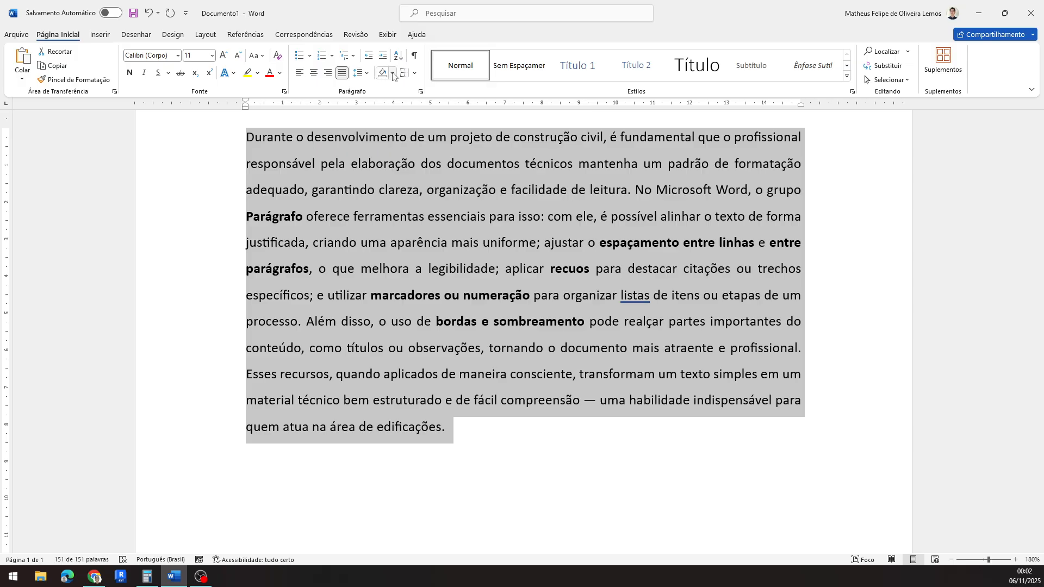
left_click(415, 73)
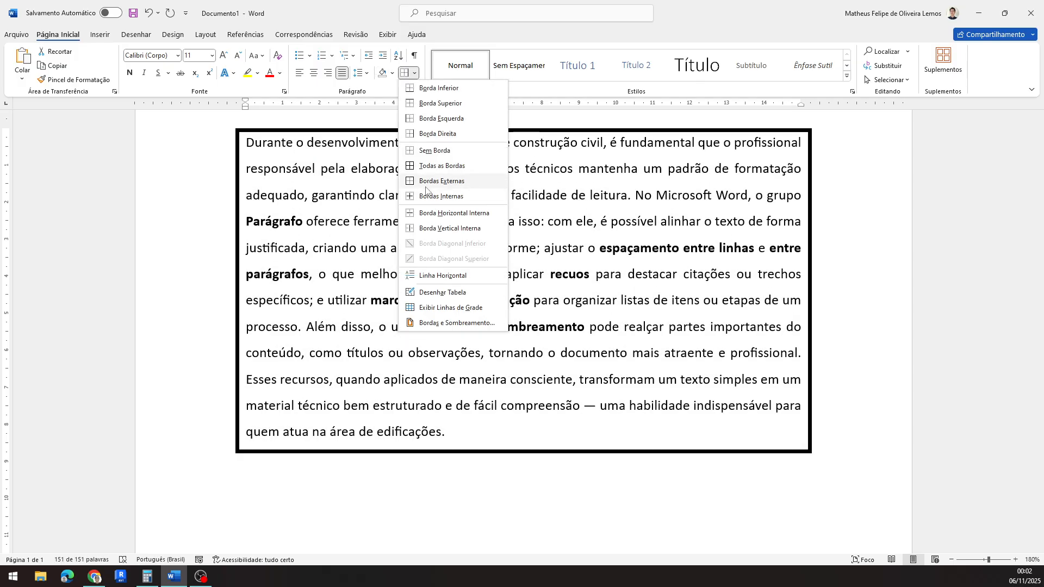
left_click(419, 169)
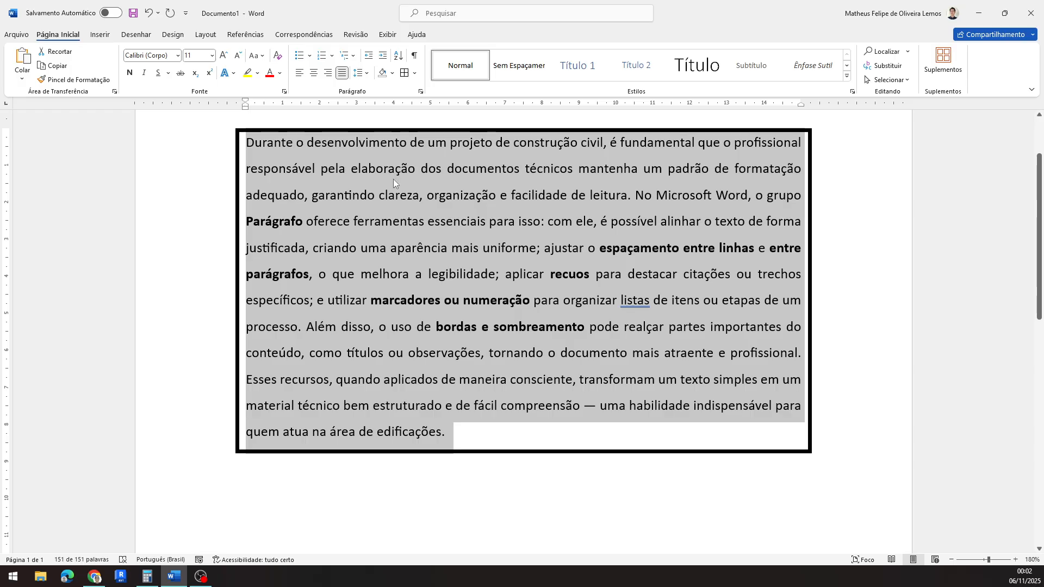
Step: Try adding space before the bordered paragraph, glance at its paragraph settings, and remove that space again
left_click(359, 73)
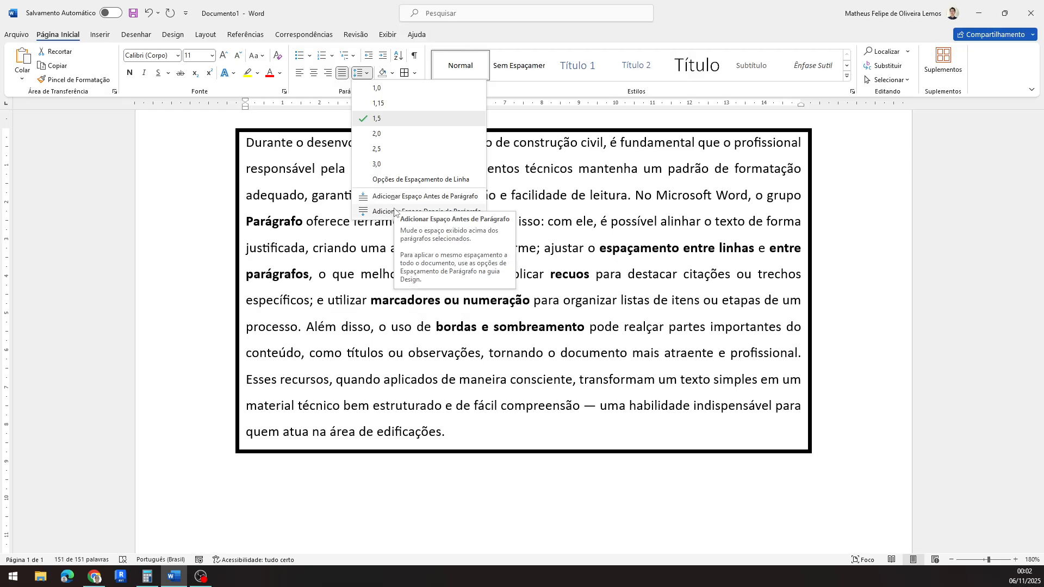
left_click(393, 196)
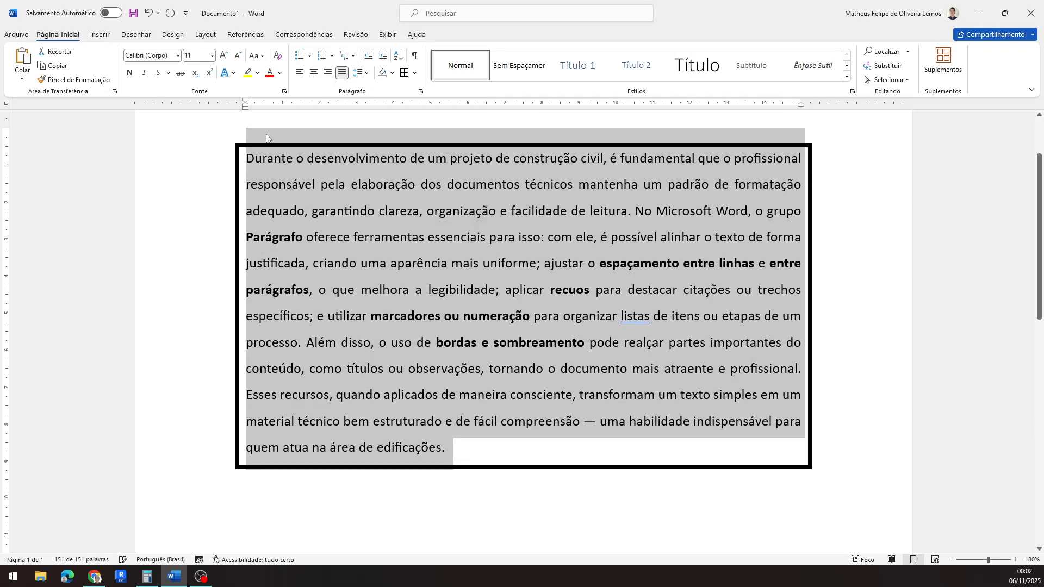
left_click(248, 134)
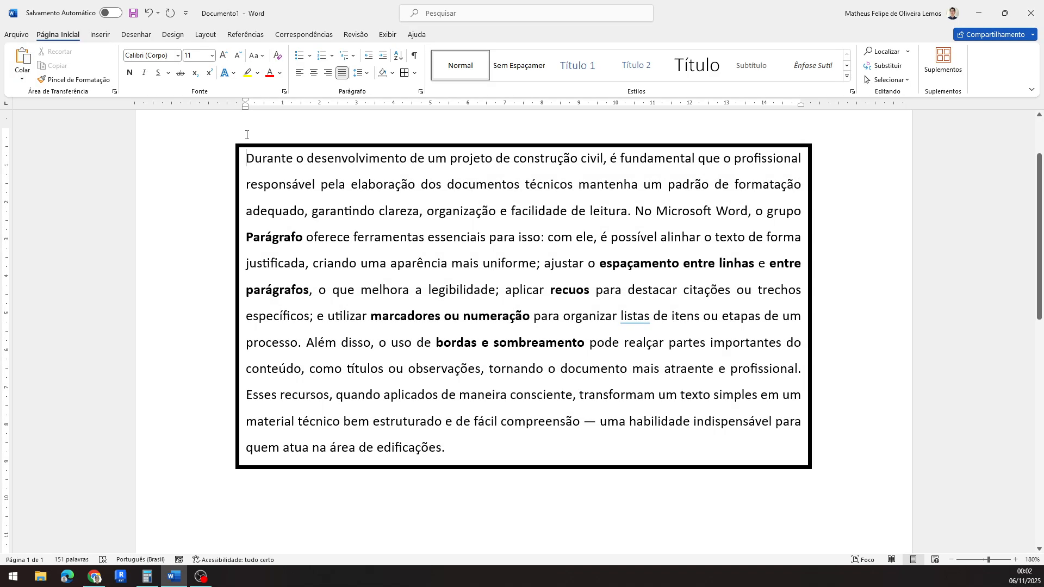
left_click(422, 93)
left_click(740, 147)
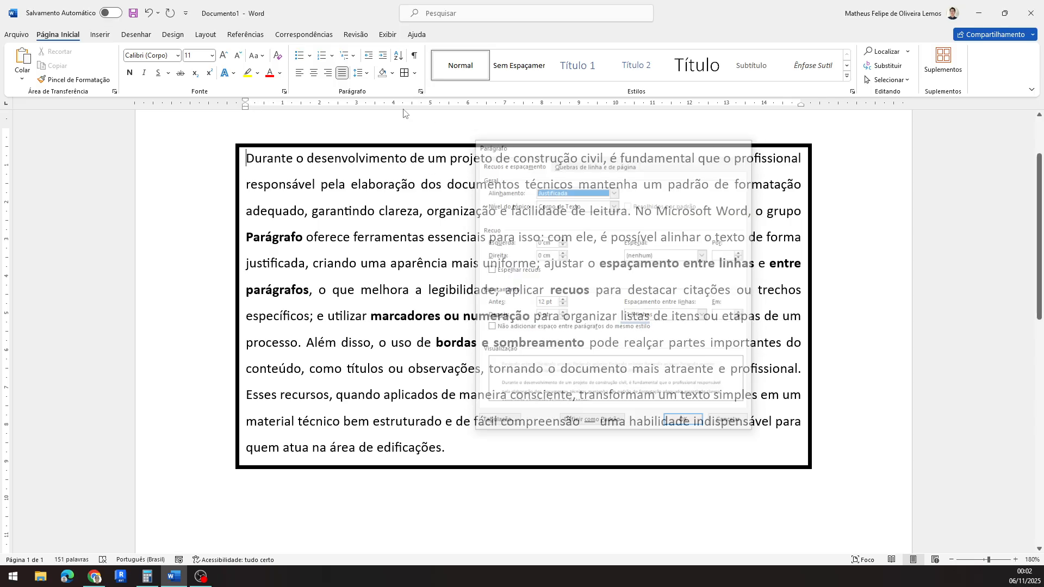
left_click(361, 73)
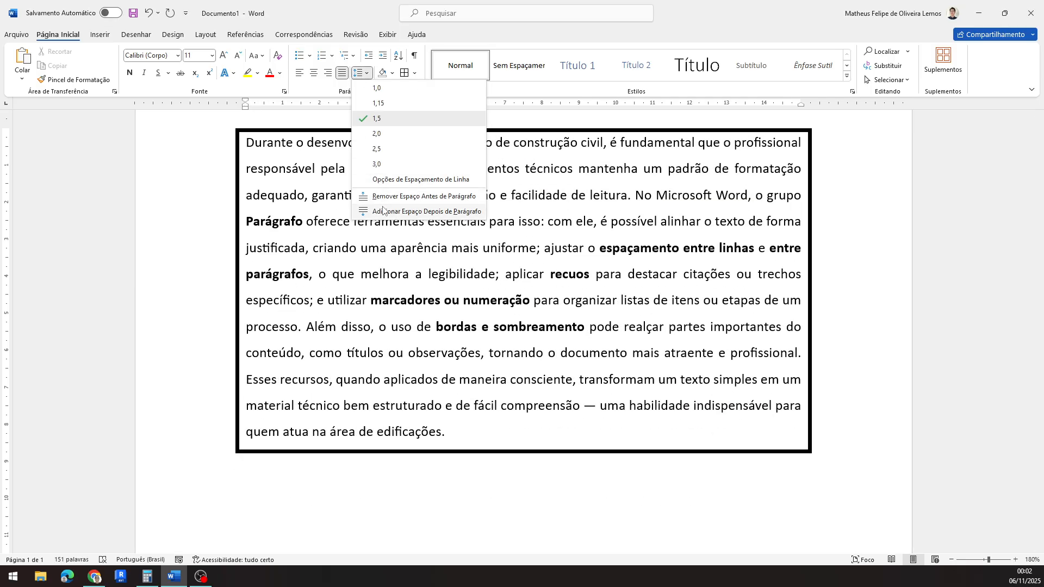
left_click(383, 200)
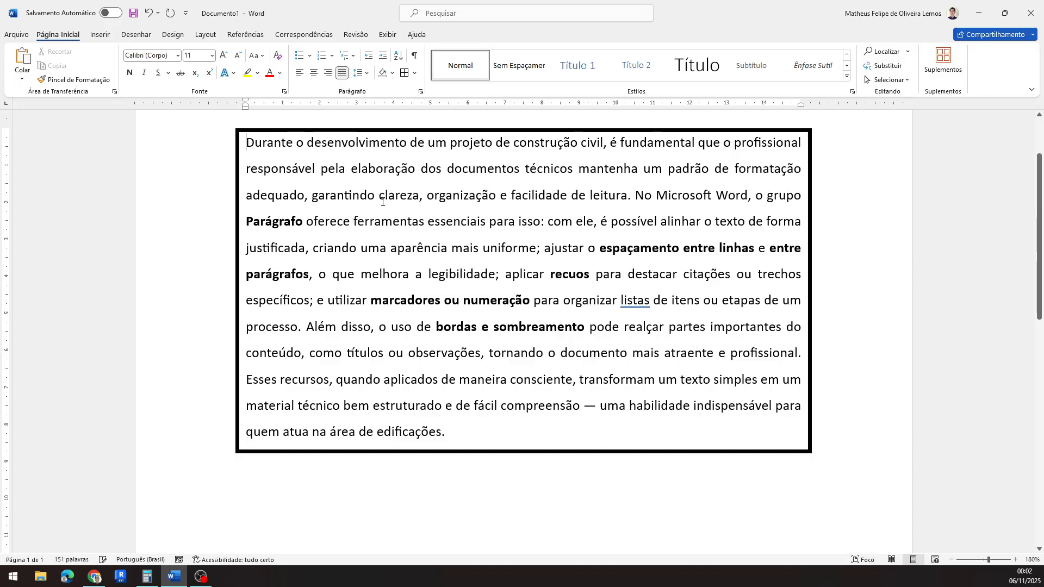
Step: Add space after the bordered paragraph and select its whole text to show the spacing
left_click(360, 73)
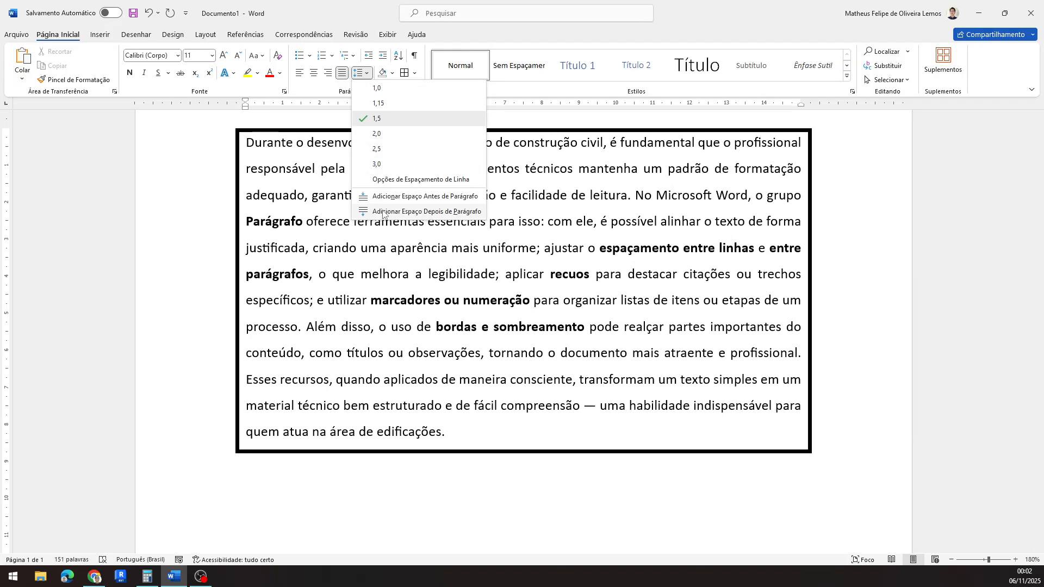
left_click(383, 211)
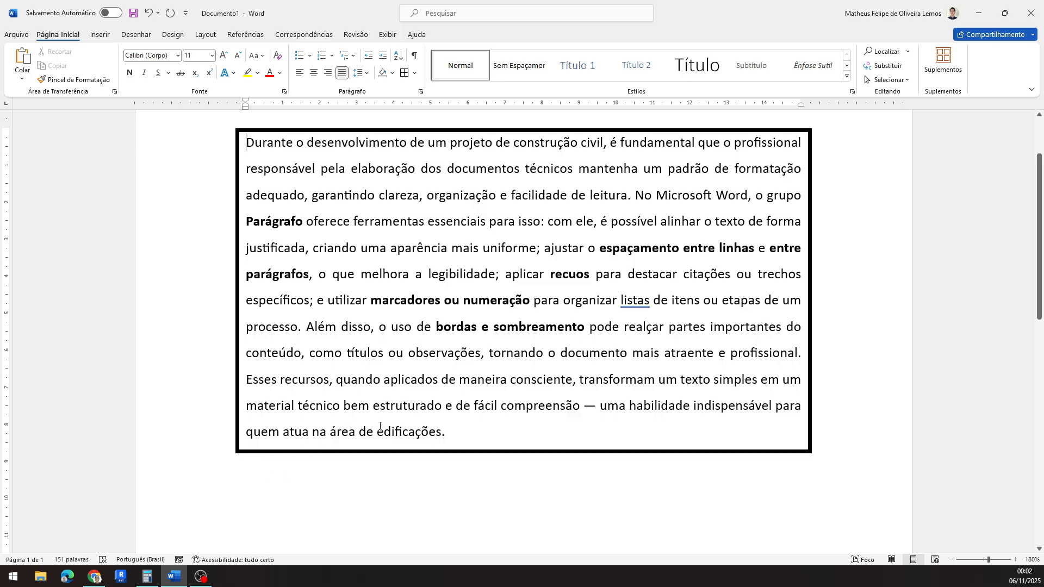
left_click_drag(449, 432, 226, 146)
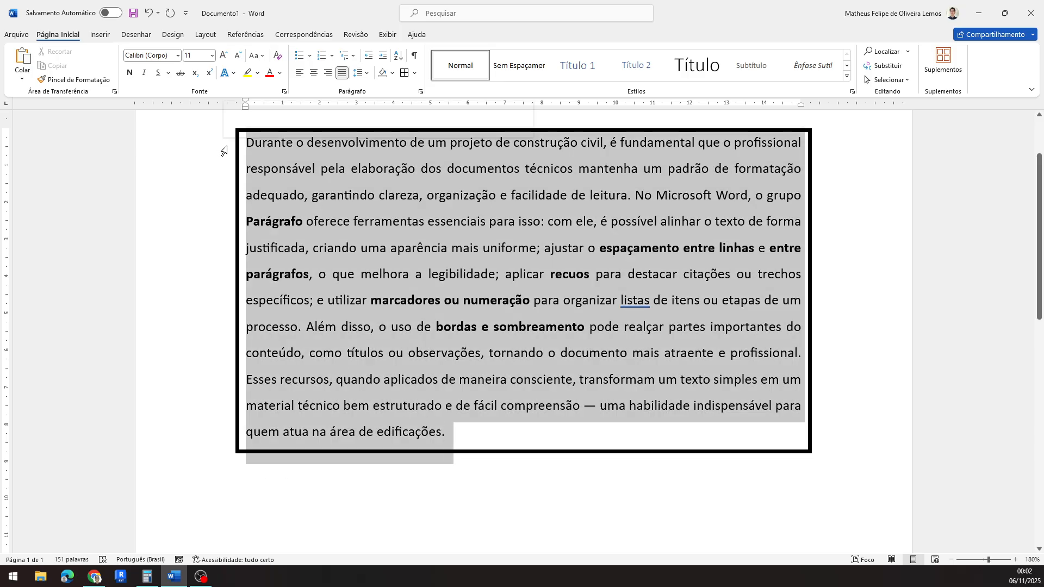
Step: Open the selected paragraph's Parágrafo settings and examine the alignment options, keeping Justificada
left_click(360, 73)
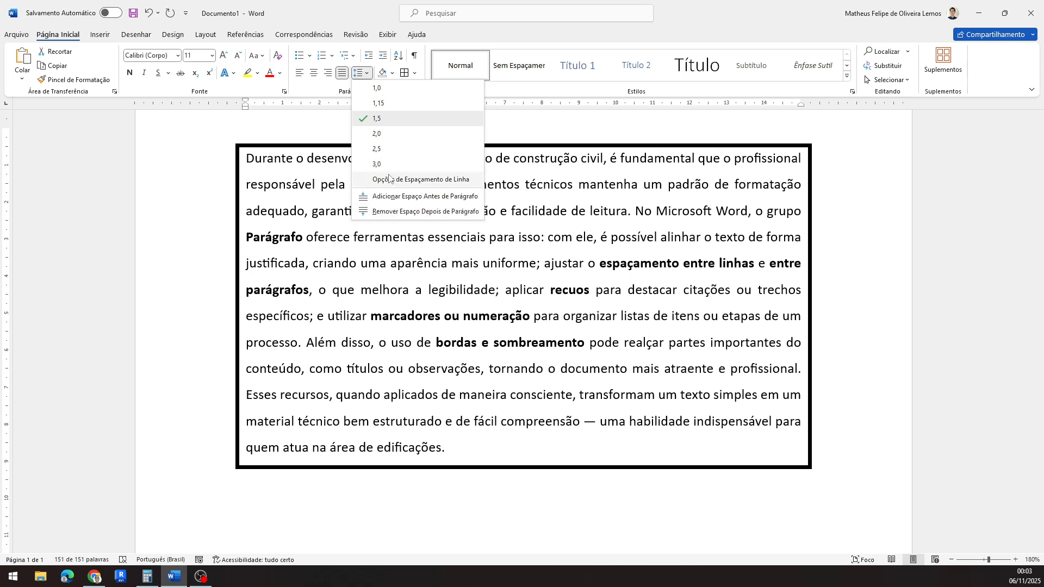
left_click(422, 74)
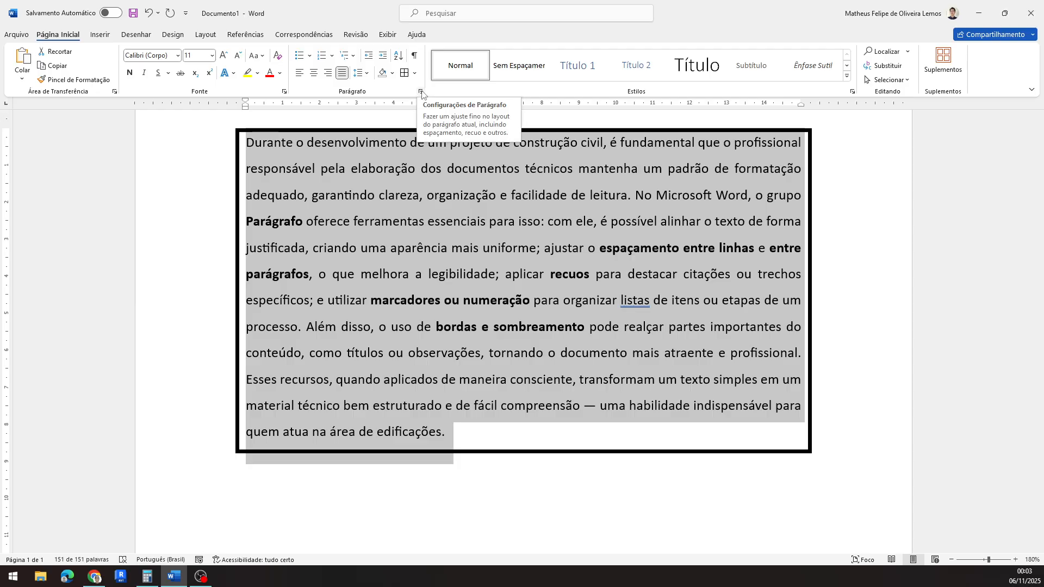
left_click(422, 93)
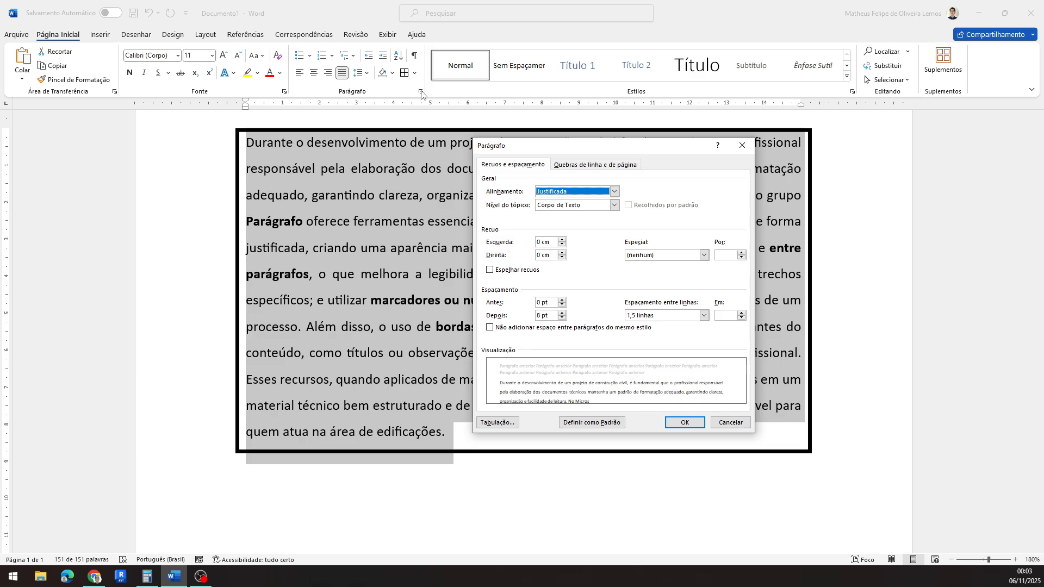
left_click(614, 191)
left_click(602, 187)
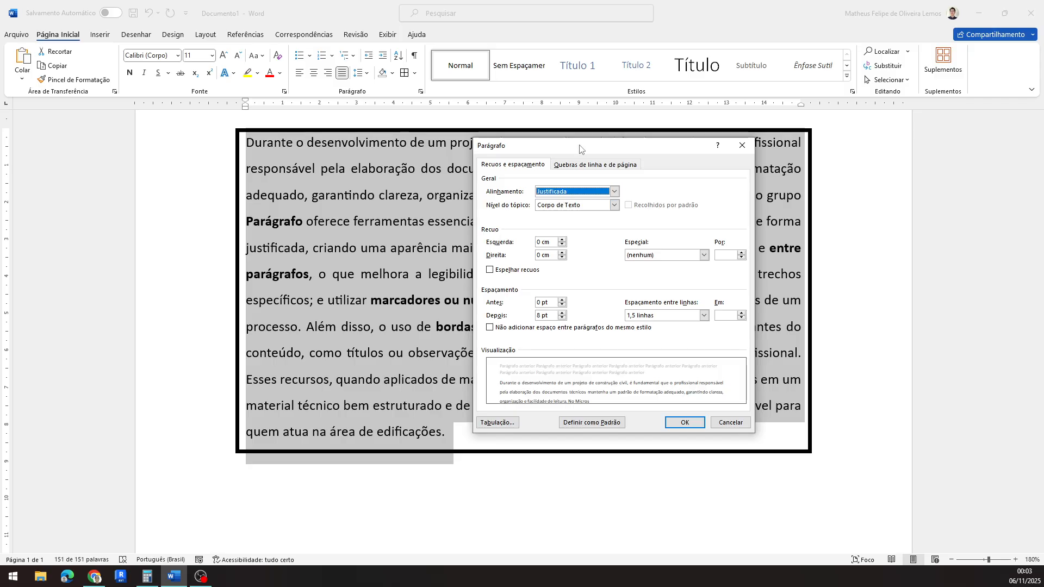
left_click_drag(602, 187, 774, 195)
left_click(774, 196)
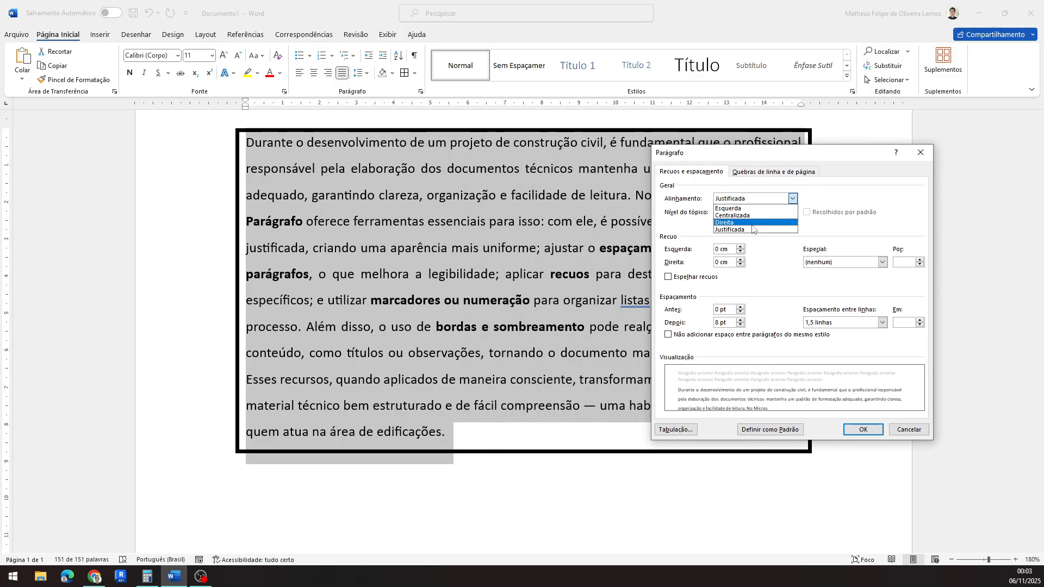
left_click(773, 202)
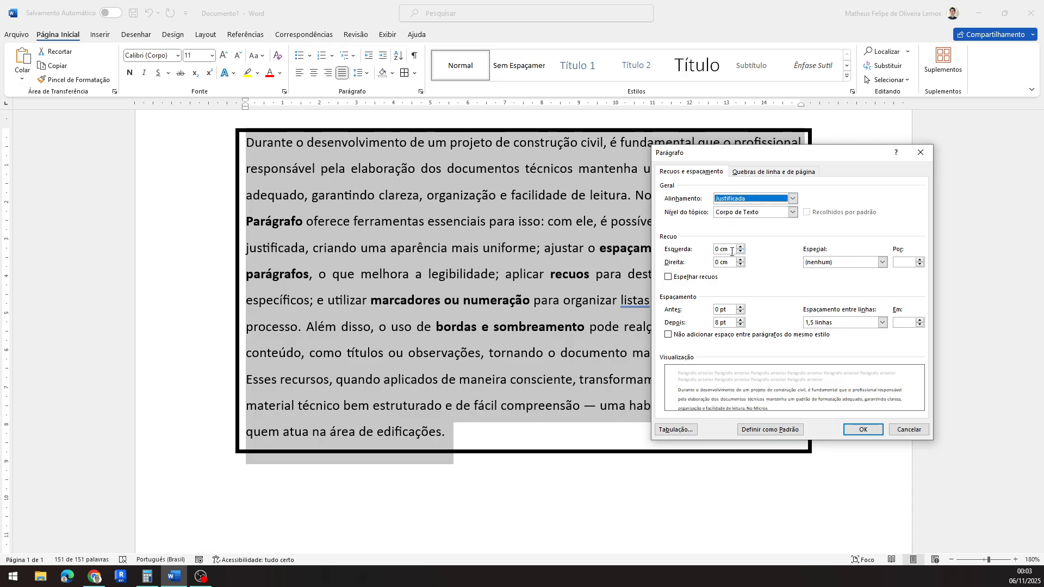
Step: Apply a 5 cm left indent to the selected paragraph
left_click_drag(732, 251, 706, 252)
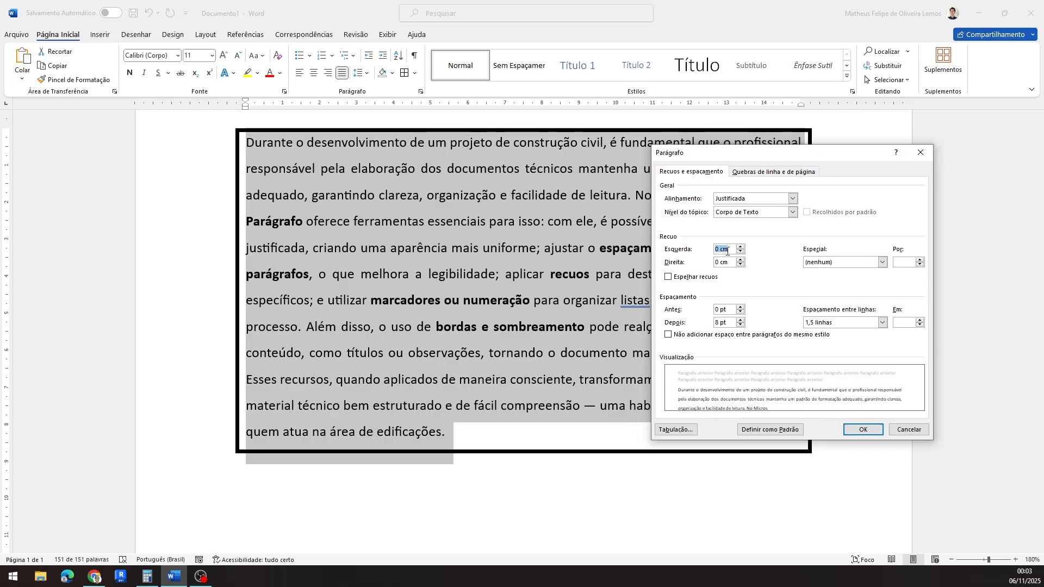
type("5")
left_click(862, 430)
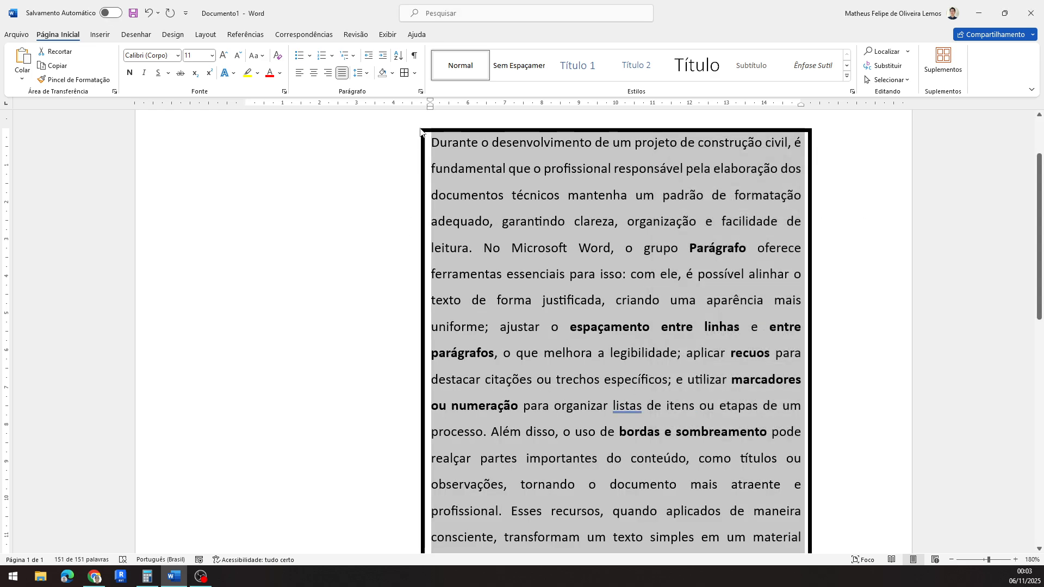
left_click_drag(430, 108, 430, 108)
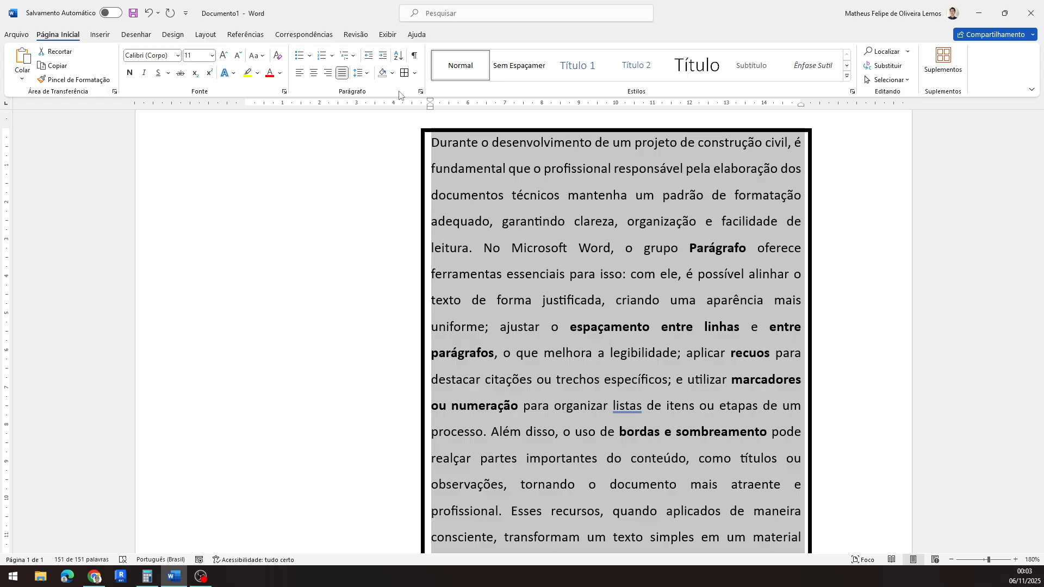
Step: Reset the selected paragraph's left indent to 0 cm in its paragraph settings
left_click(420, 92)
left_click_drag(735, 249, 681, 247)
type("0")
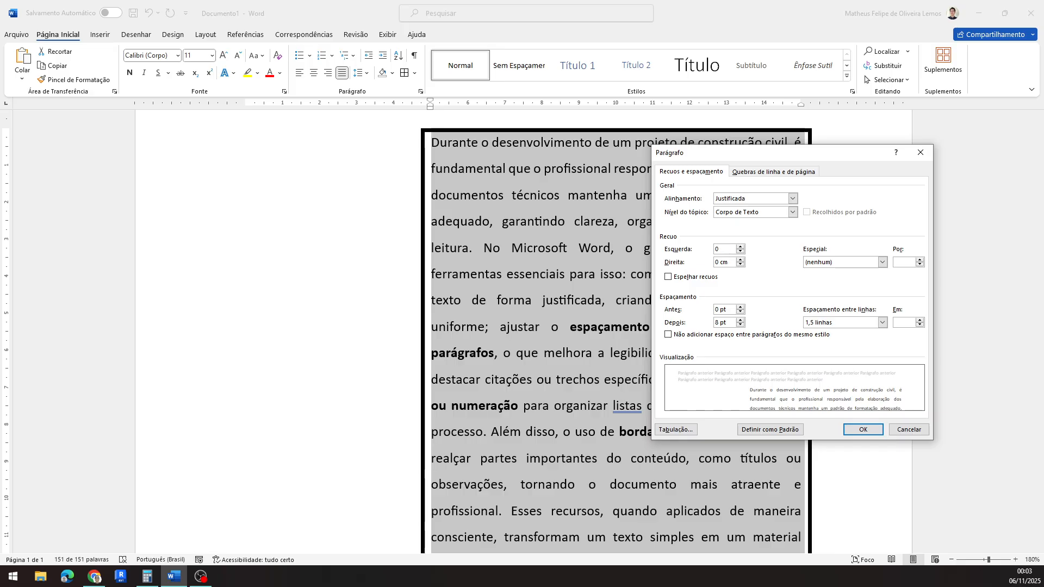
left_click(863, 430)
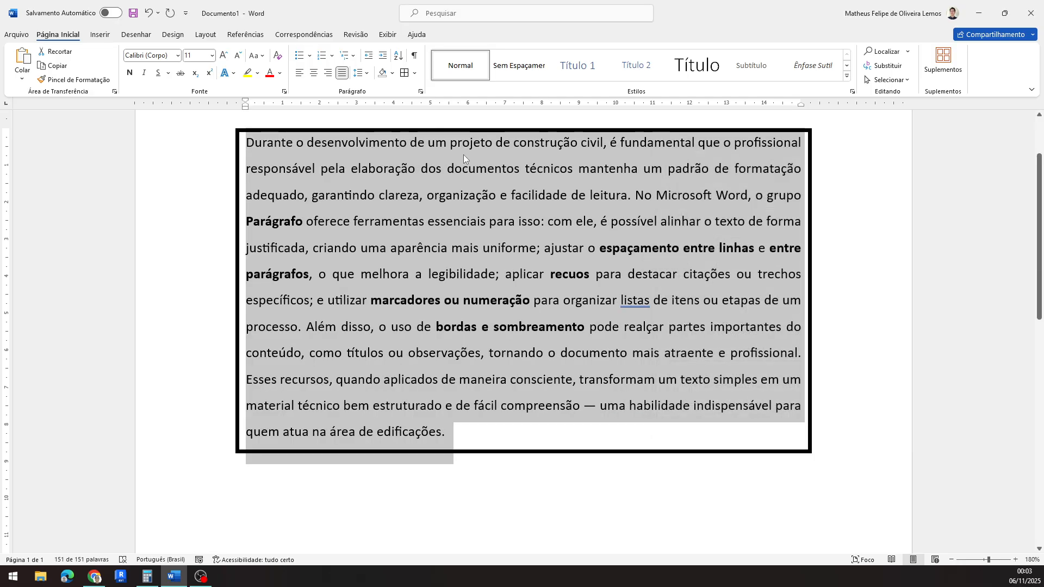
Step: Apply a 2 cm right indent to the selected paragraph through its paragraph settings
left_click(420, 91)
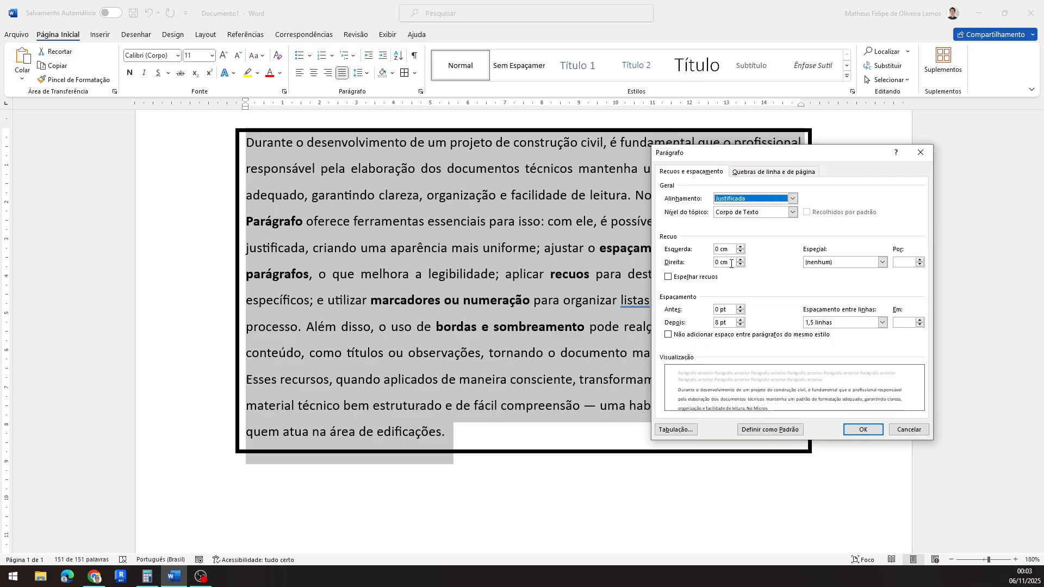
left_click_drag(732, 266, 716, 263)
left_click_drag(737, 158, 274, 160)
type("2")
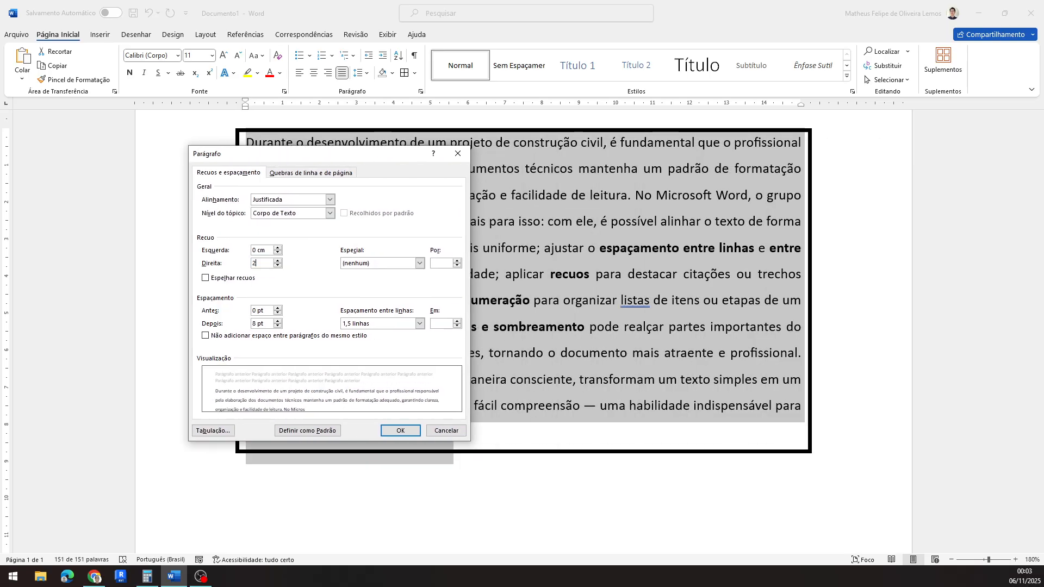
left_click(400, 430)
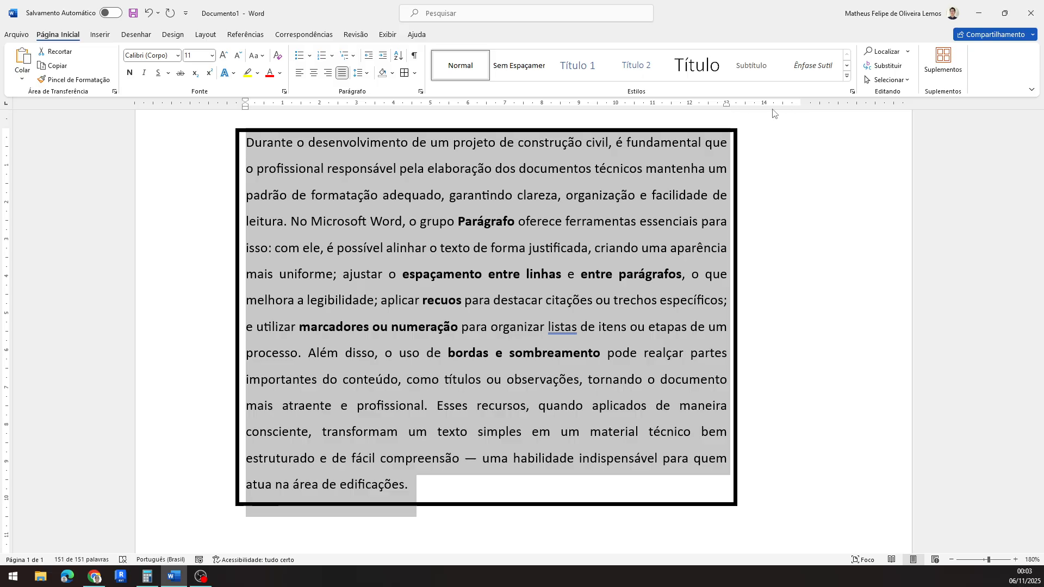
Step: Set the paragraph's right indent to 0 and its special indent to "Primeira linha" by 1,25 cm
left_click(421, 92)
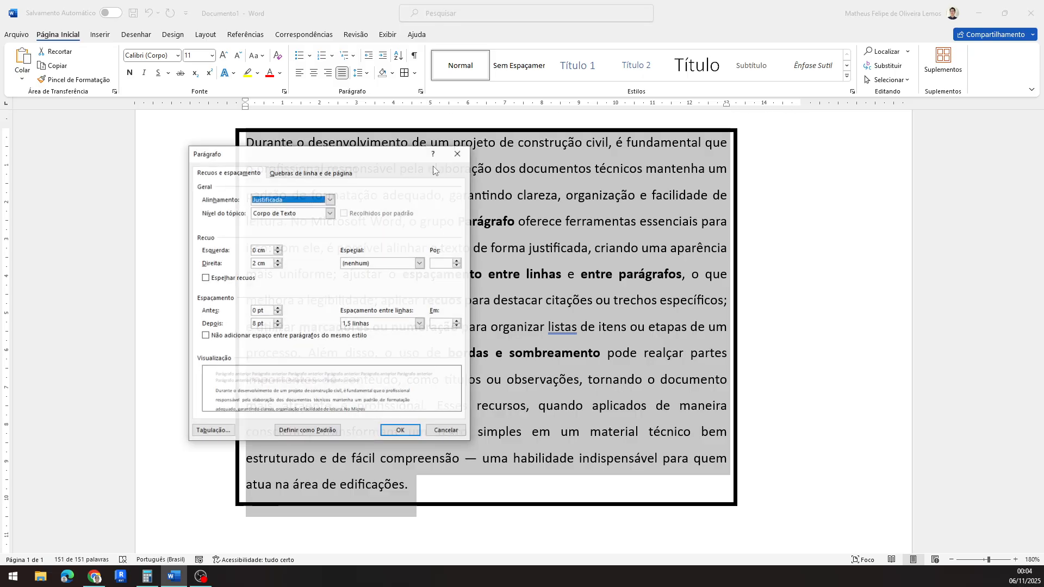
left_click(259, 263)
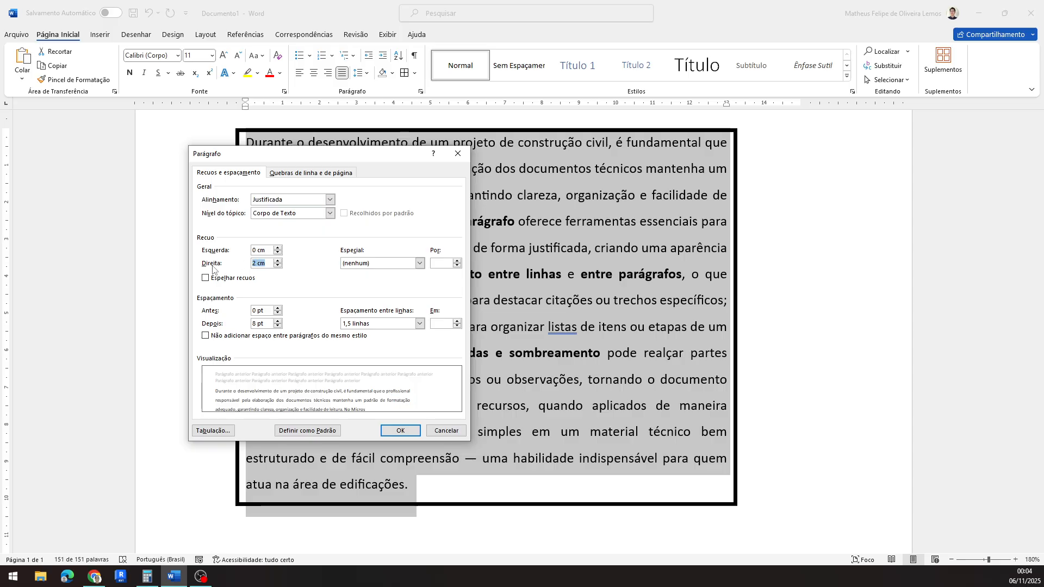
type("0")
left_click(371, 265)
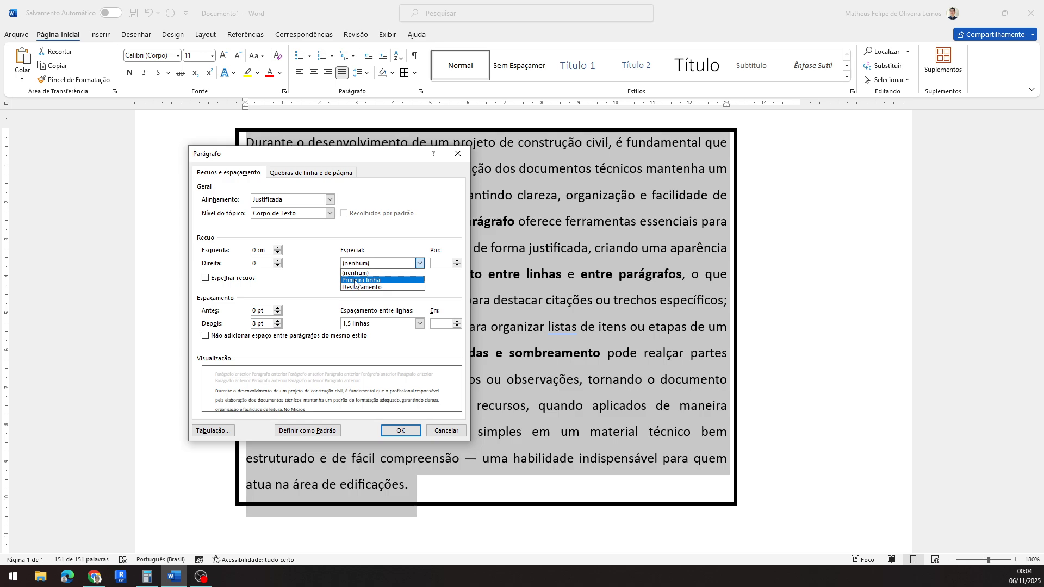
left_click(355, 280)
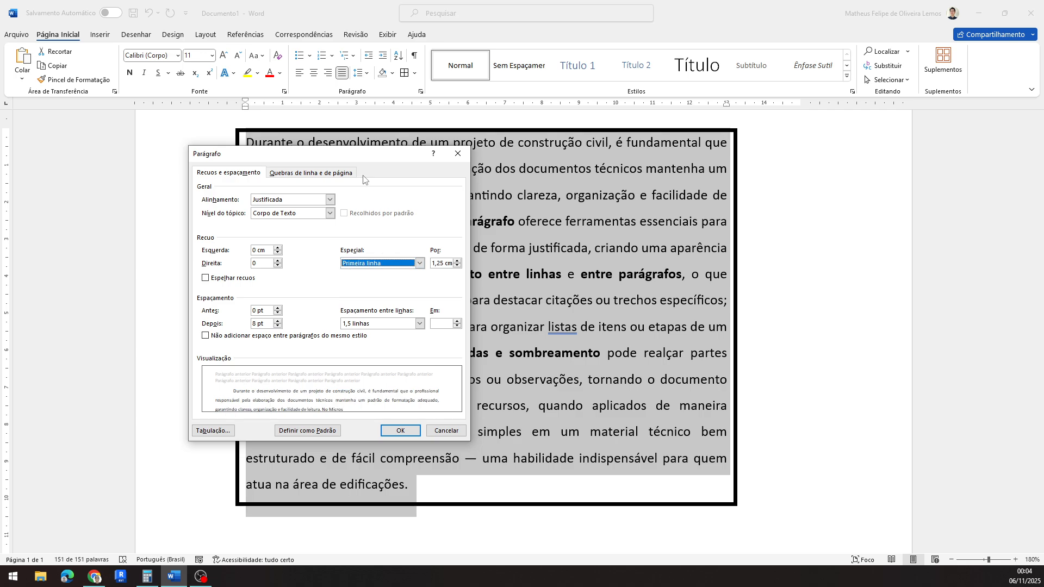
left_click_drag(348, 161, 816, 144)
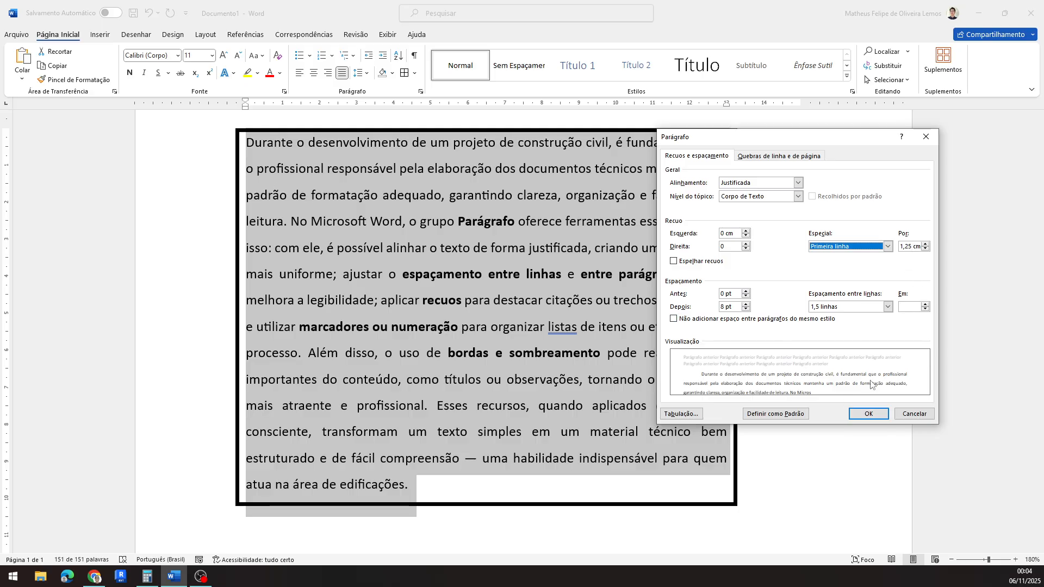
left_click(868, 414)
left_click(335, 220)
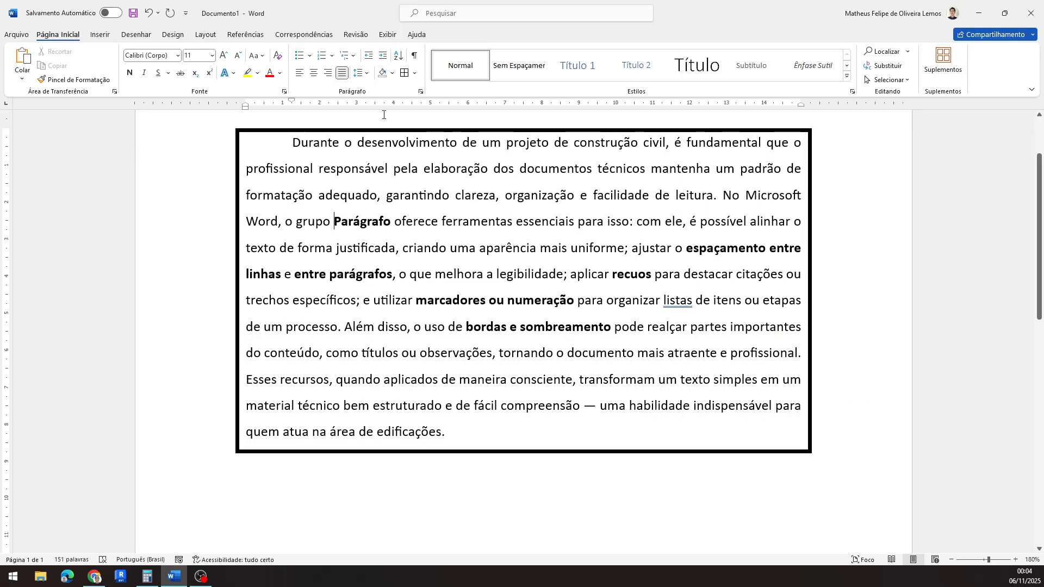
Step: Select the whole paragraph and set its spacing before to 20 pt in the paragraph settings
left_click_drag(449, 459, 279, 151)
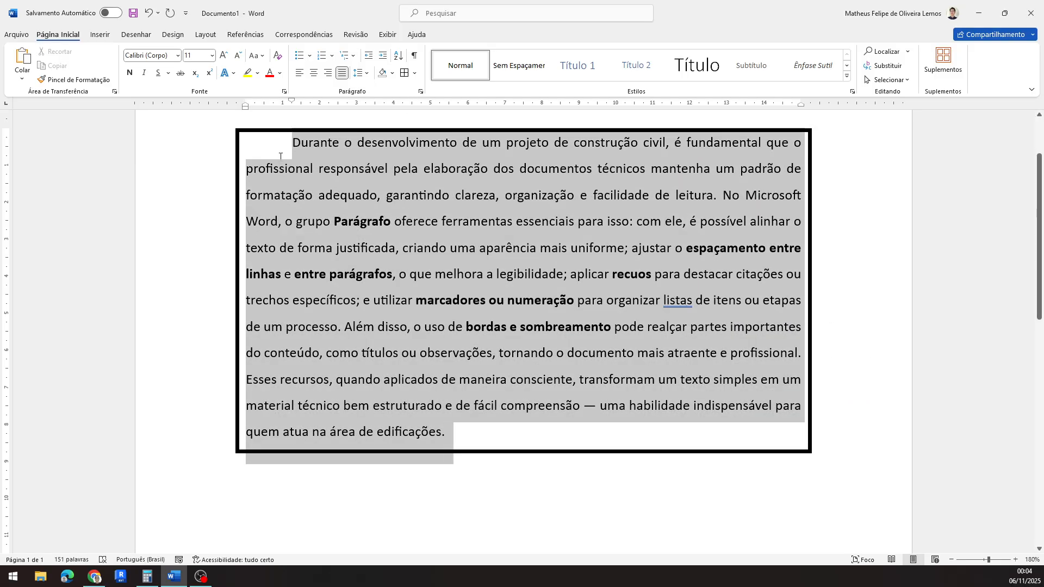
left_click(421, 91)
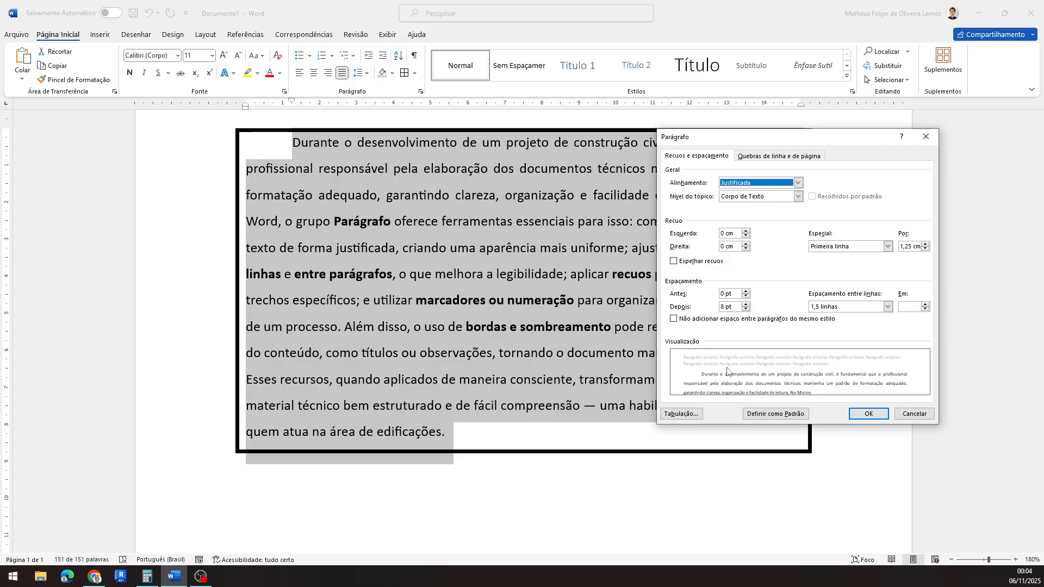
left_click(731, 308)
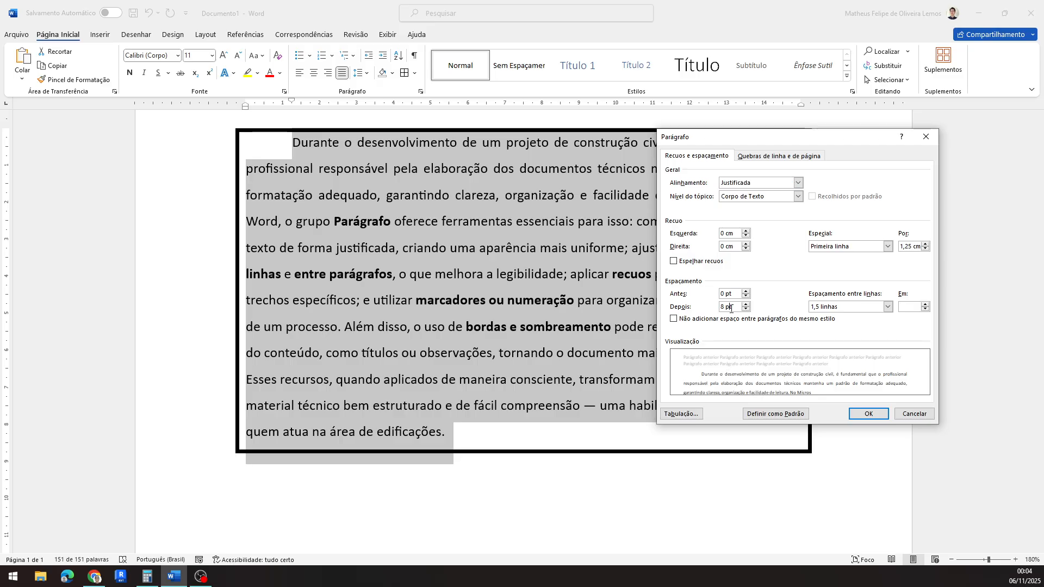
left_click_drag(735, 294, 685, 293)
type("20")
left_click(870, 414)
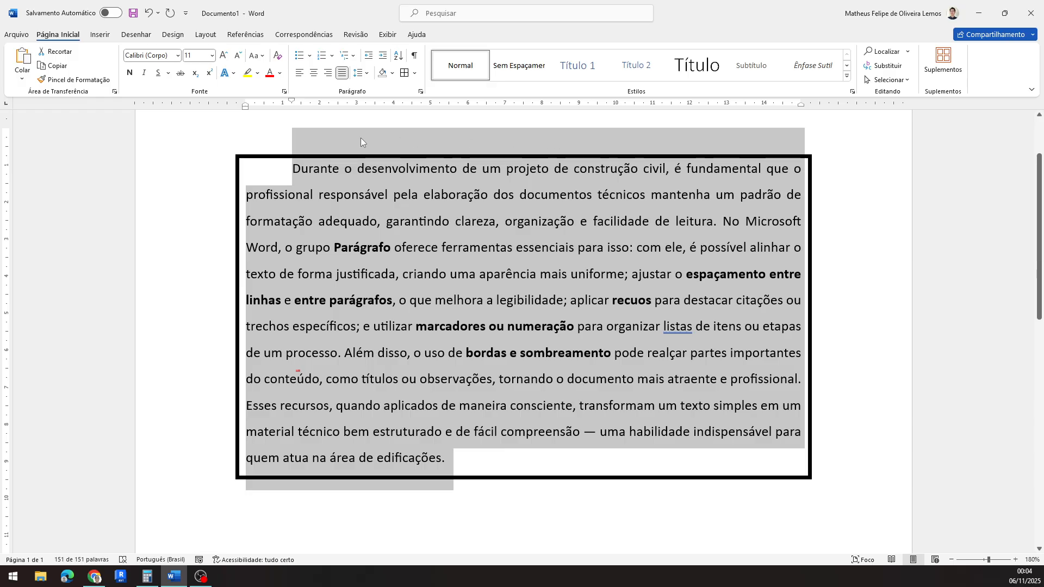
Step: Set the paragraph's spacing both before and after to 0 pt
left_click(420, 91)
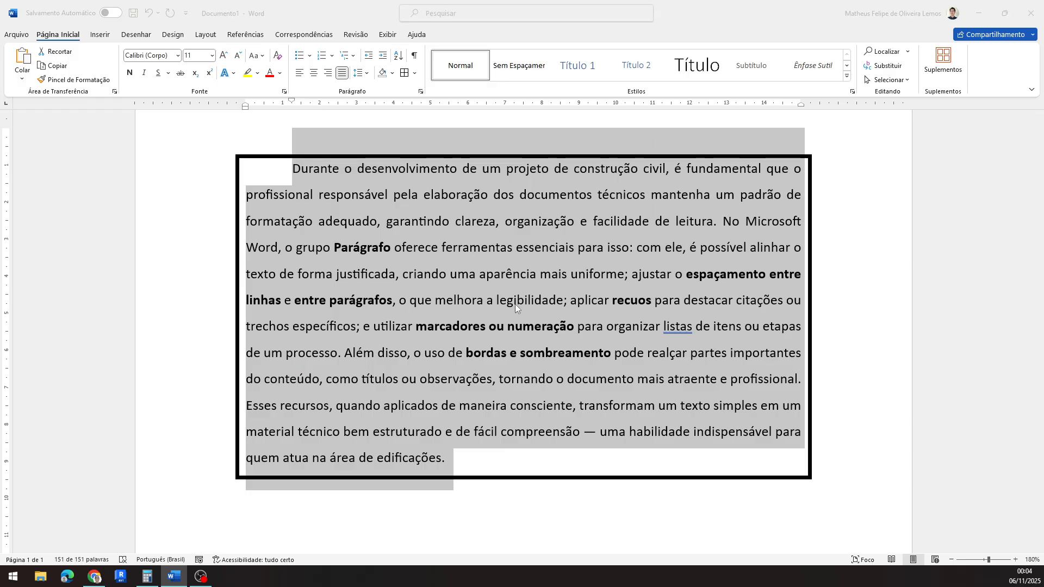
left_click(716, 292)
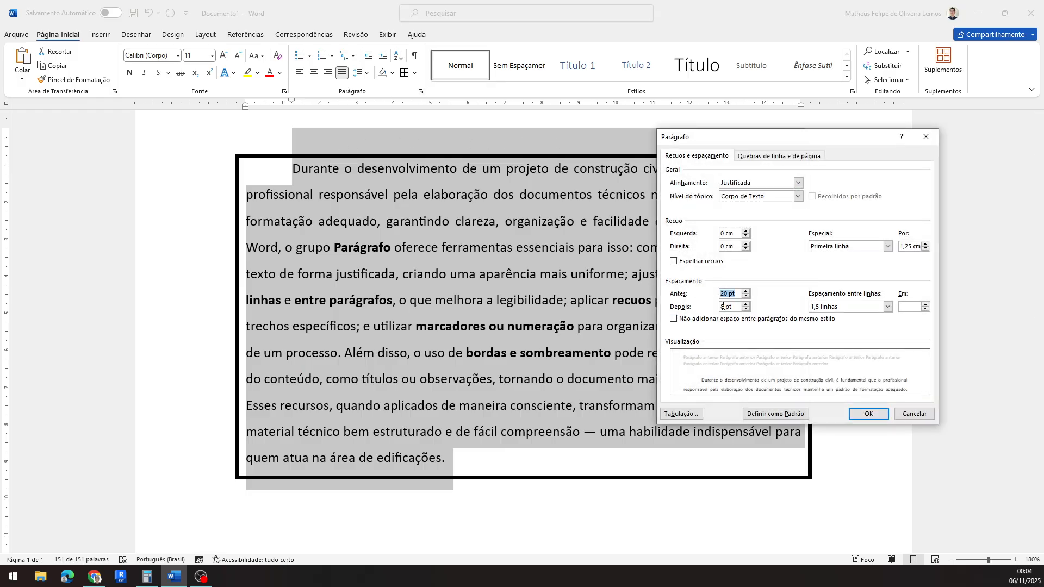
left_click(722, 306)
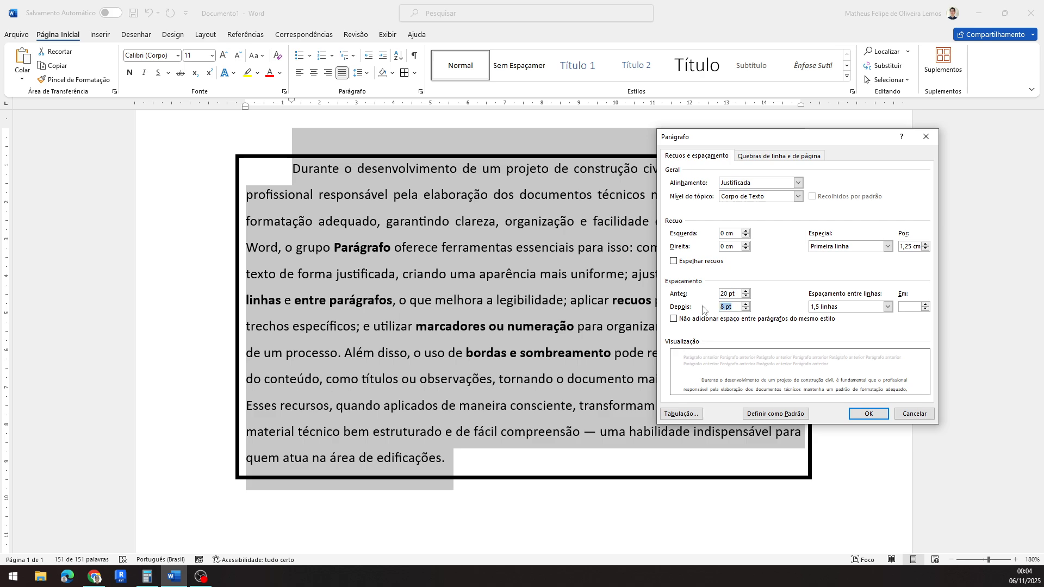
type("0")
left_click(713, 292)
type("0")
left_click(868, 413)
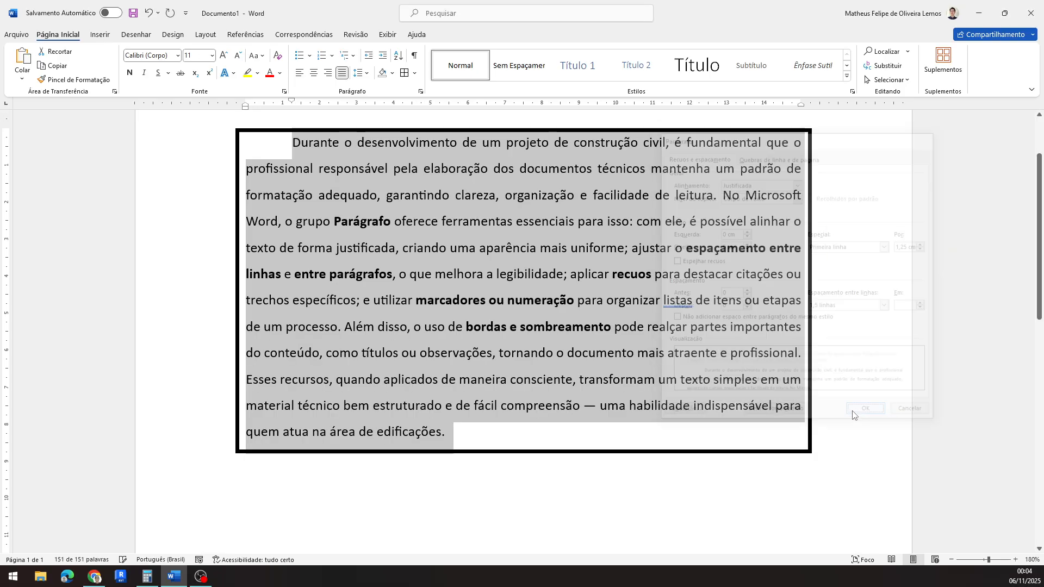
Step: Reselect the whole paragraph, glance at its paragraph settings, and remove its frame with "Sem Borda"
left_click(461, 432)
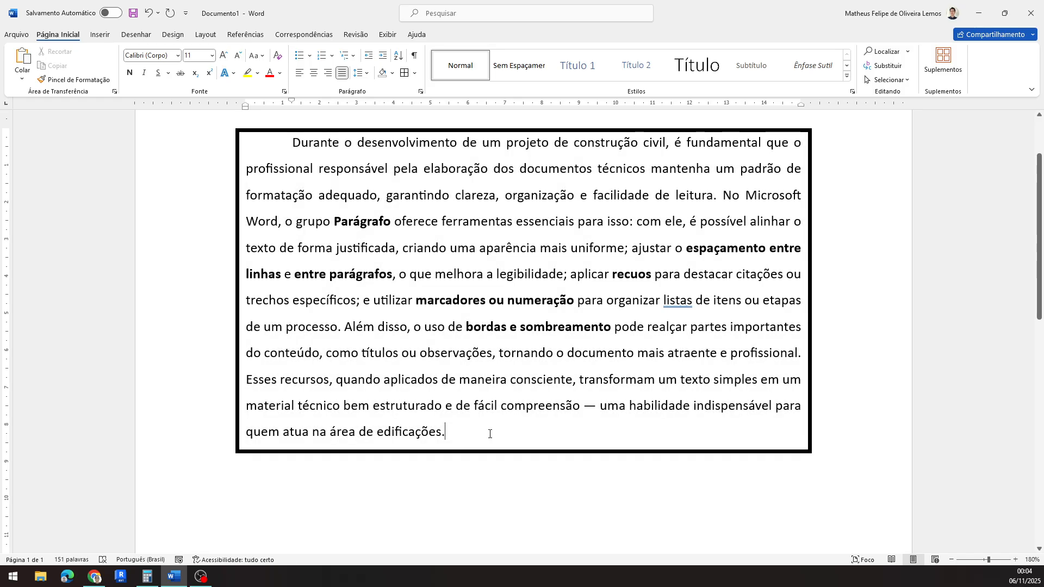
left_click_drag(454, 433, 292, 143)
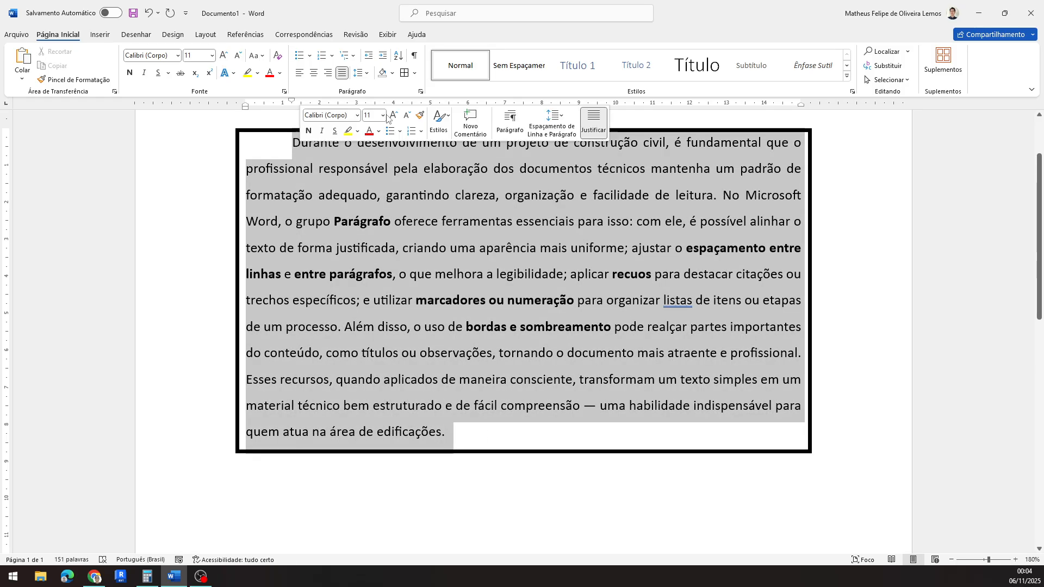
left_click(420, 92)
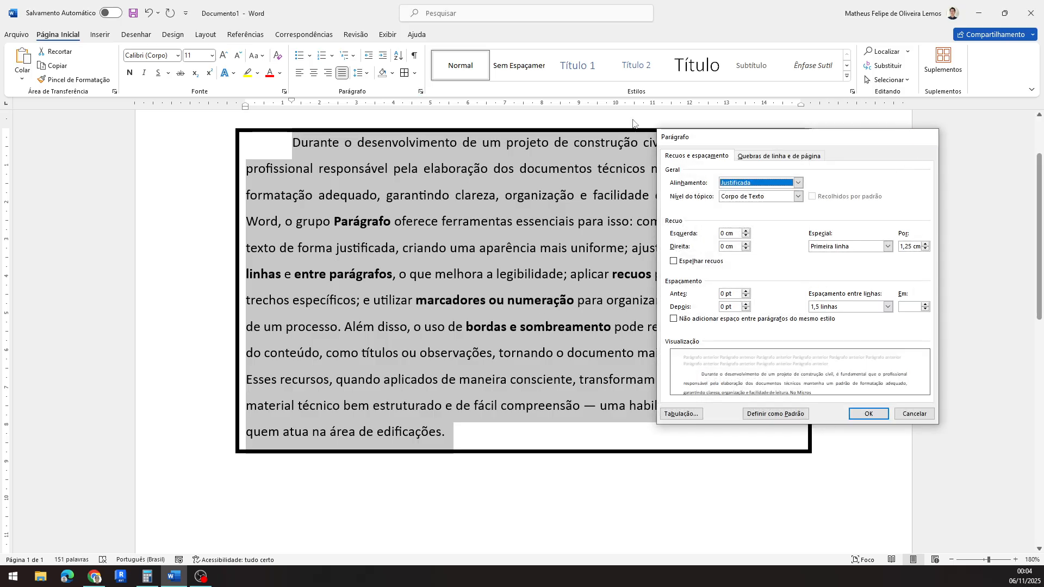
left_click(926, 136)
left_click(416, 74)
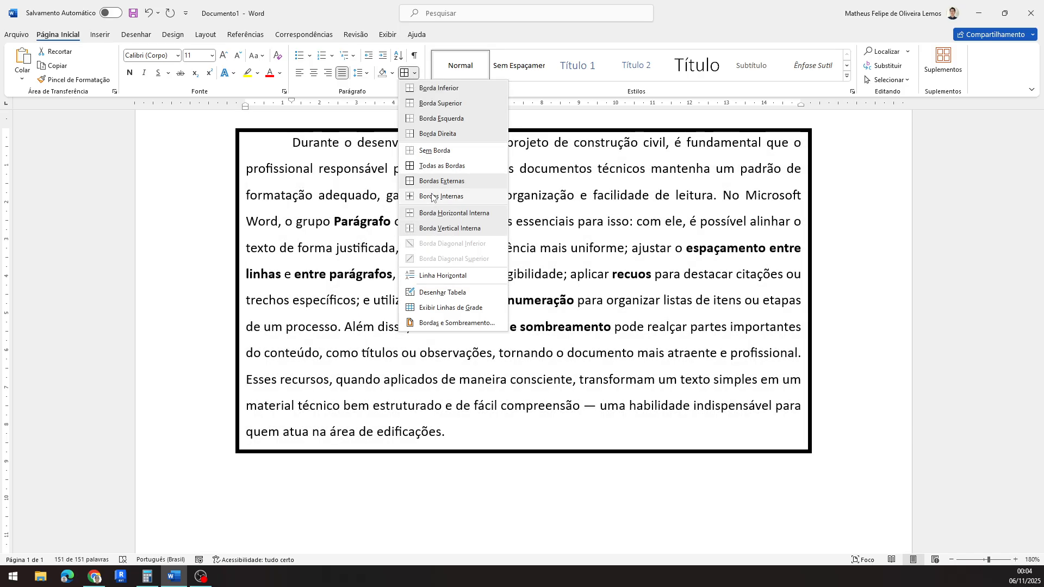
left_click(428, 155)
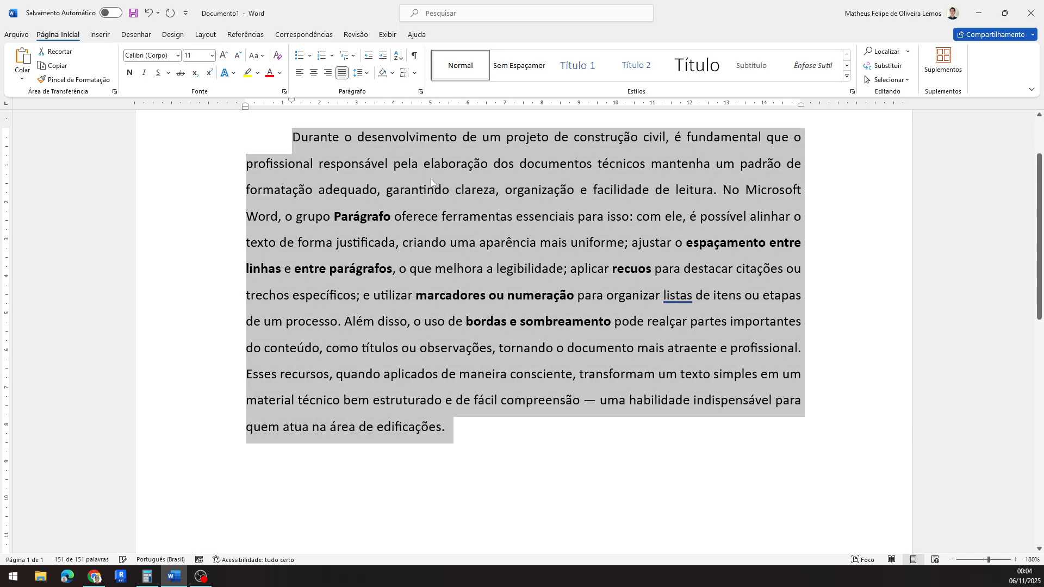
Step: Replace the flagged word "listas" with the suggested correction "lista" and select the whole paragraph
left_click(470, 402)
right_click(679, 290)
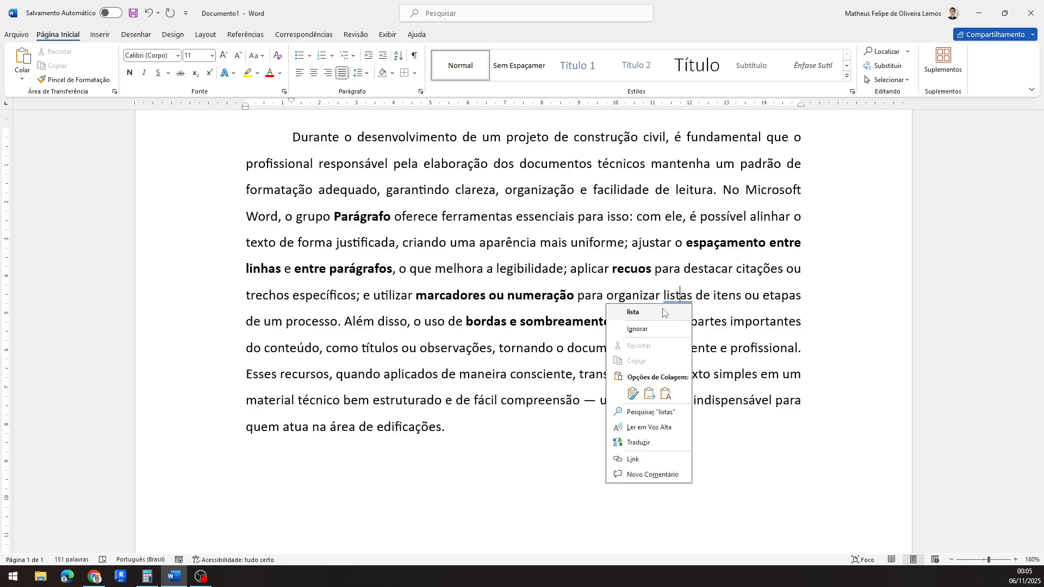
left_click(665, 314)
left_click_drag(461, 435, 293, 136)
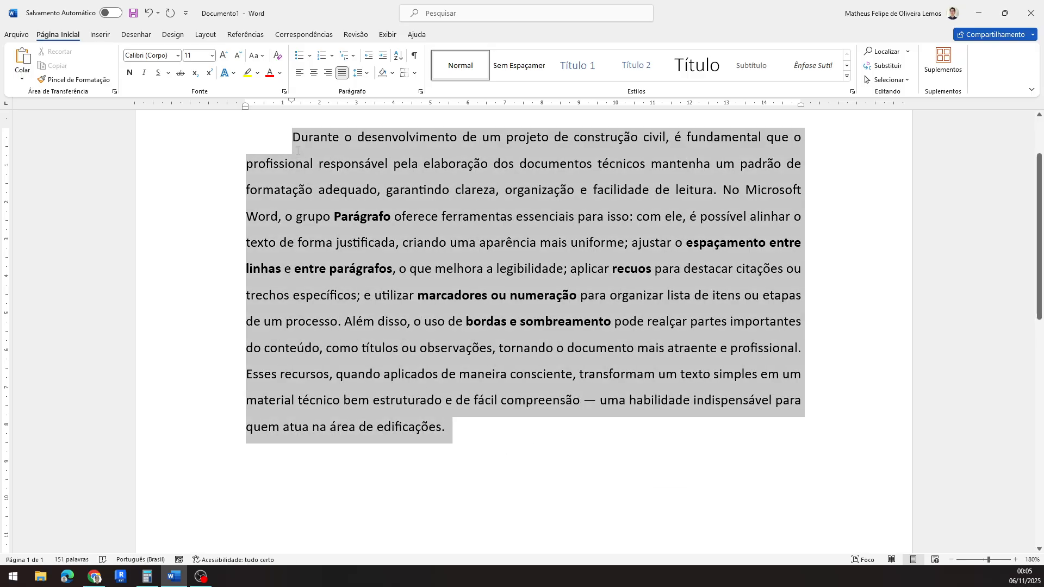
Step: Review the selected paragraph's line spacing and special indent options in the paragraph settings, keeping them as they are
scroll(440, 238, "up", 3)
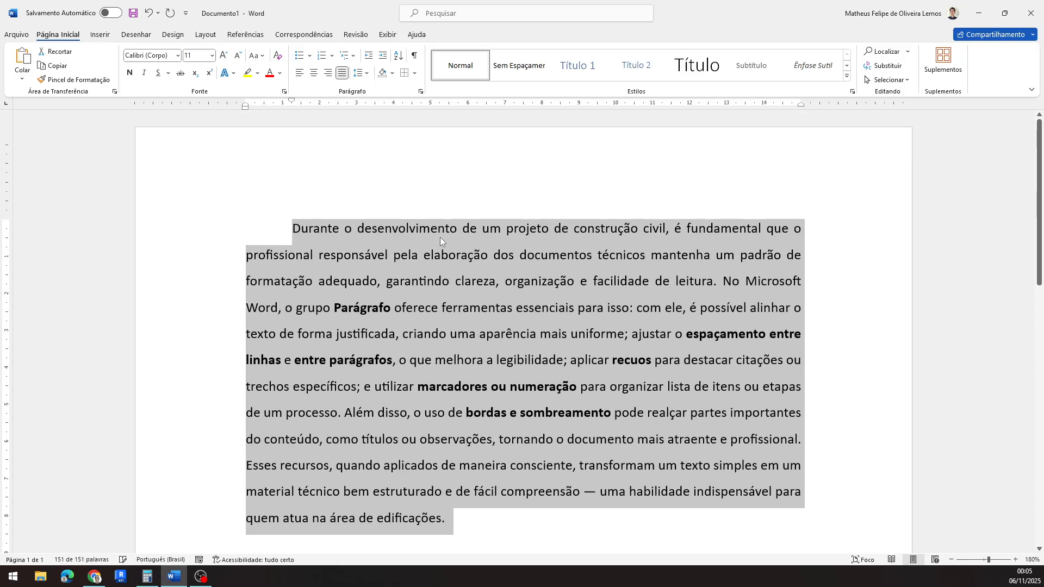
left_click(420, 91)
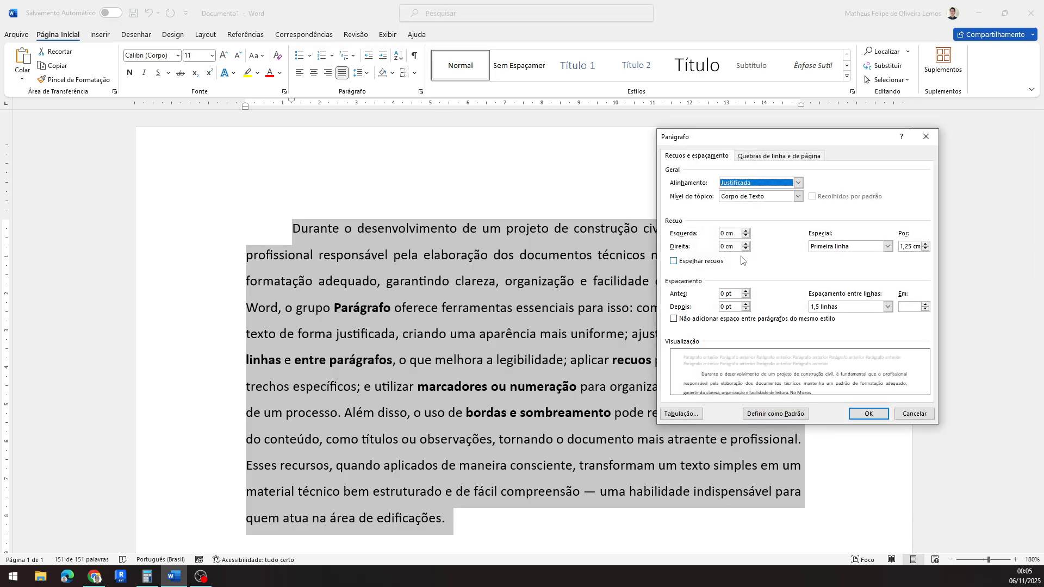
left_click(843, 308)
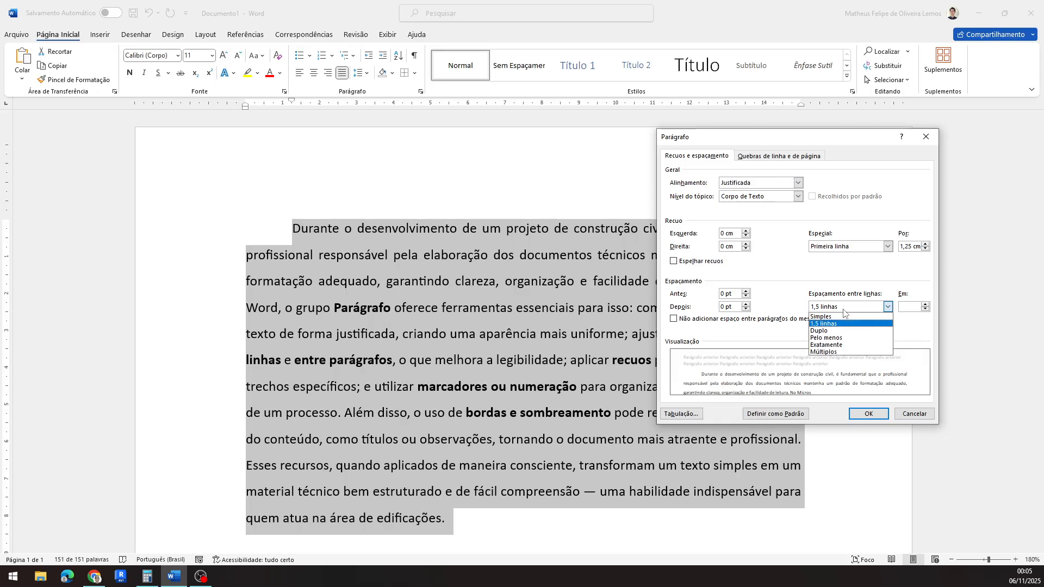
left_click(843, 310)
left_click(888, 247)
left_click(889, 249)
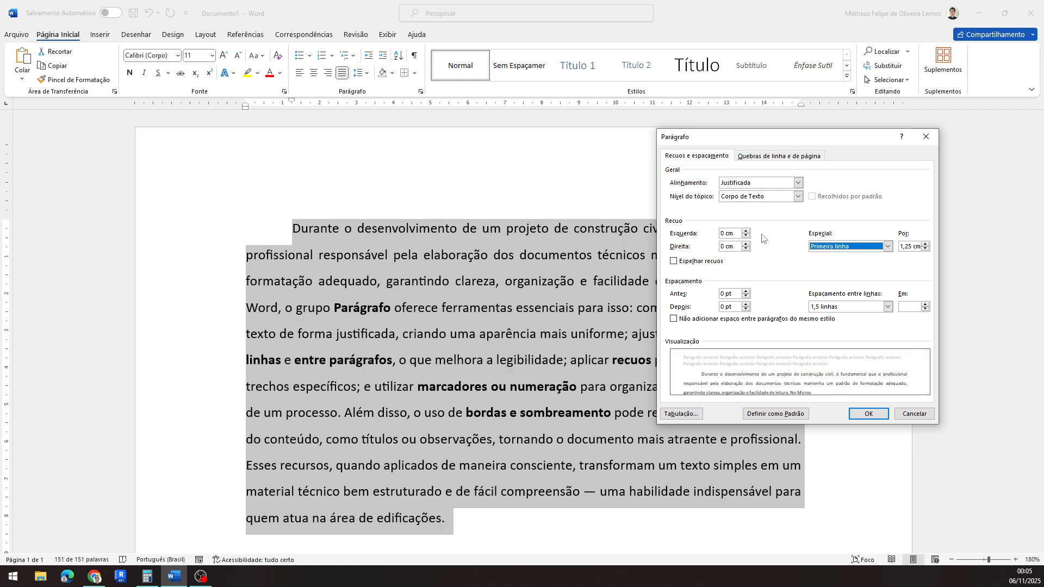
left_click(868, 413)
Step: Copy the whole paragraph and paste it as a second paragraph directly below the original
scroll(393, 292, "down", 3)
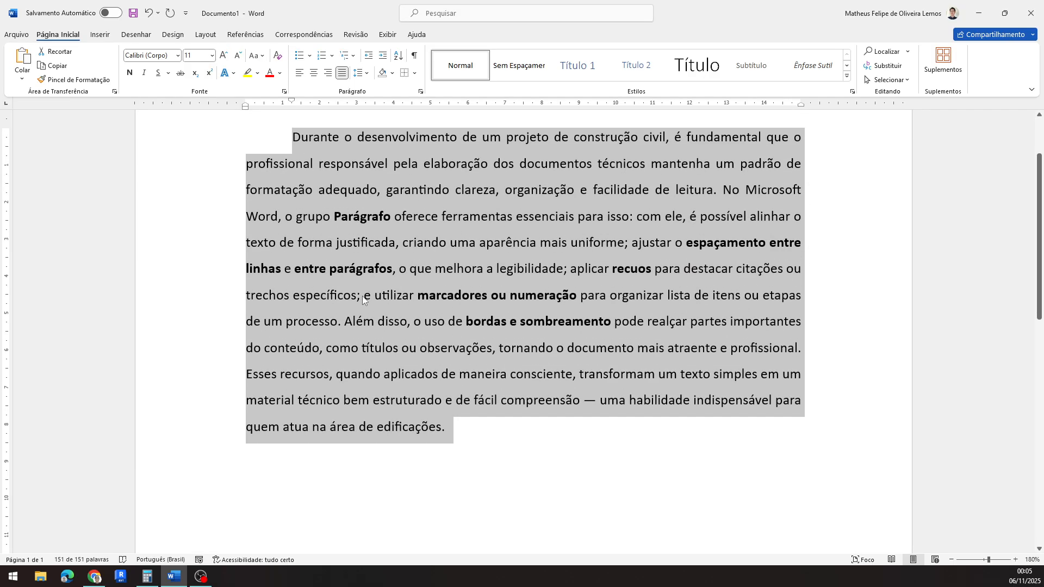
left_click(456, 374)
left_click_drag(463, 433, 302, 149)
key("ctrl+c")
scroll(379, 234, "down", 6)
left_click(456, 258)
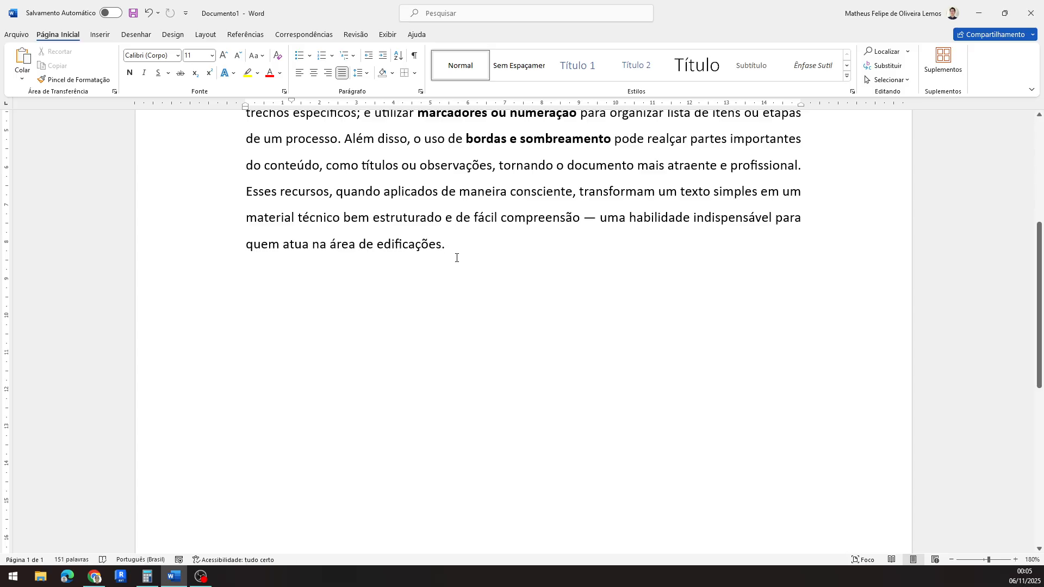
key("Return")
key("ctrl+v")
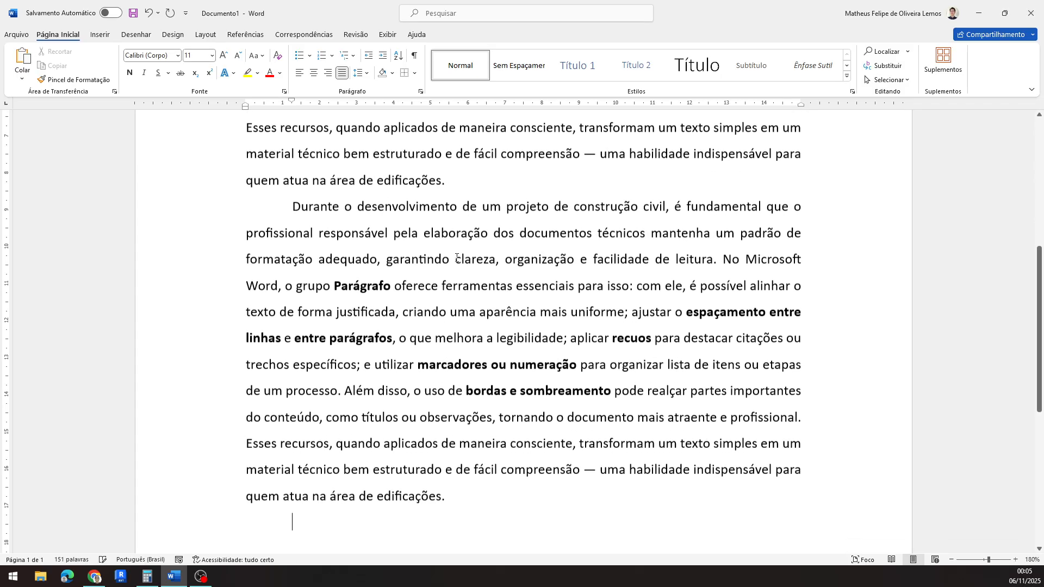
scroll(389, 254, "up", 12)
scroll(390, 253, "down", 12)
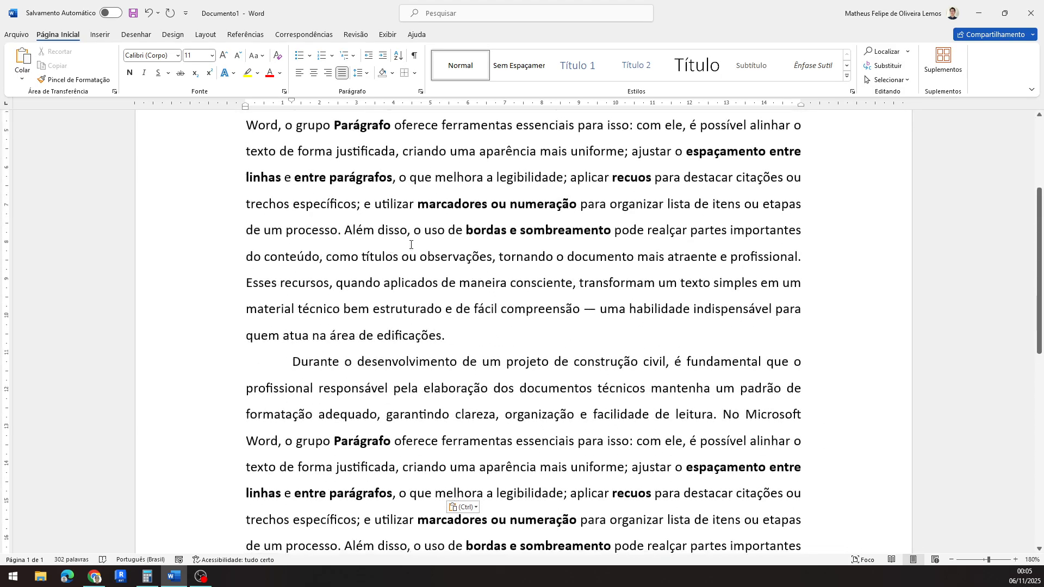
Step: Select the second paragraph and increase its spacing before in the paragraph settings
left_click_drag(447, 462, 292, 179)
scroll(375, 225, "up", 5)
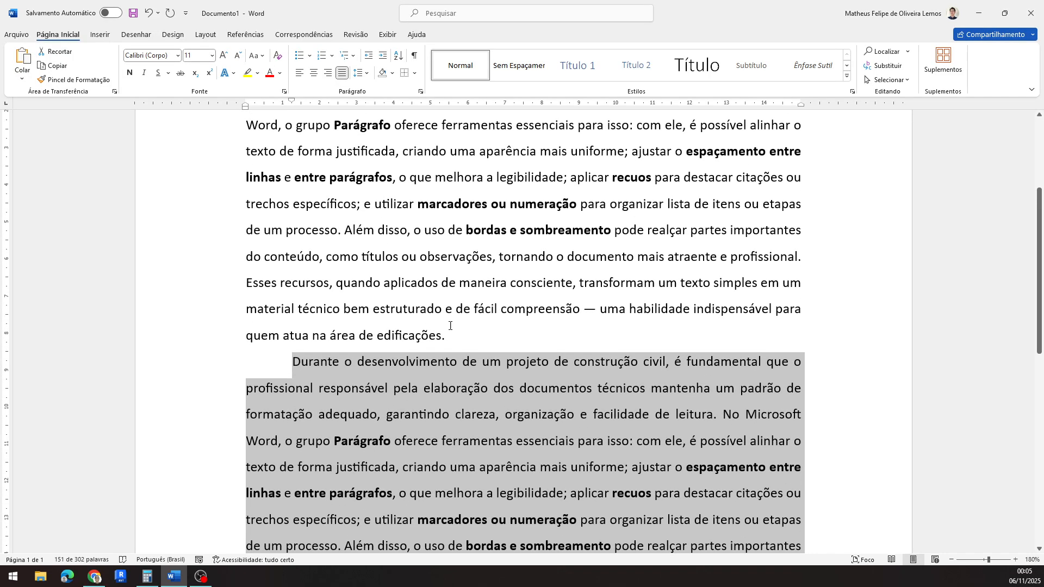
left_click_drag(448, 333, 294, 228)
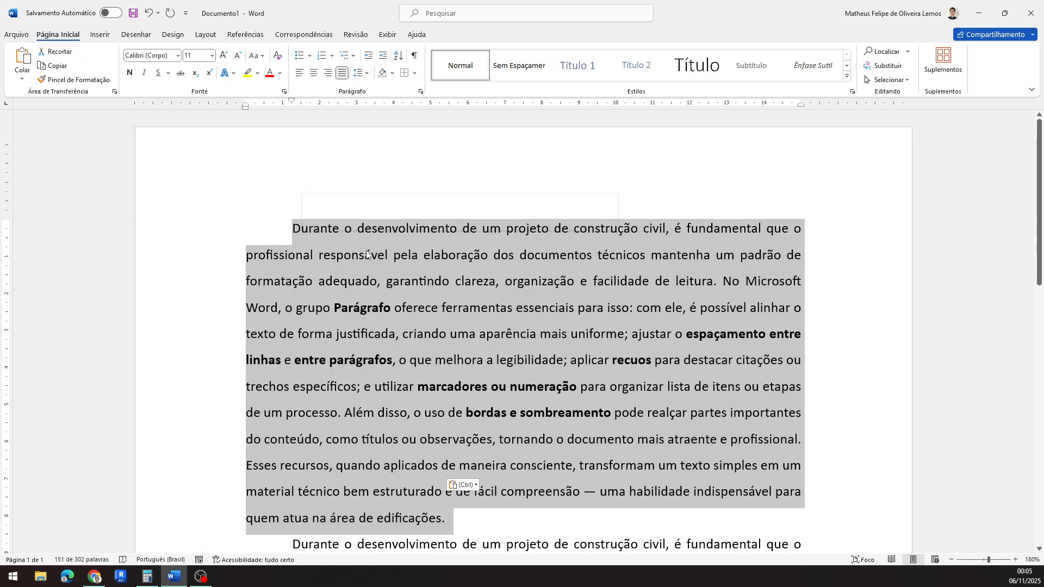
scroll(375, 223, "down", 12)
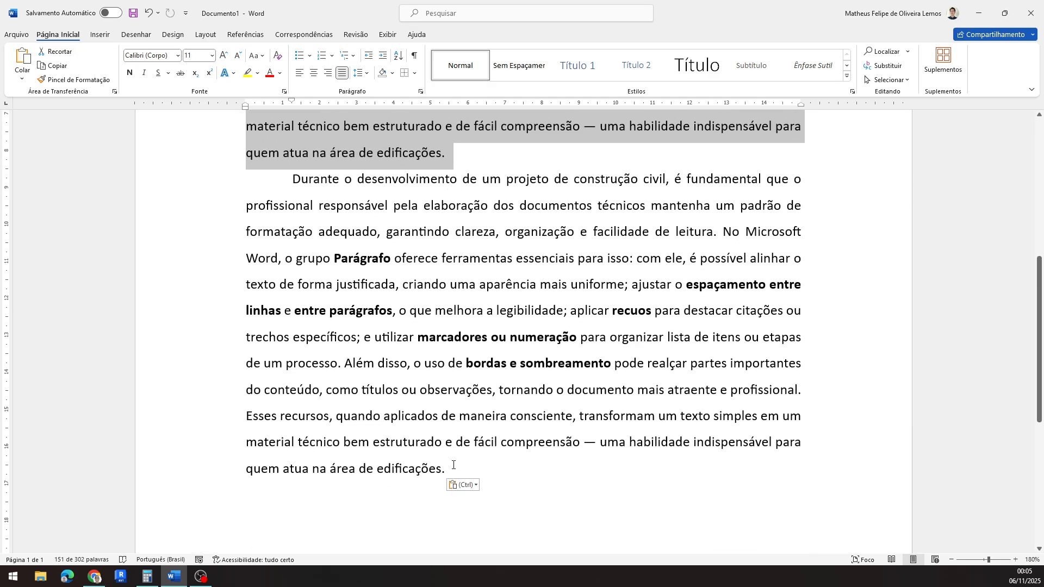
left_click_drag(453, 464, 292, 180)
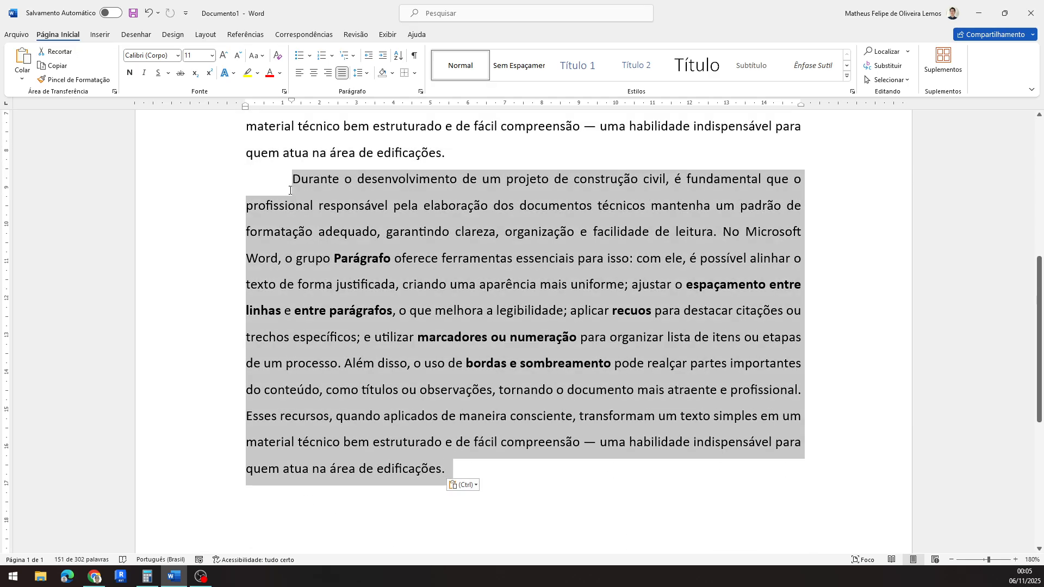
left_click(420, 92)
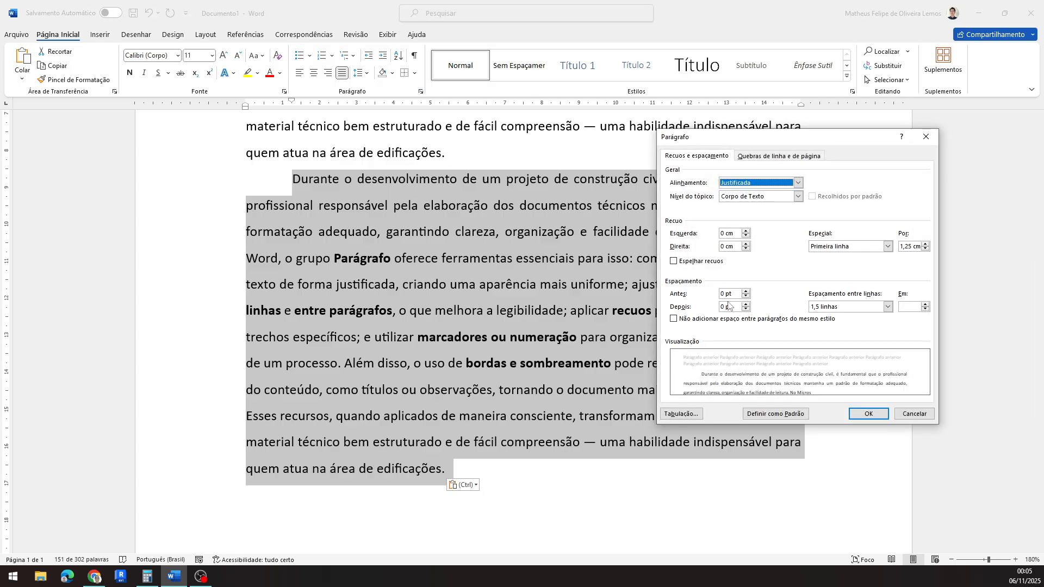
left_click(745, 294)
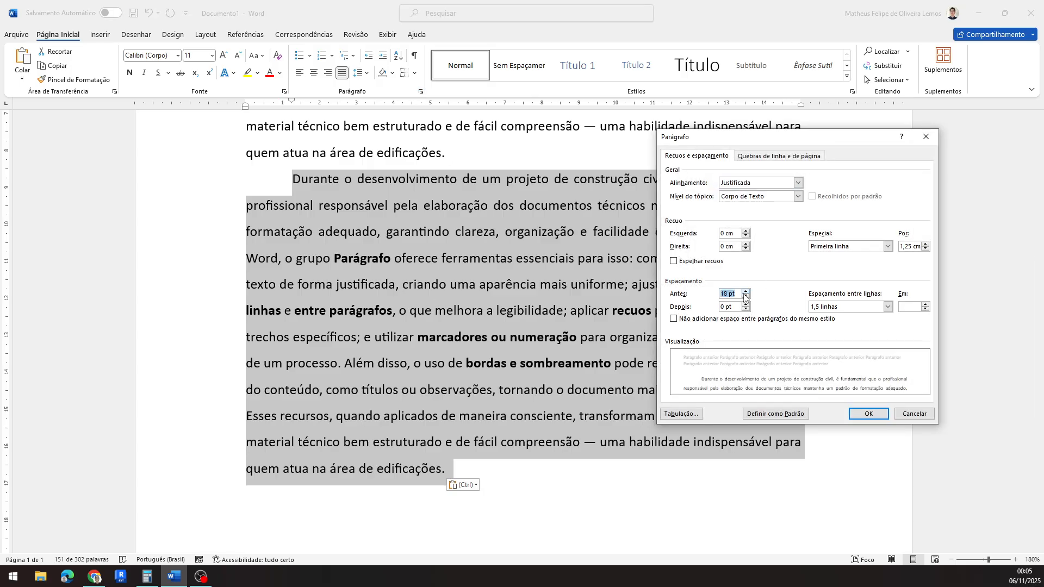
left_click(868, 414)
left_click(321, 188)
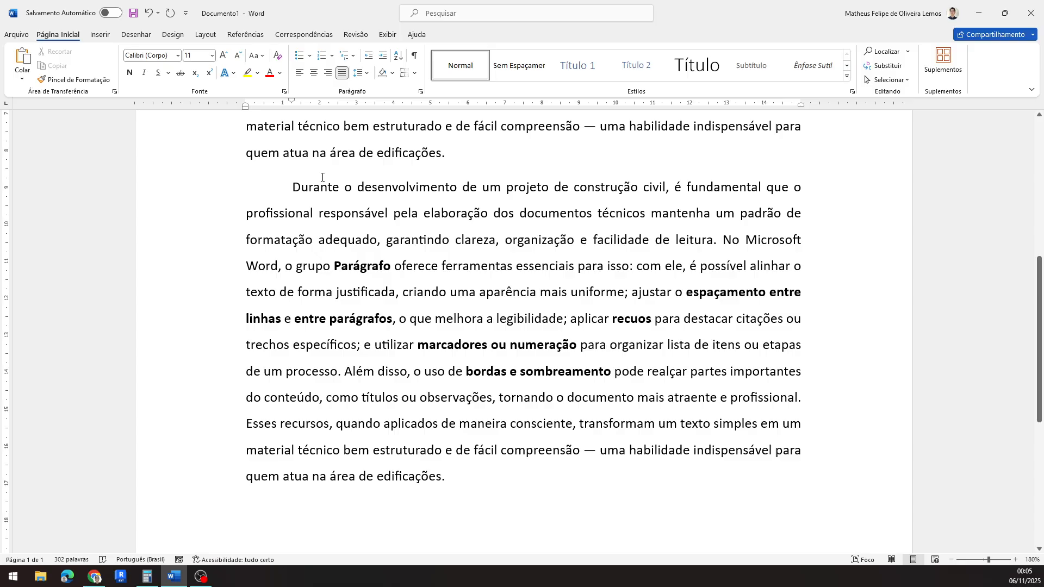
Step: Select both paragraphs and set their spacing before to 0 in the paragraph settings
scroll(302, 267, "up", 3)
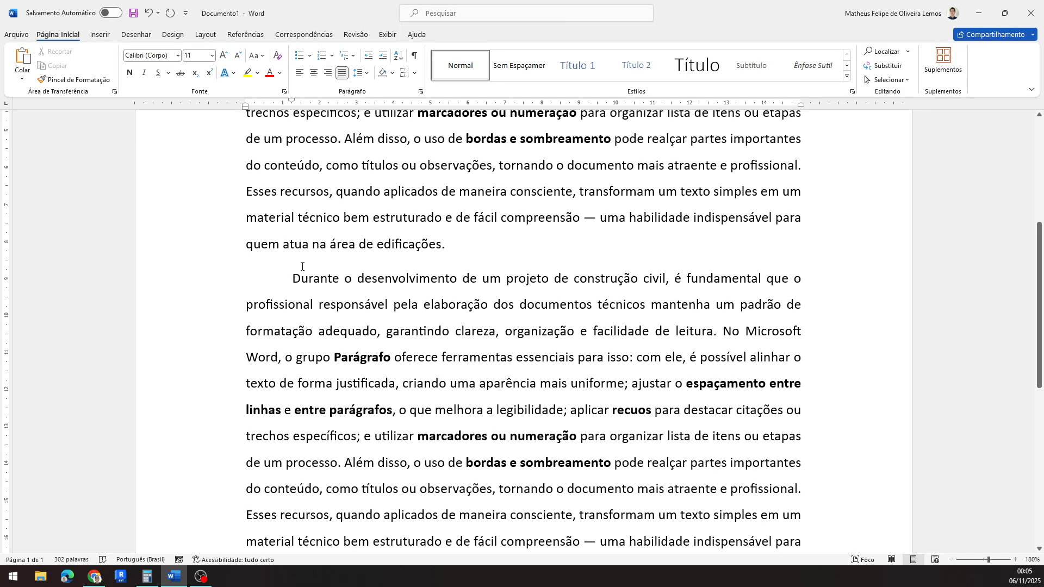
scroll(385, 268, "down", 12)
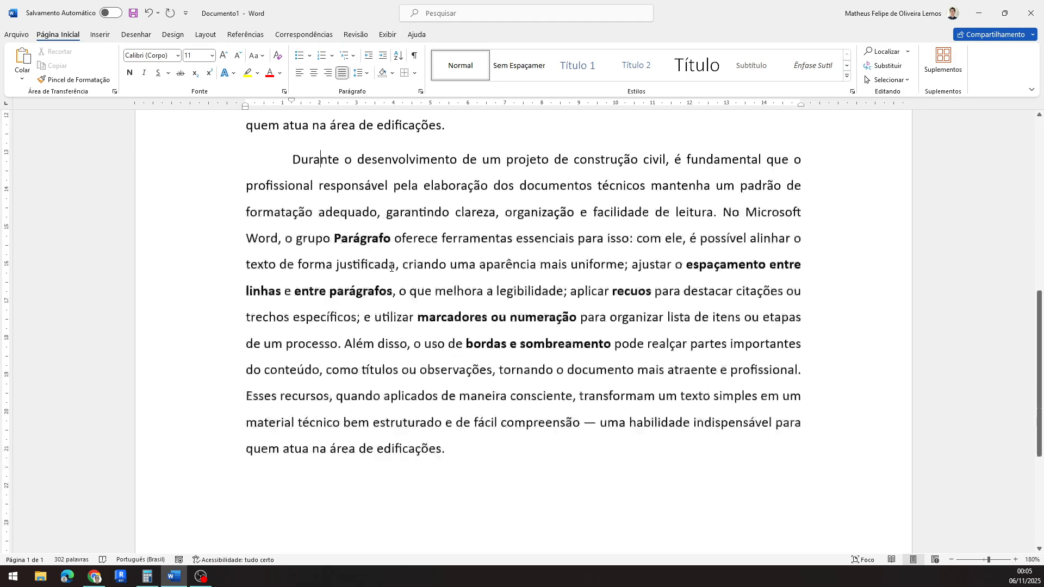
scroll(448, 218, "up", 12)
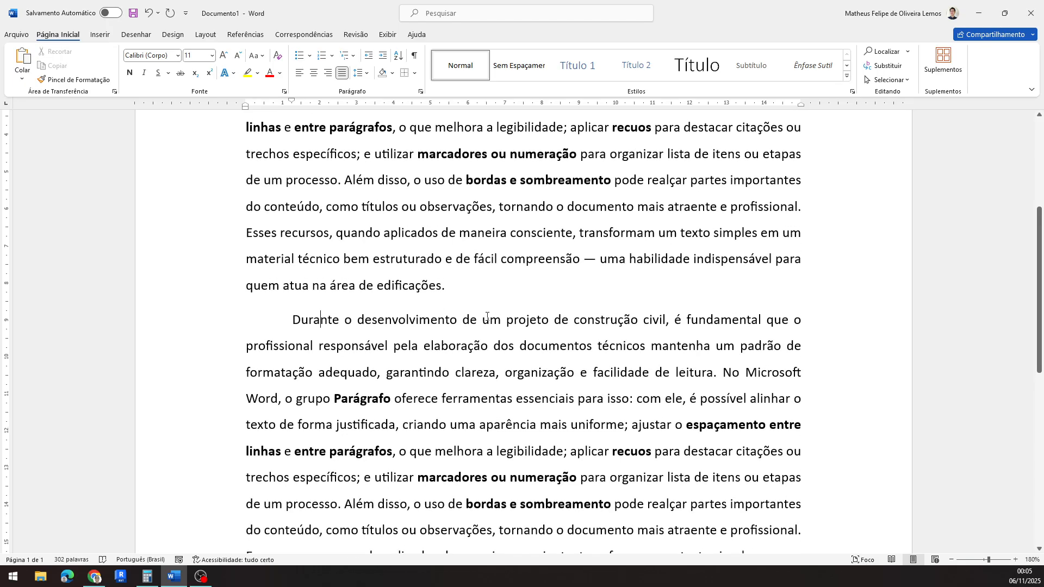
scroll(438, 312, "down", 6)
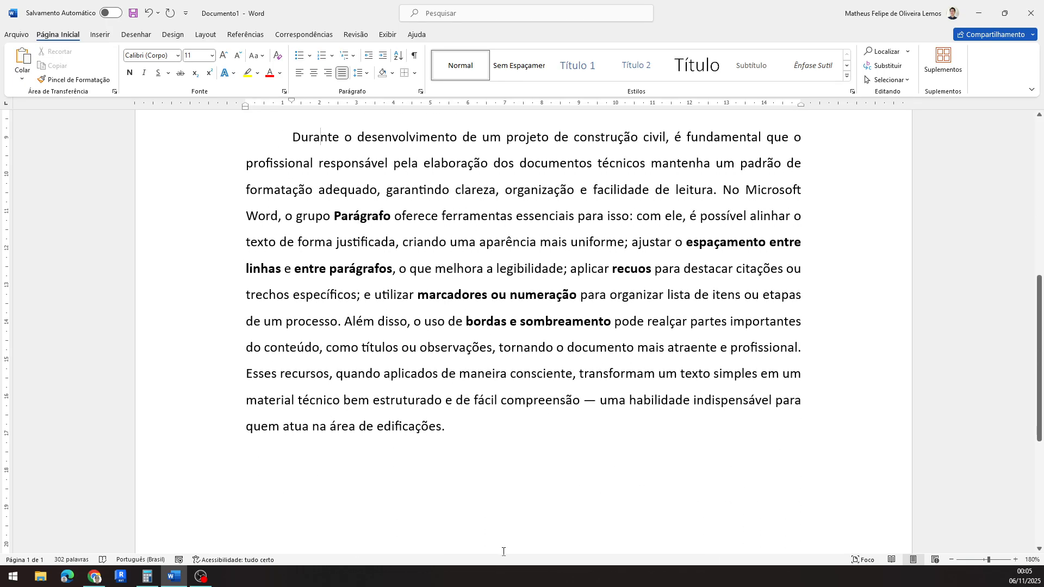
left_click_drag(450, 420, 374, 94)
left_click(420, 91)
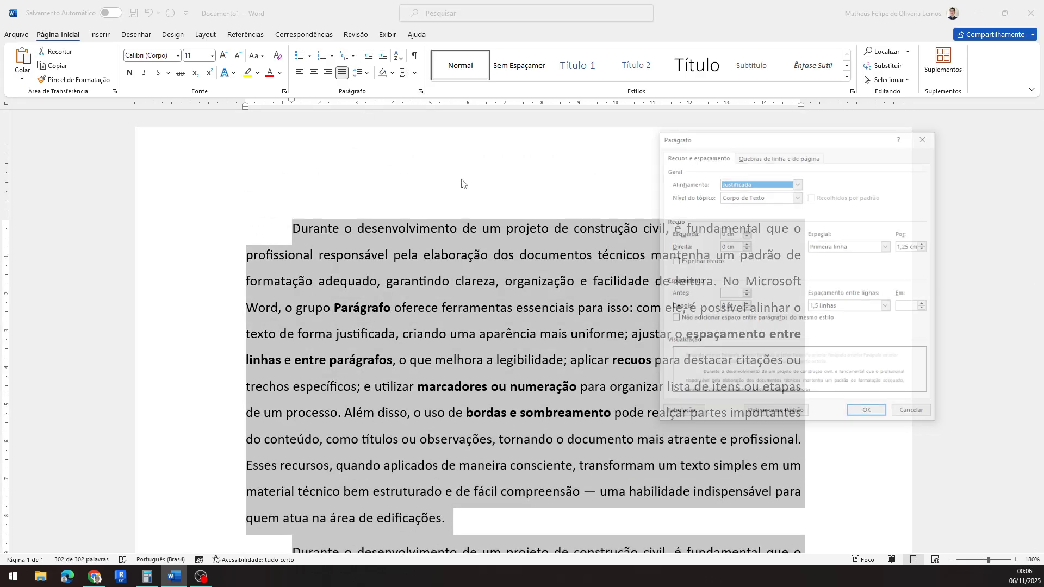
left_click(731, 296)
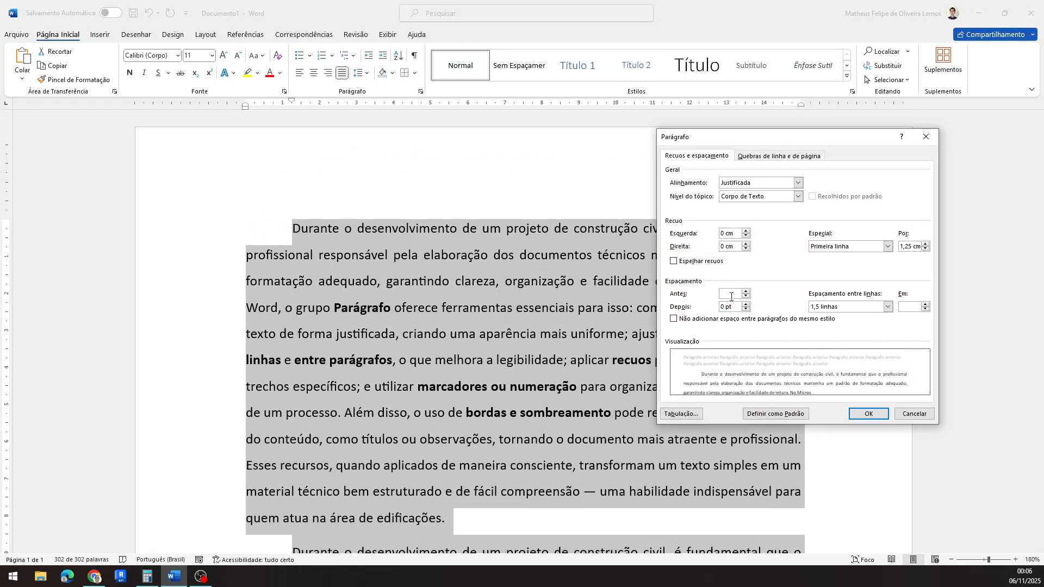
type("0")
left_click(868, 413)
scroll(495, 380, "down", 4)
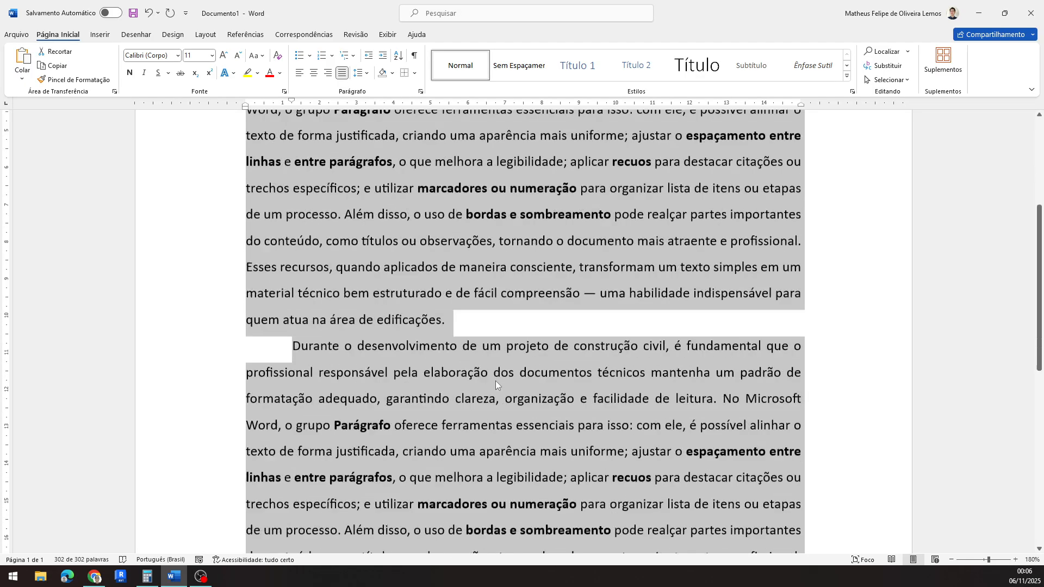
left_click(485, 275)
Step: Select the whole first paragraph and increase its left indent by one level
scroll(462, 236, "up", 5)
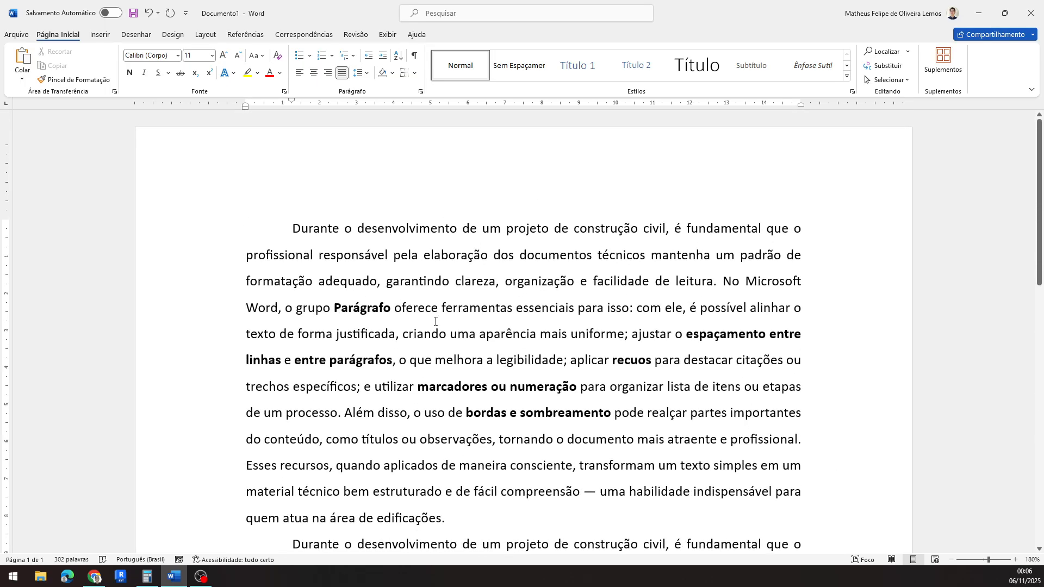
left_click_drag(448, 517, 288, 227)
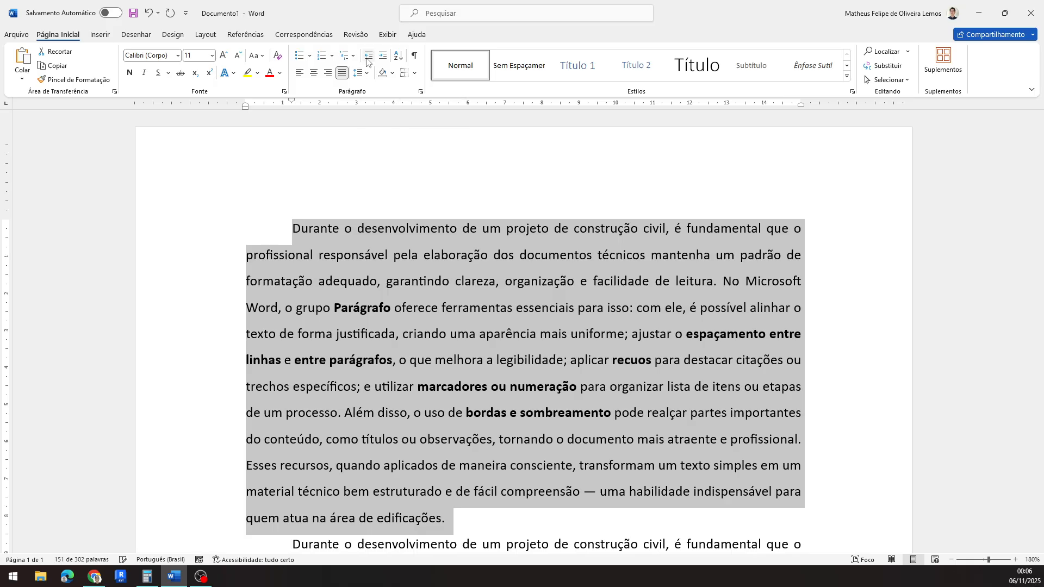
left_click(382, 56)
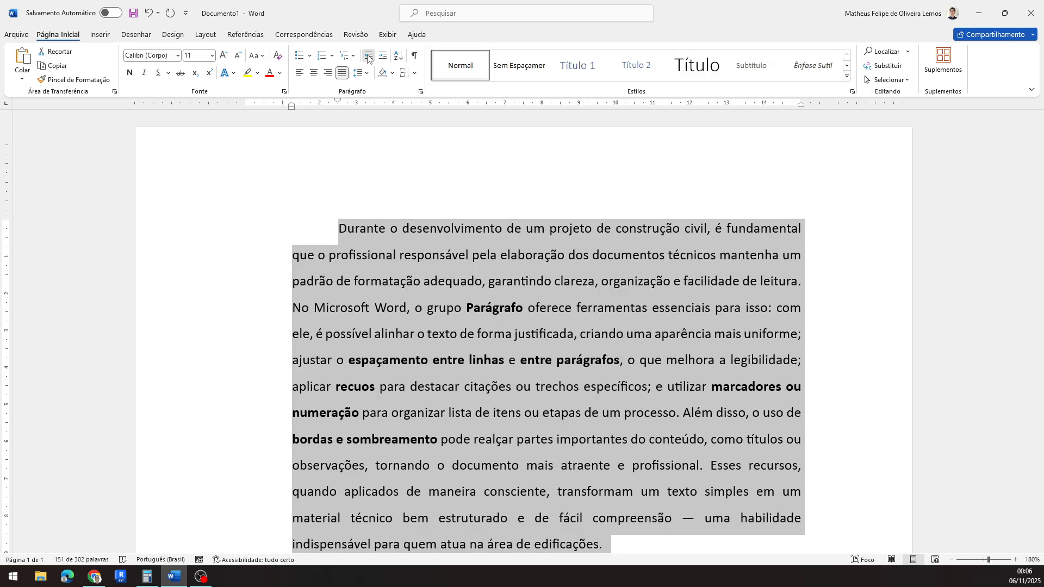
Step: Reselect the whole first paragraph and set its left indent to 0 in the paragraph settings
scroll(444, 244, "down", 4)
left_click_drag(603, 270, 338, 228)
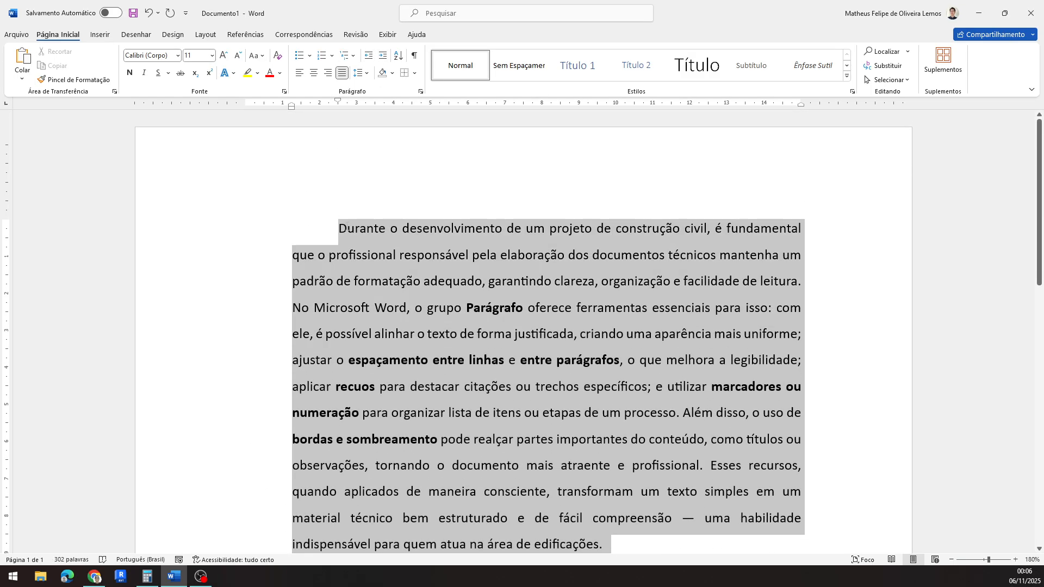
left_click(420, 91)
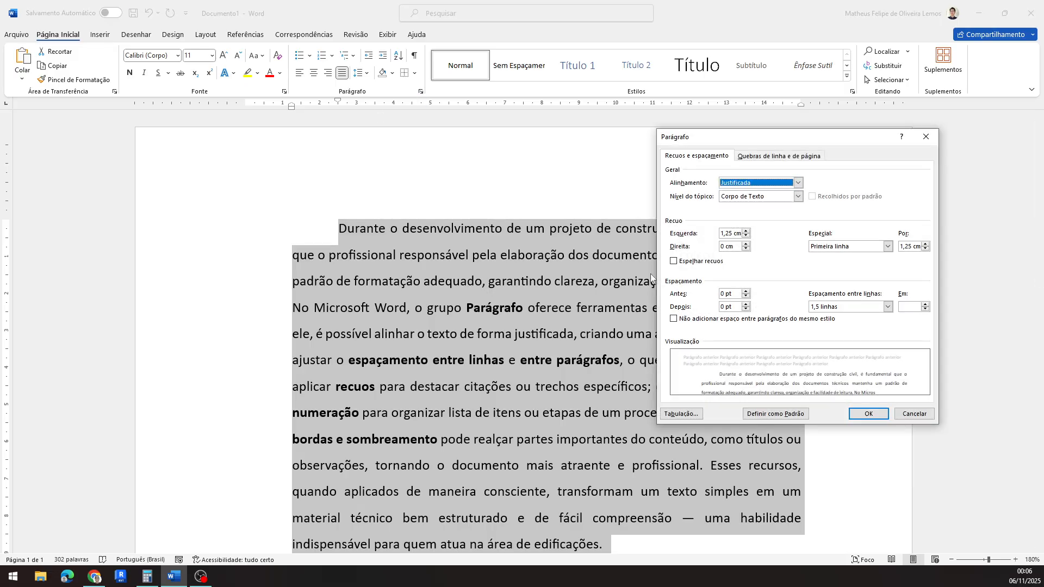
left_click(724, 233)
left_click_drag(723, 233, 751, 234)
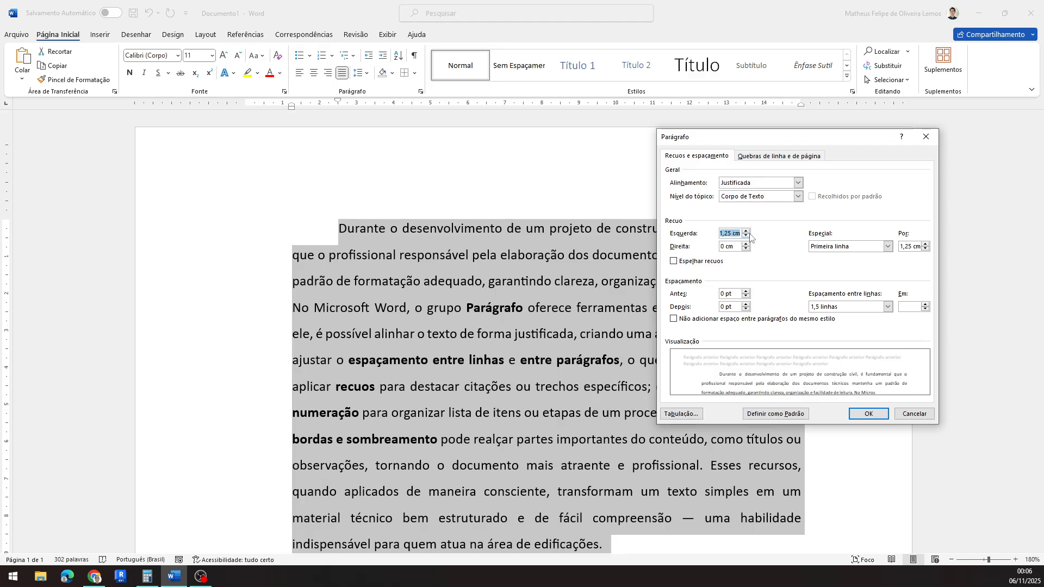
type("0")
left_click(868, 414)
scroll(486, 314, "down", 4)
left_click(420, 278)
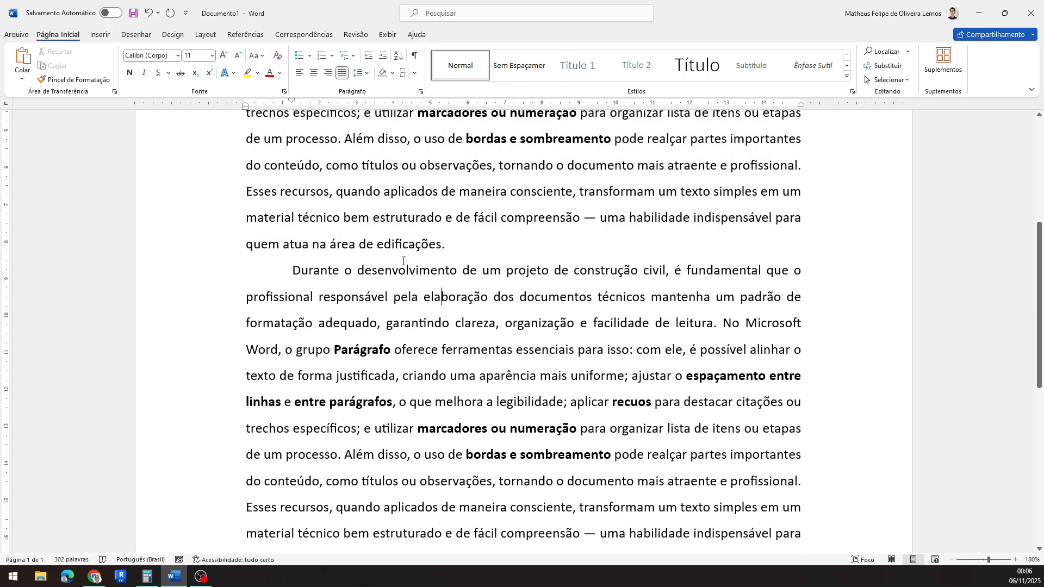
scroll(417, 281, "up", 1)
scroll(413, 277, "up", 2)
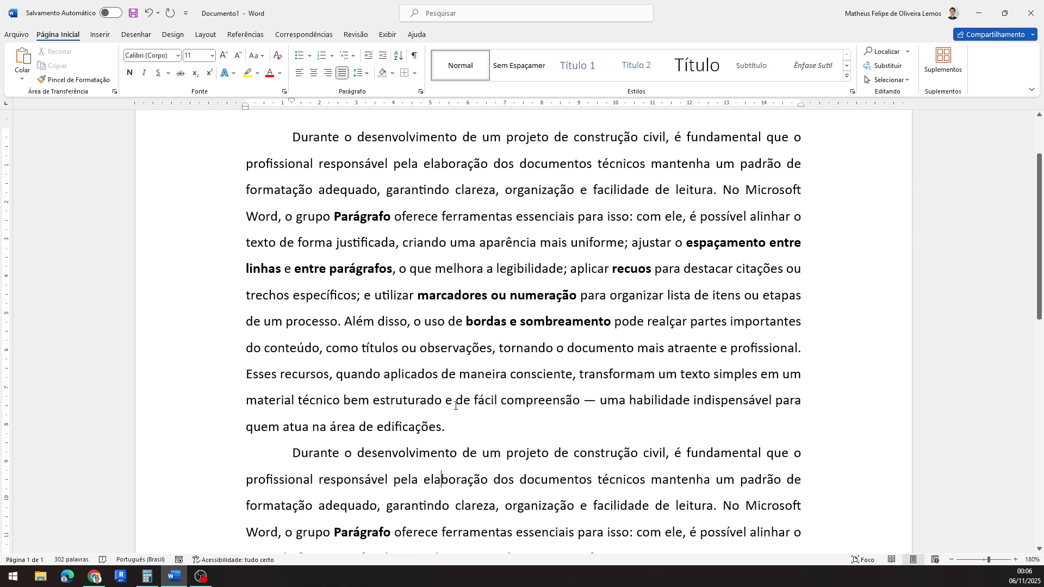
left_click_drag(448, 428, 278, 150)
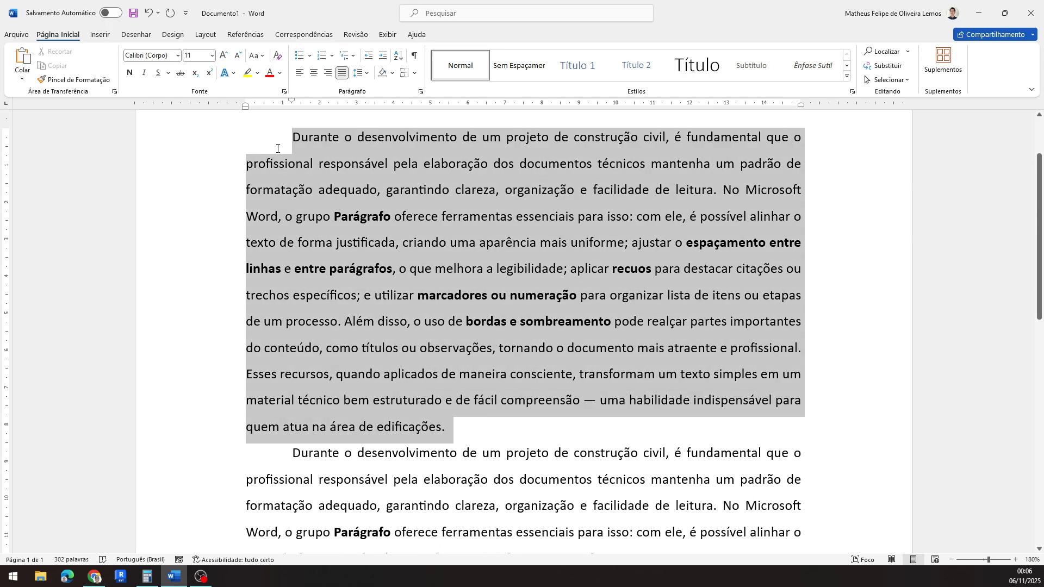
left_click(484, 439)
Step: Show the formatting marks and insert an empty paragraph between the two text paragraphs
scroll(384, 238, "up", 2)
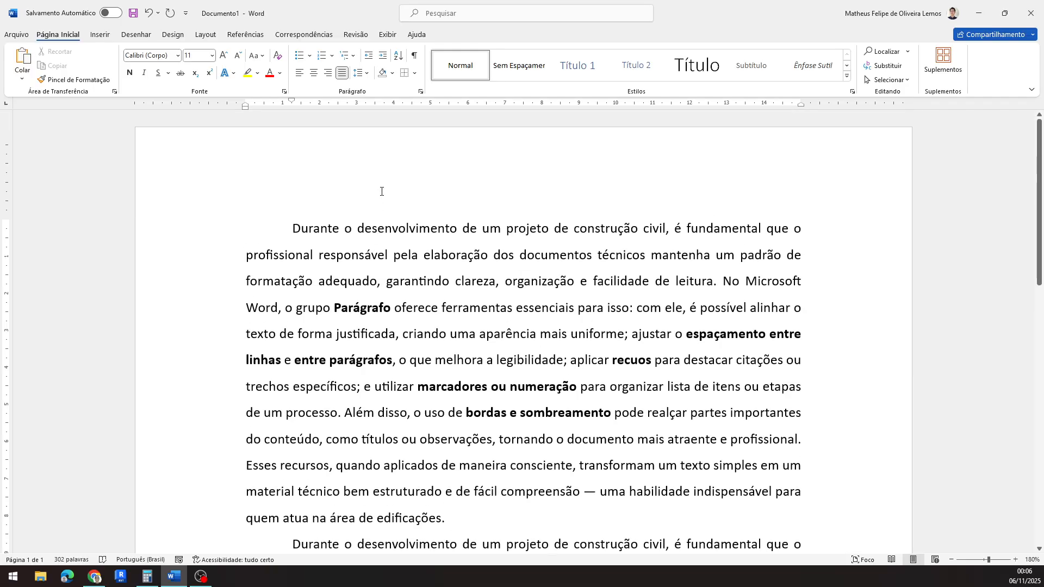
left_click(414, 58)
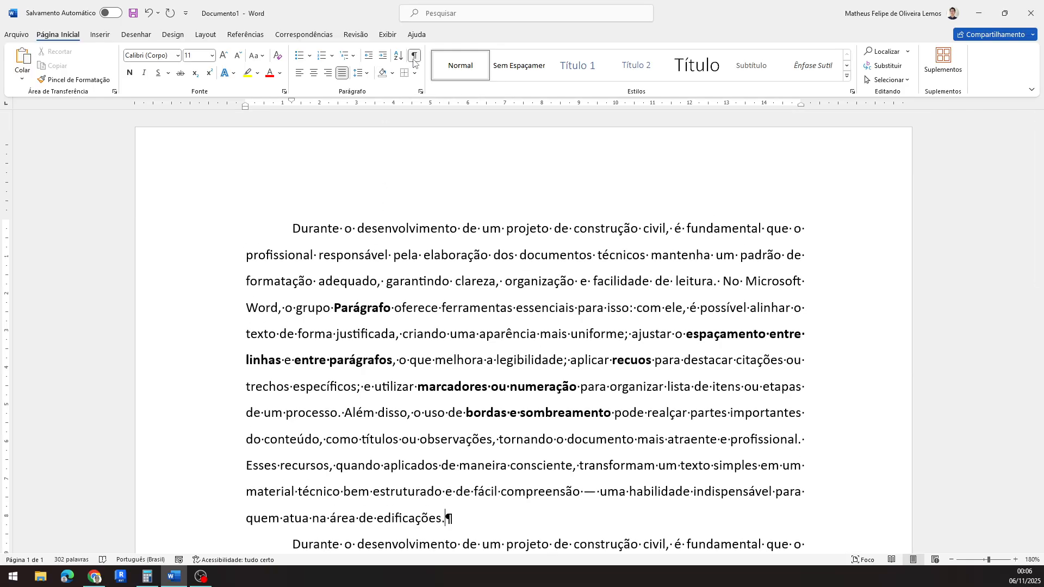
scroll(445, 249, "down", 6)
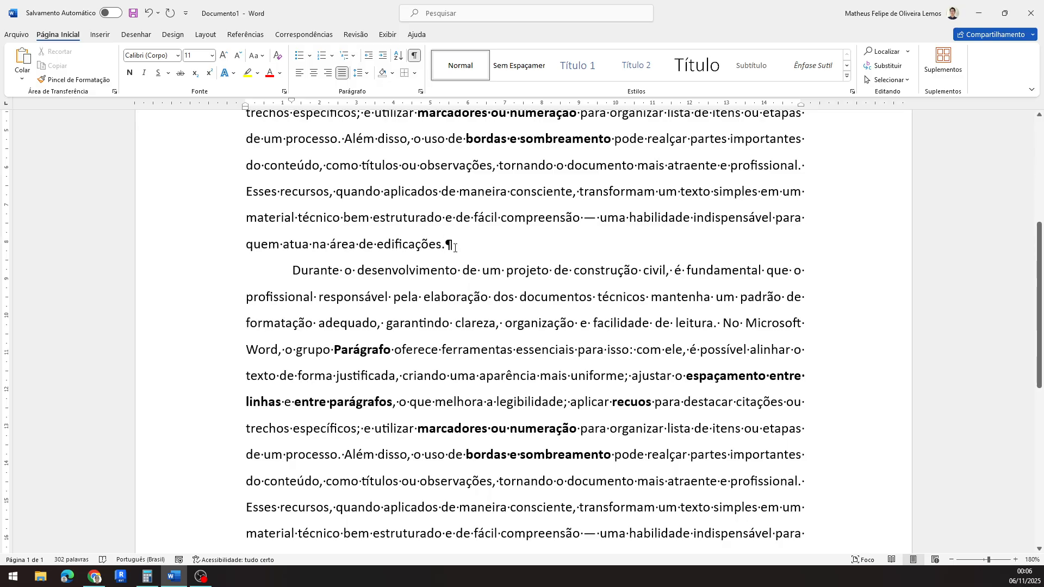
left_click(292, 271)
key("Return")
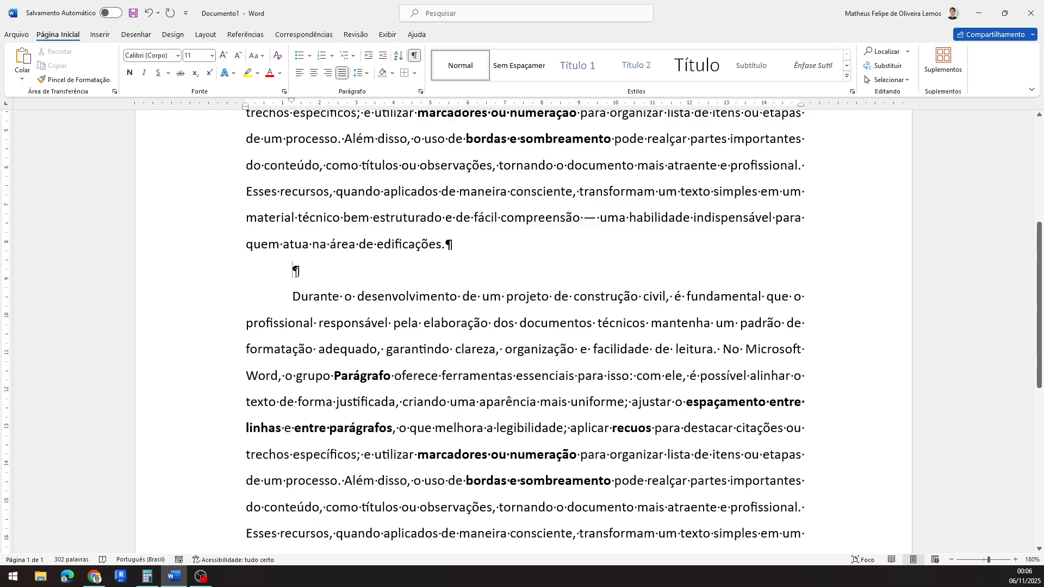
Step: Add two more empty paragraphs between the text paragraphs and toggle the formatting marks off and back on
key("Return")
key("Return")
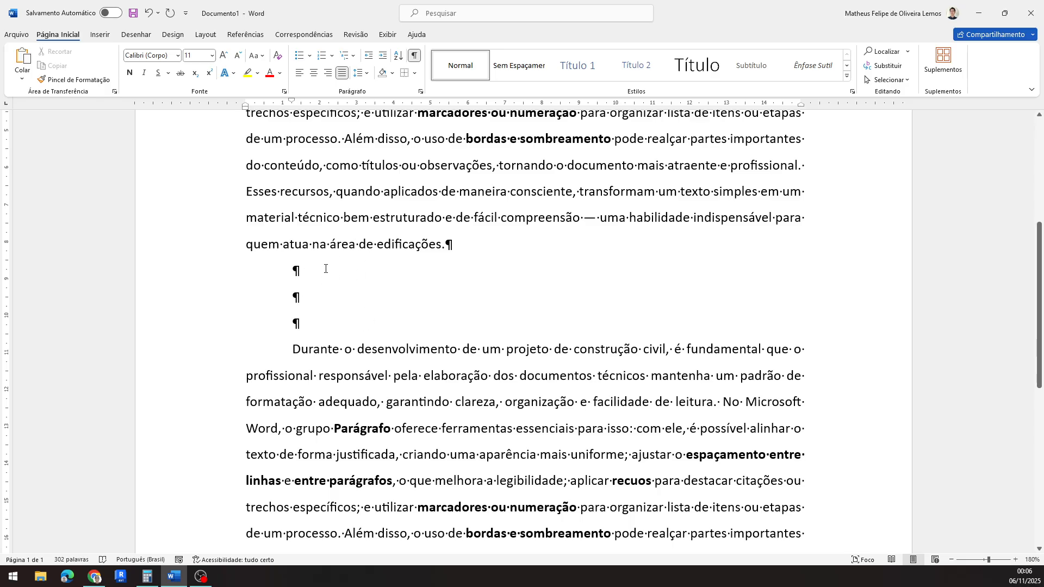
left_click(414, 56)
left_click(414, 56)
scroll(298, 277, "up", 3)
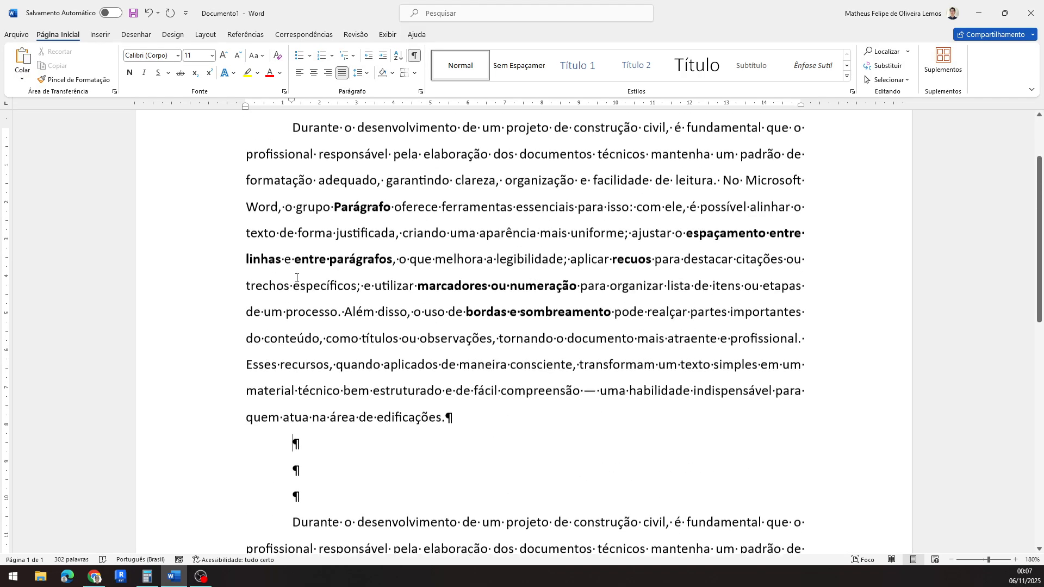
scroll(439, 336, "down", 3)
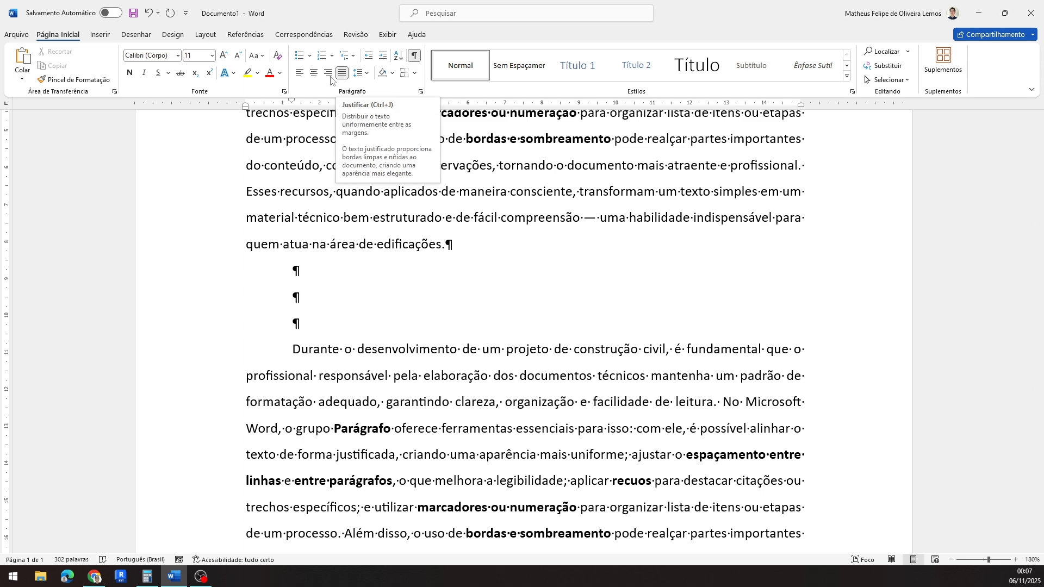
Step: Try centered and left alignment on the first empty paragraph, and return it to justified
left_click(314, 73)
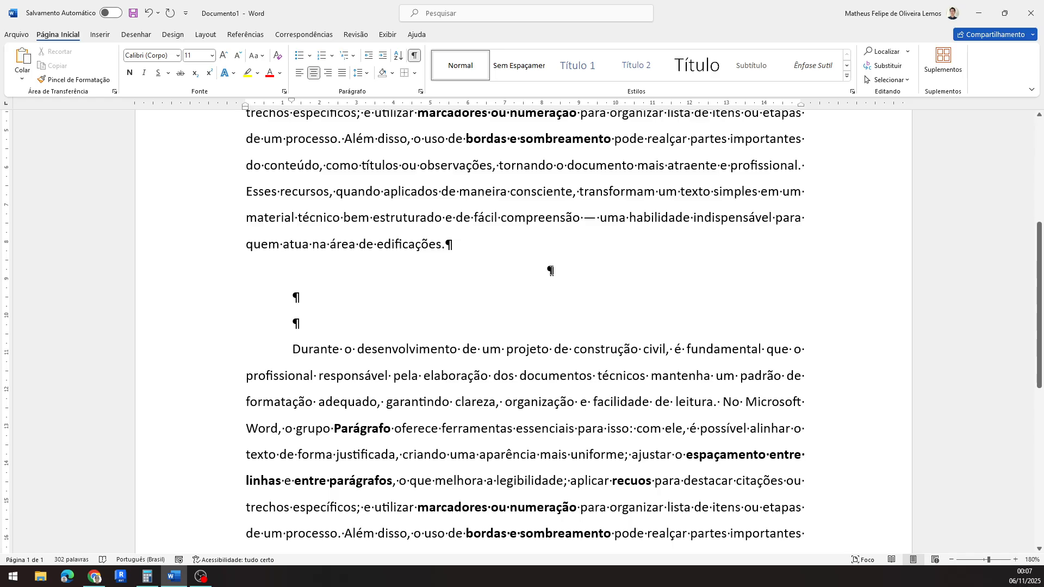
left_click(300, 72)
key("ctrl+j")
Step: Delete the empty paragraphs between the two text paragraphs and hide the formatting marks
key("BackSpace")
key("BackSpace")
key("BackSpace")
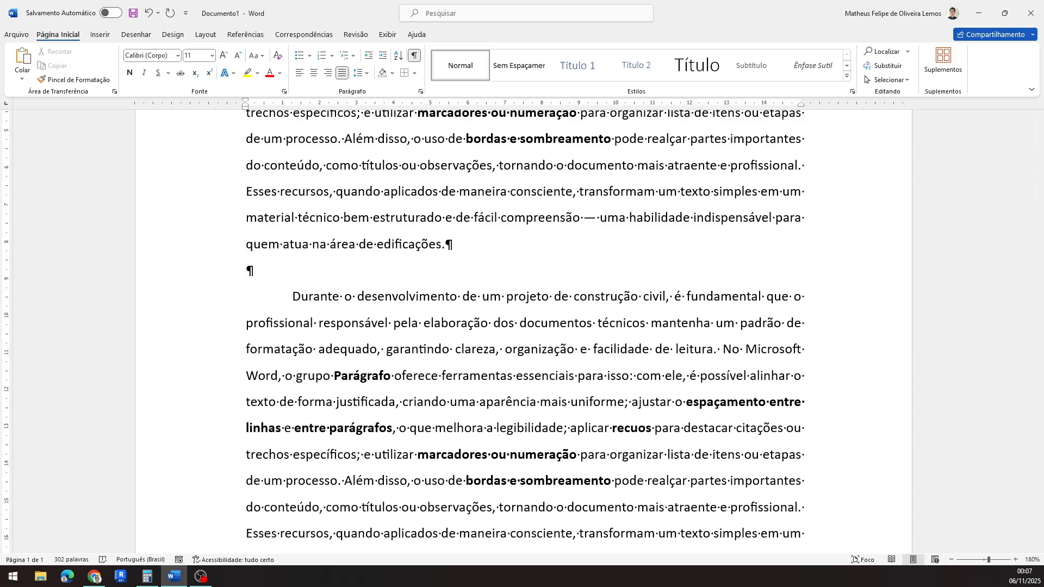
key("BackSpace")
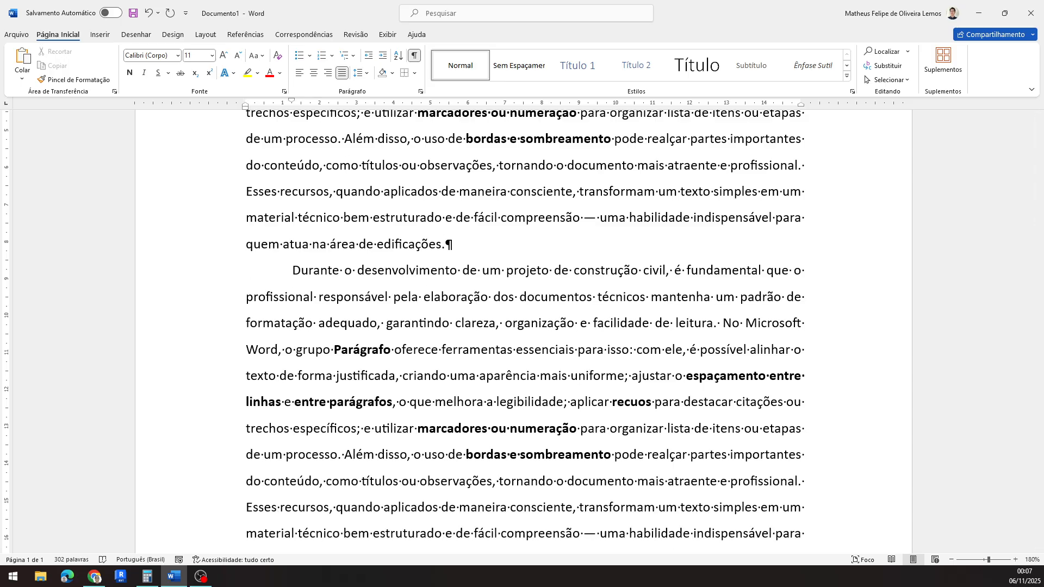
scroll(489, 272, "up", 3)
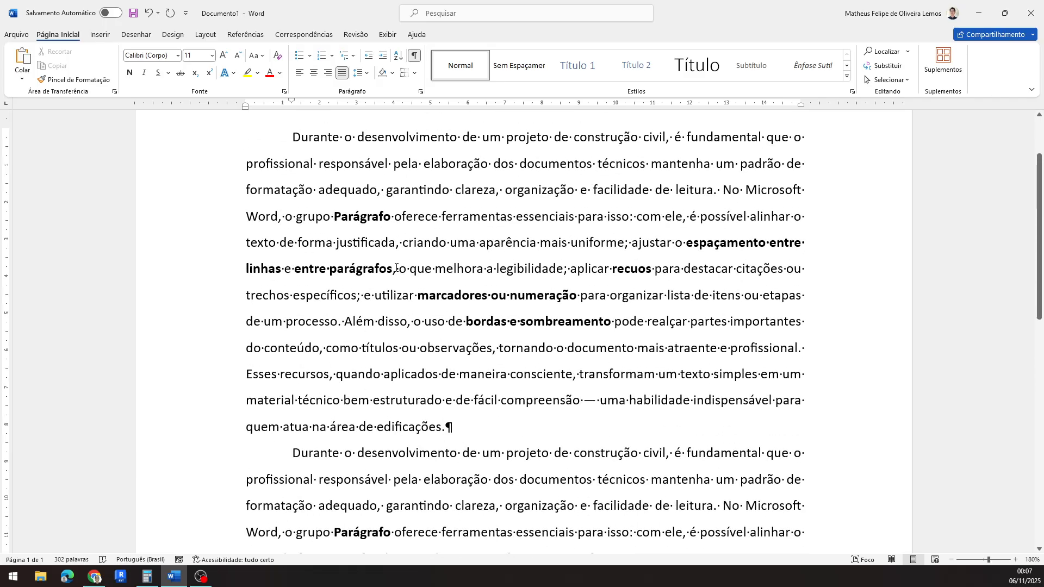
left_click(415, 56)
Step: Select both text paragraphs and apply square bullets to them
left_click_drag(293, 140, 443, 401)
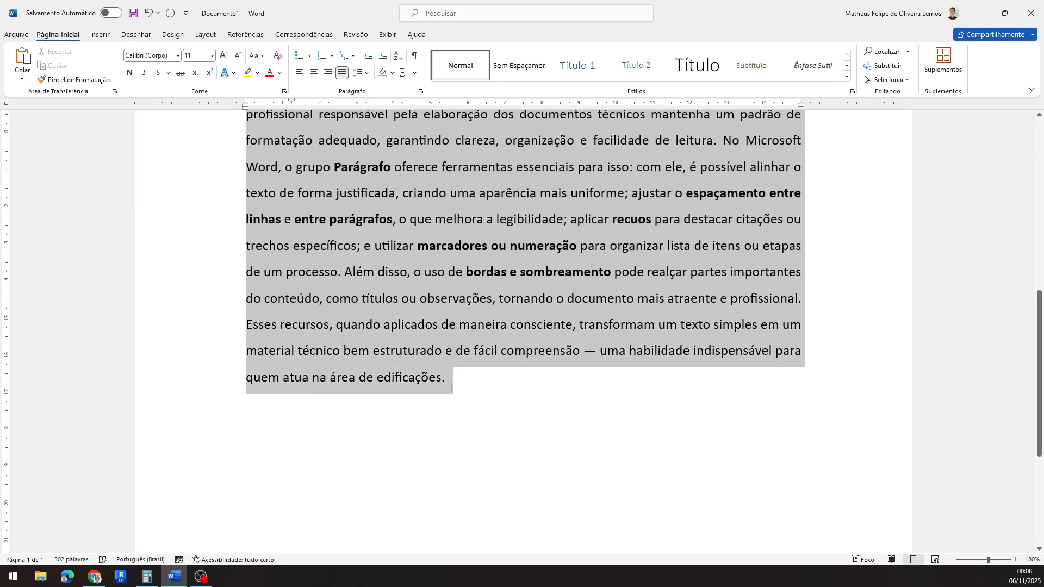
scroll(360, 309, "up", 5)
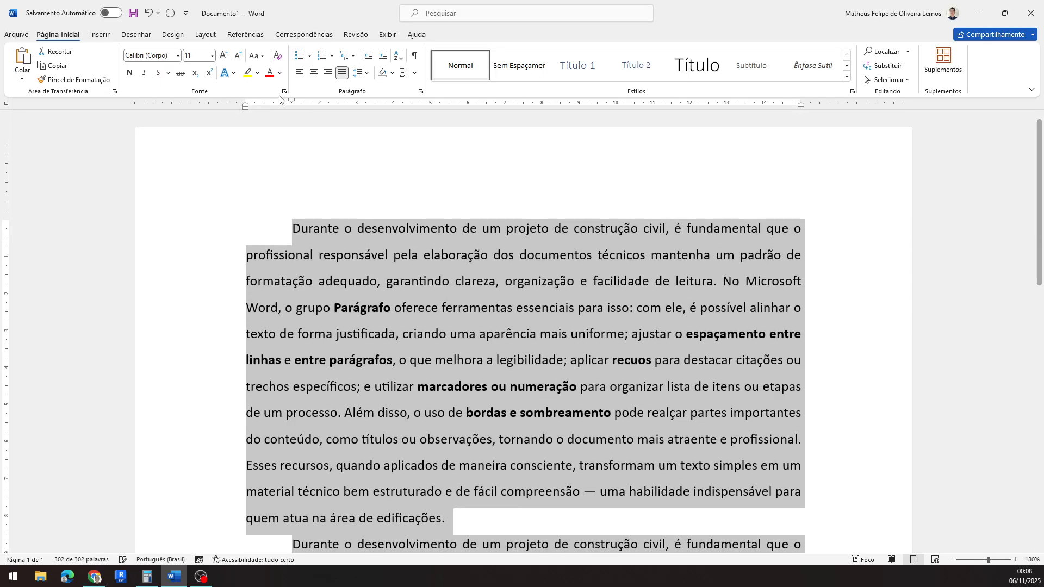
left_click(300, 56)
scroll(390, 281, "down", 7)
scroll(386, 275, "up", 7)
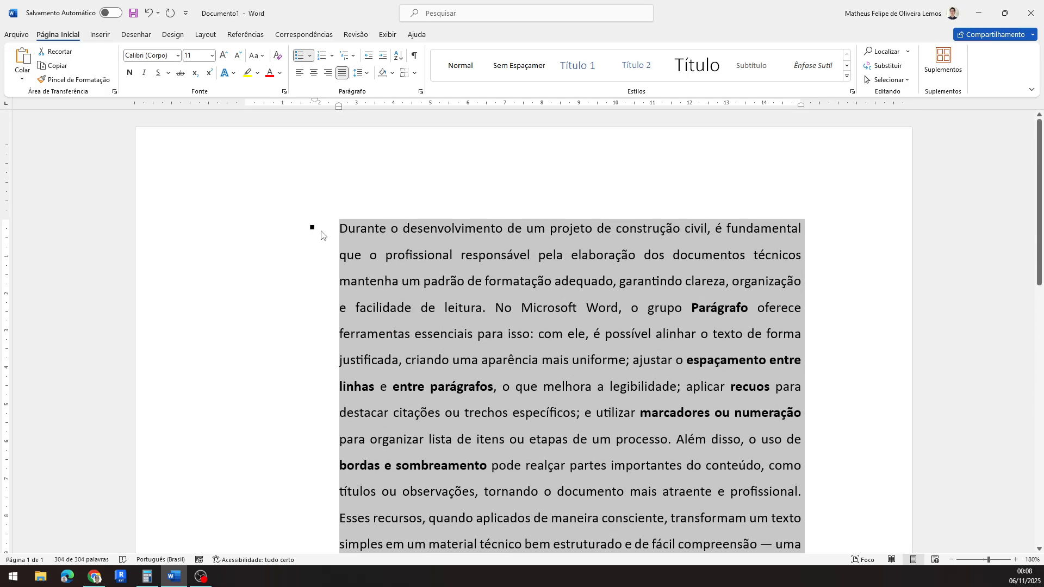
Step: Try the arrow, filled round and hollow circle bullets on both paragraphs
left_click(310, 56)
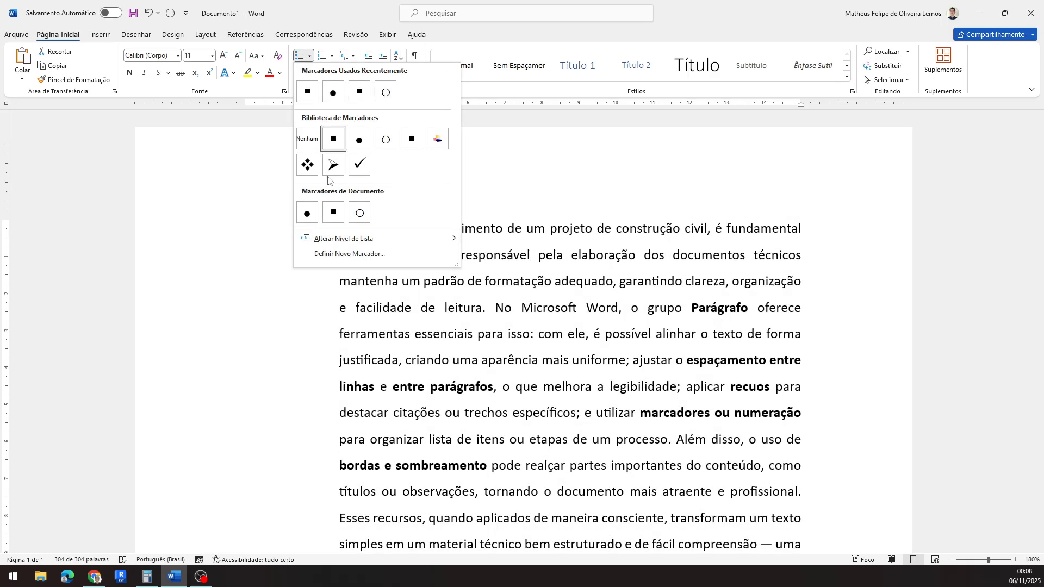
left_click(334, 165)
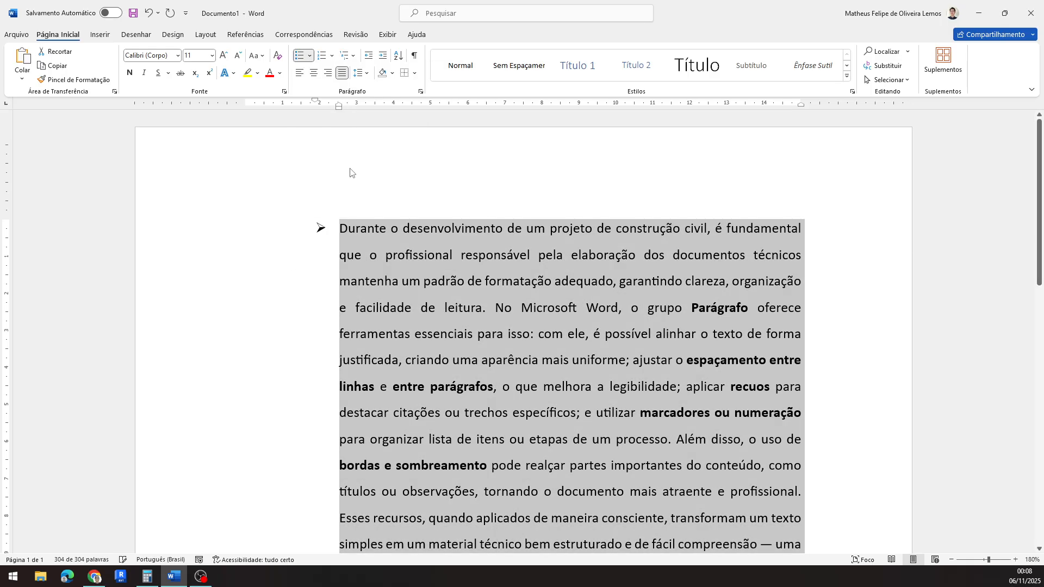
left_click(309, 56)
left_click(359, 139)
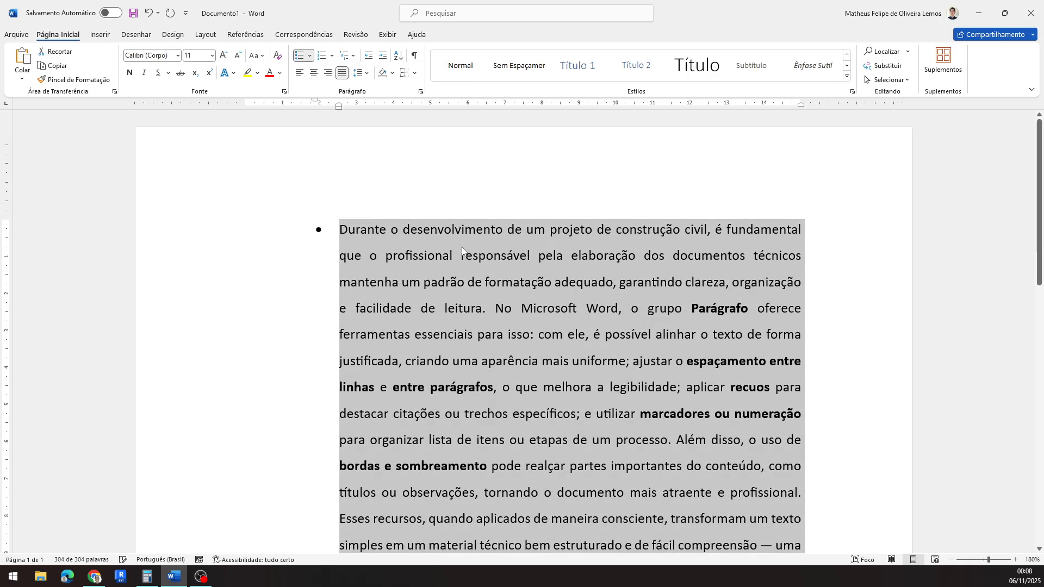
scroll(353, 222, "down", 1)
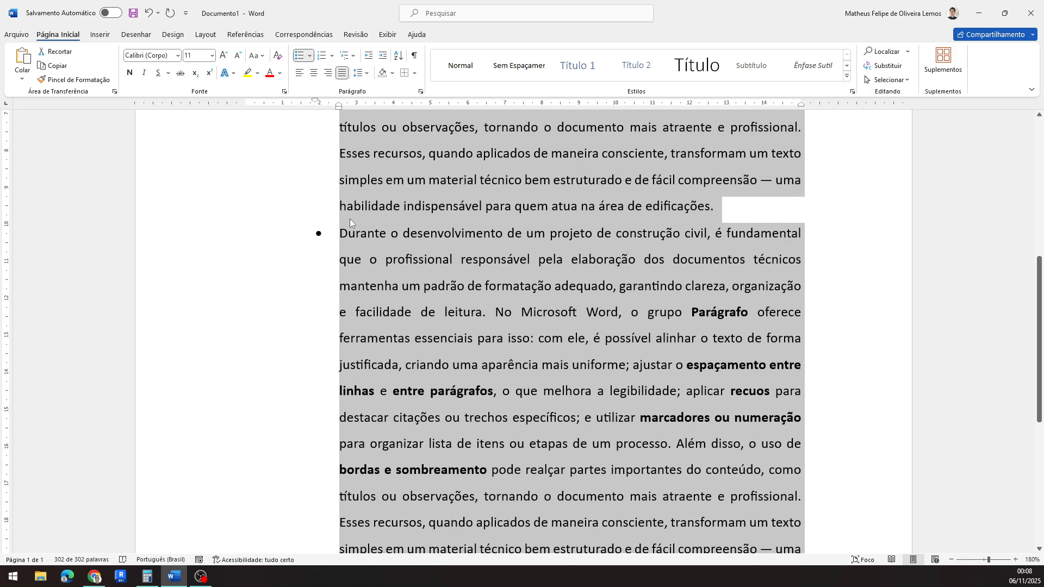
scroll(353, 221, "up", 1)
left_click(309, 56)
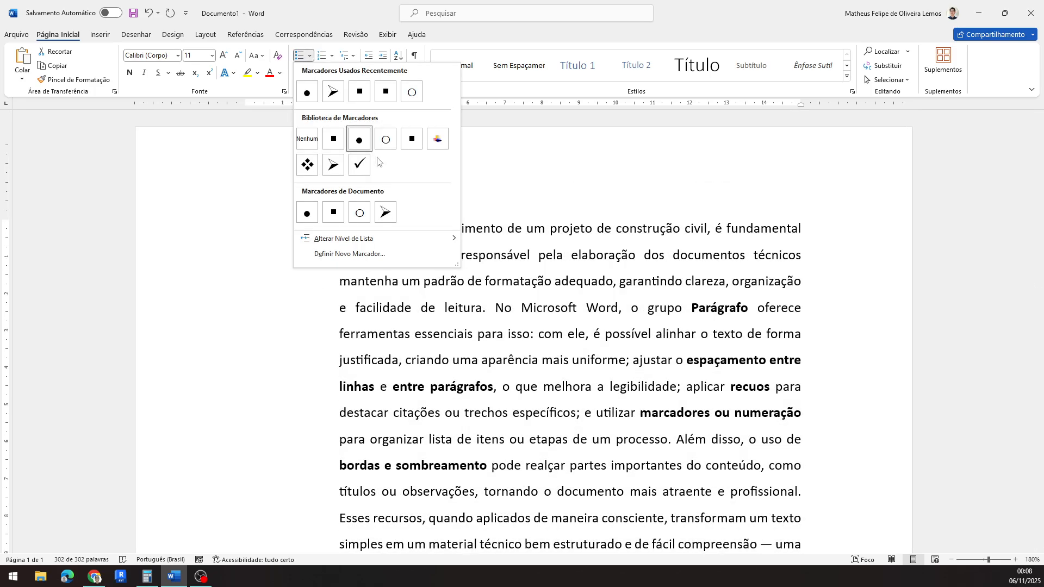
left_click(384, 145)
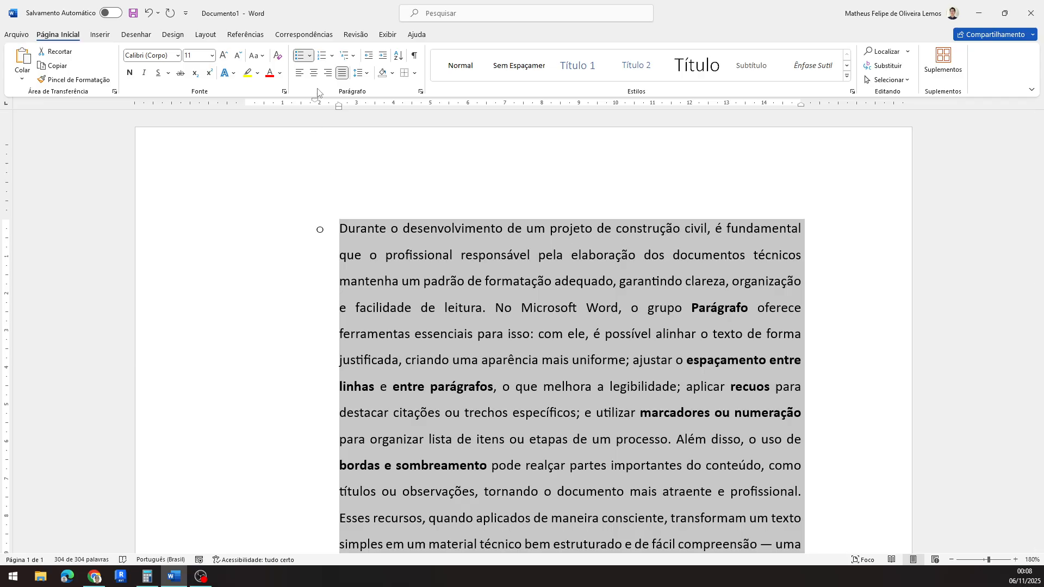
Step: View the options for defining a new bullet without changing them, and remove the bullets from both paragraphs
left_click(309, 56)
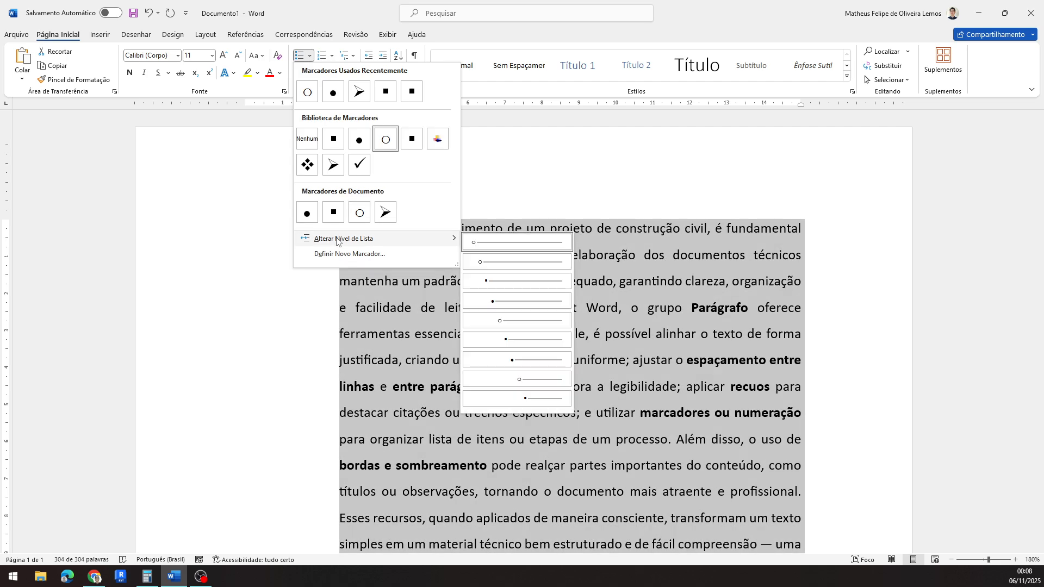
left_click(342, 253)
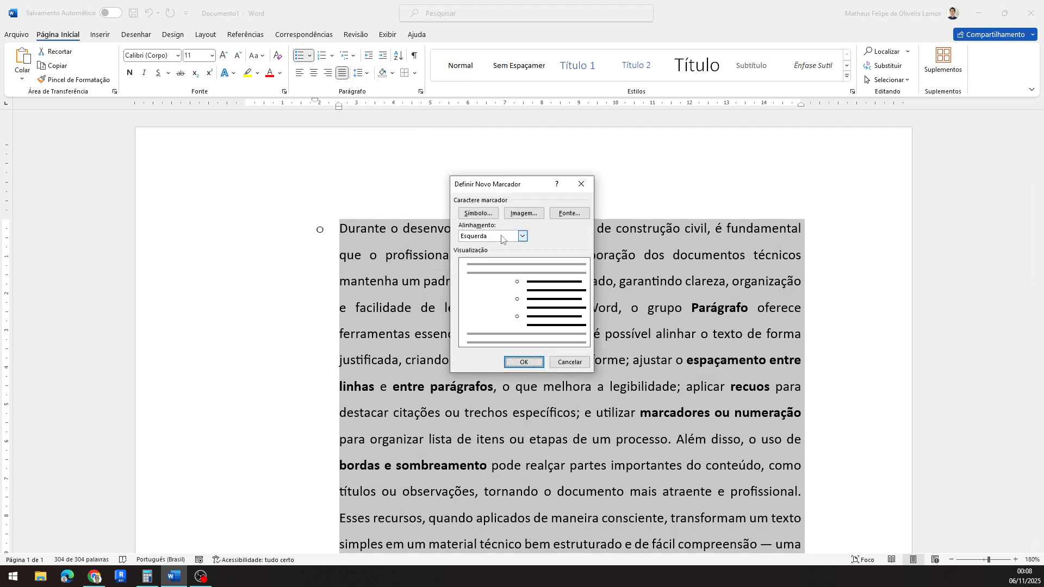
left_click(579, 186)
left_click(299, 55)
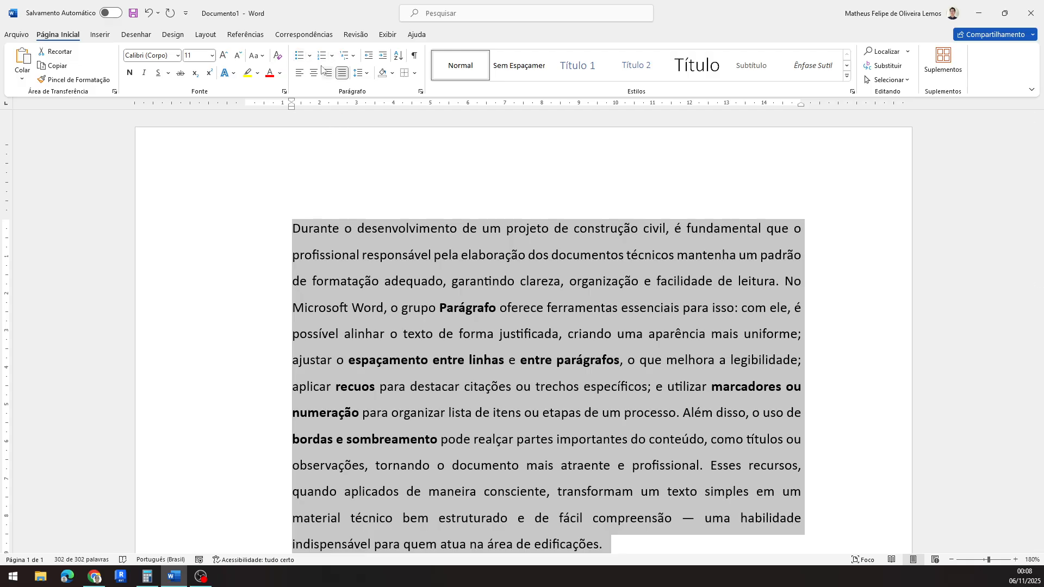
Step: Number both paragraphs with the a) b) c) format and switch the numbering to 1. 2. 3
left_click(319, 60)
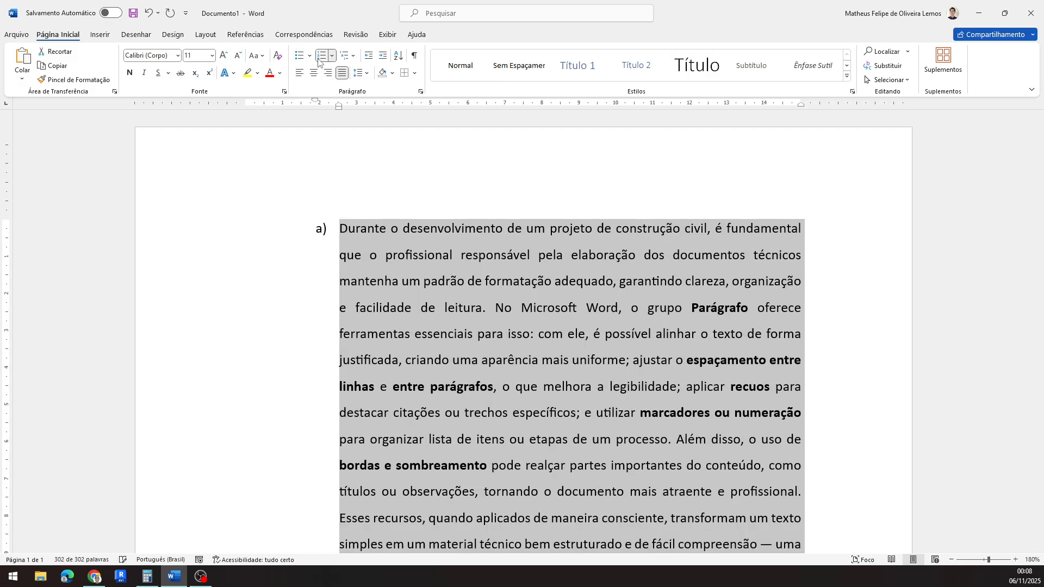
left_click(332, 56)
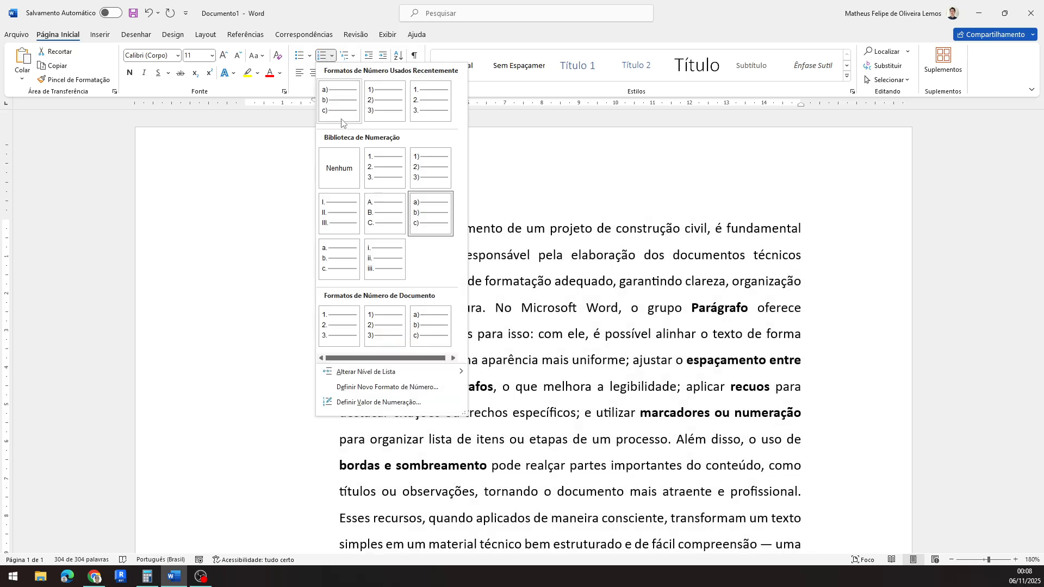
left_click(372, 172)
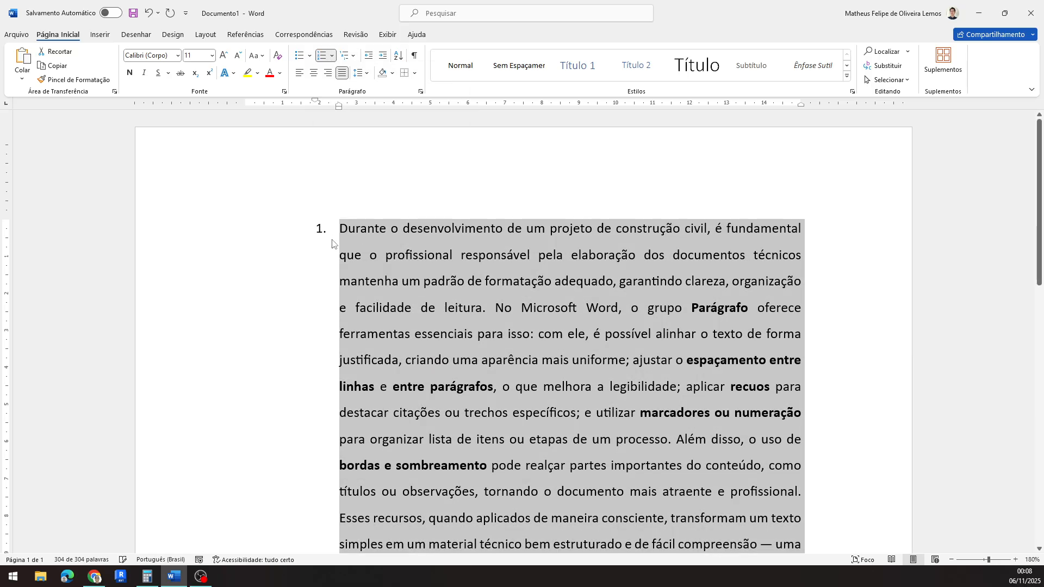
scroll(333, 244, "down", 6)
scroll(333, 239, "up", 5)
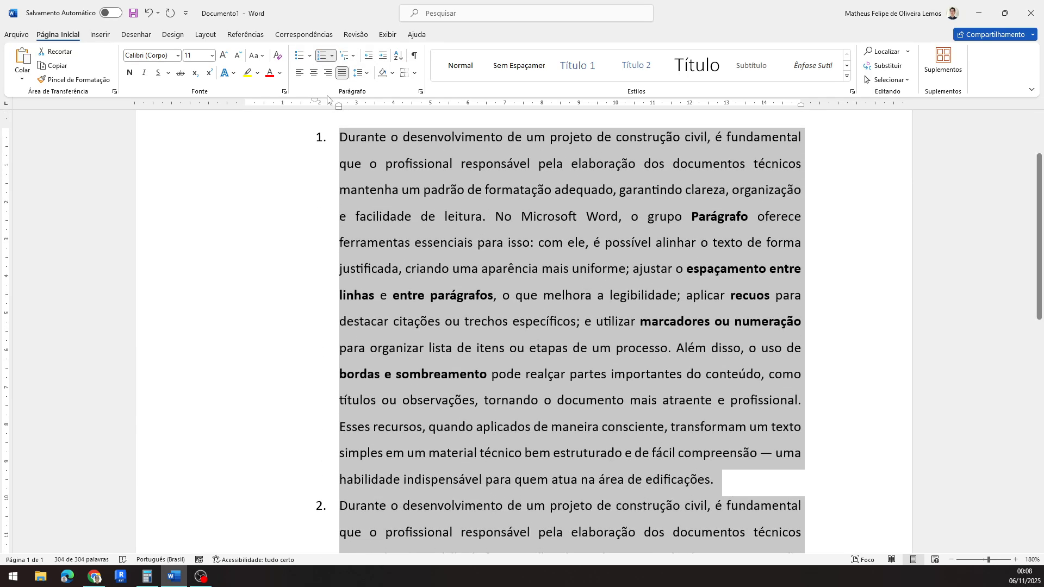
Step: Remove the numbering from both paragraphs and apply the a) b) c) format from the numbering library
left_click(328, 61)
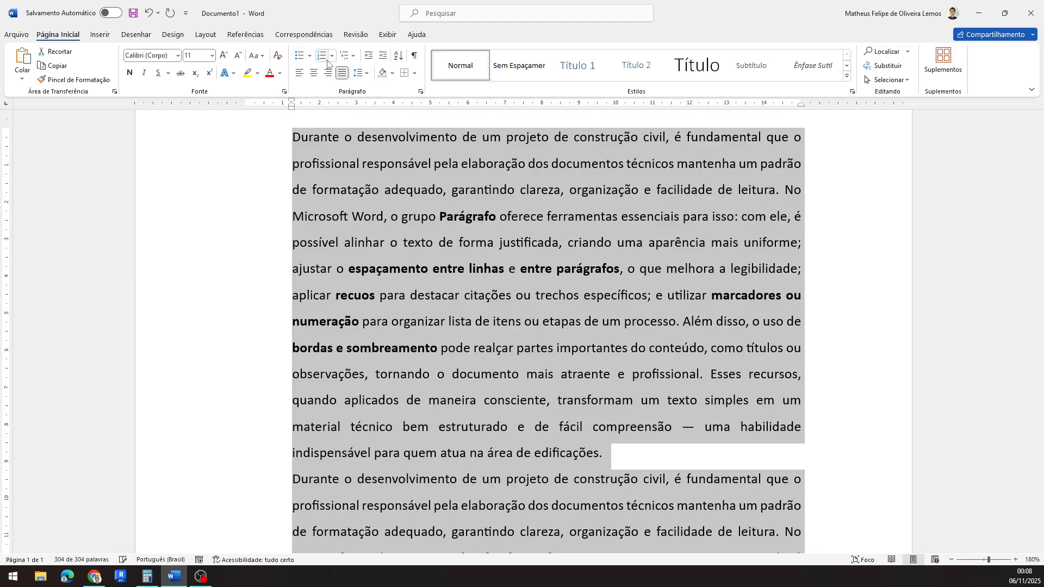
left_click(330, 59)
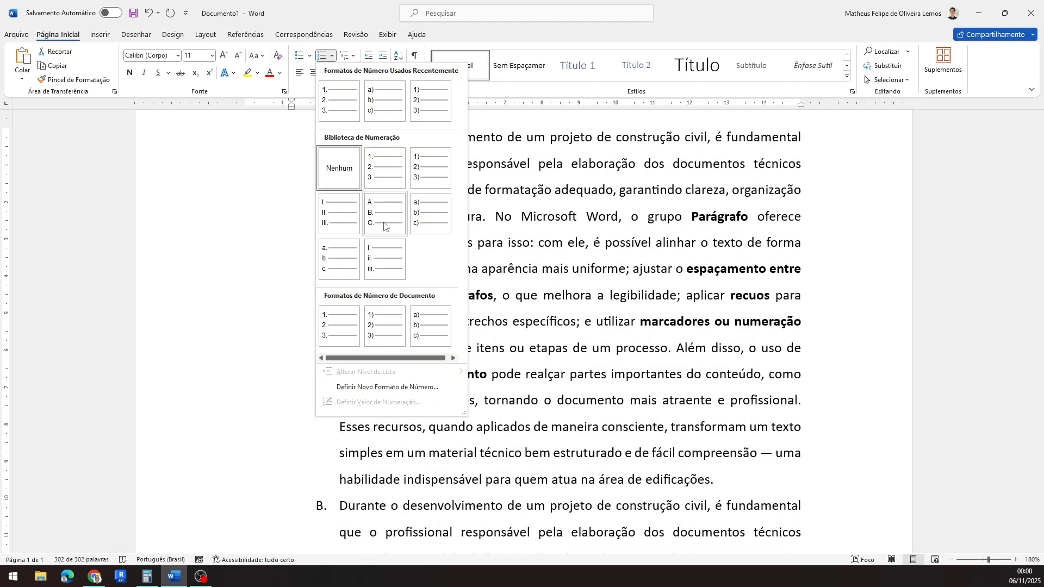
left_click(429, 215)
scroll(363, 200, "up", 1)
scroll(359, 209, "down", 4)
scroll(353, 223, "up", 3)
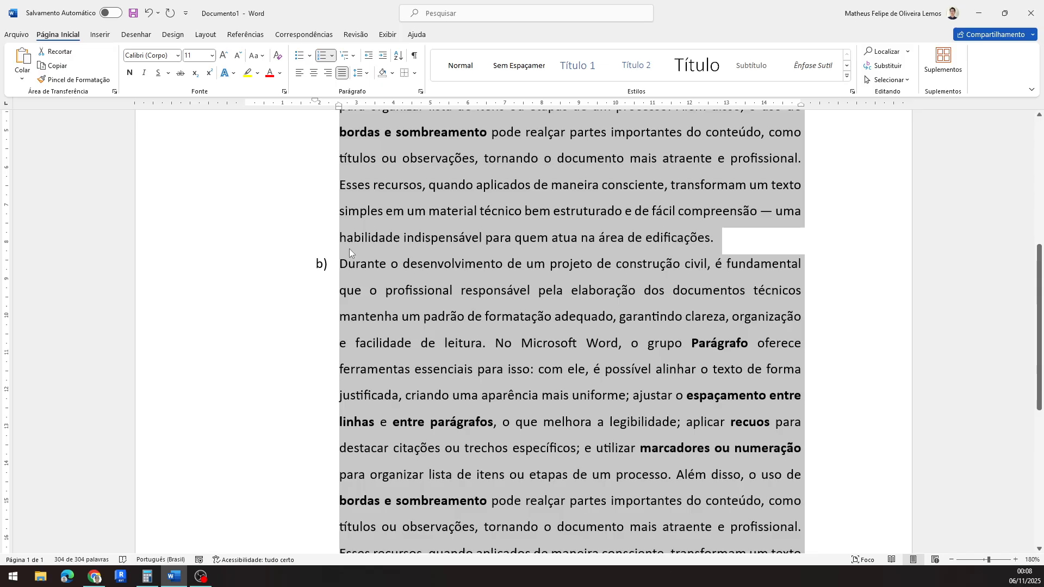
Step: Change the numbering of both paragraphs to i. ii. iii., and set it to Nenhum
left_click(332, 56)
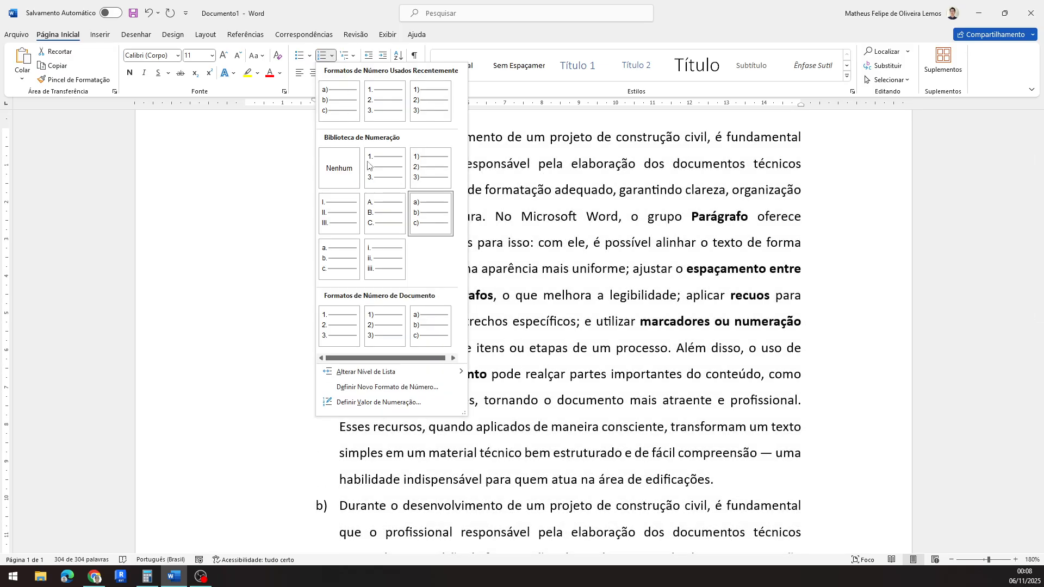
left_click(386, 260)
scroll(385, 259, "down", 7)
scroll(383, 257, "up", 3)
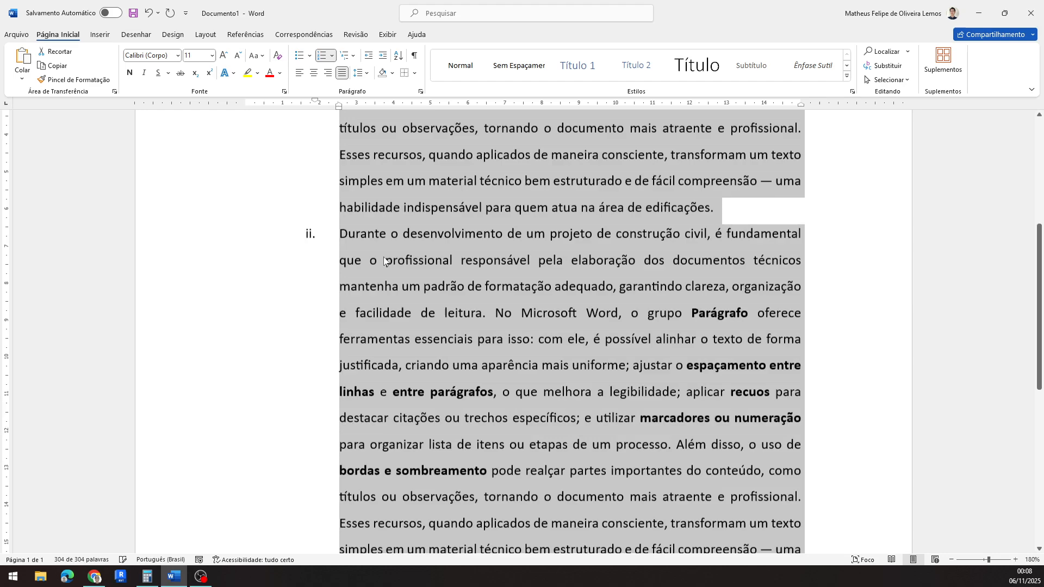
scroll(383, 256, "up", 5)
left_click(332, 56)
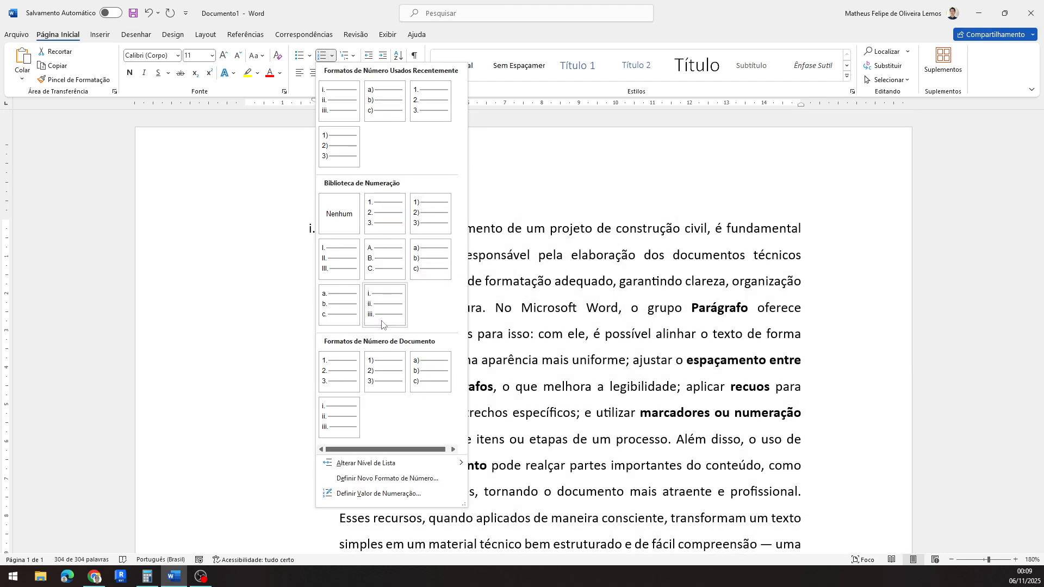
left_click(348, 217)
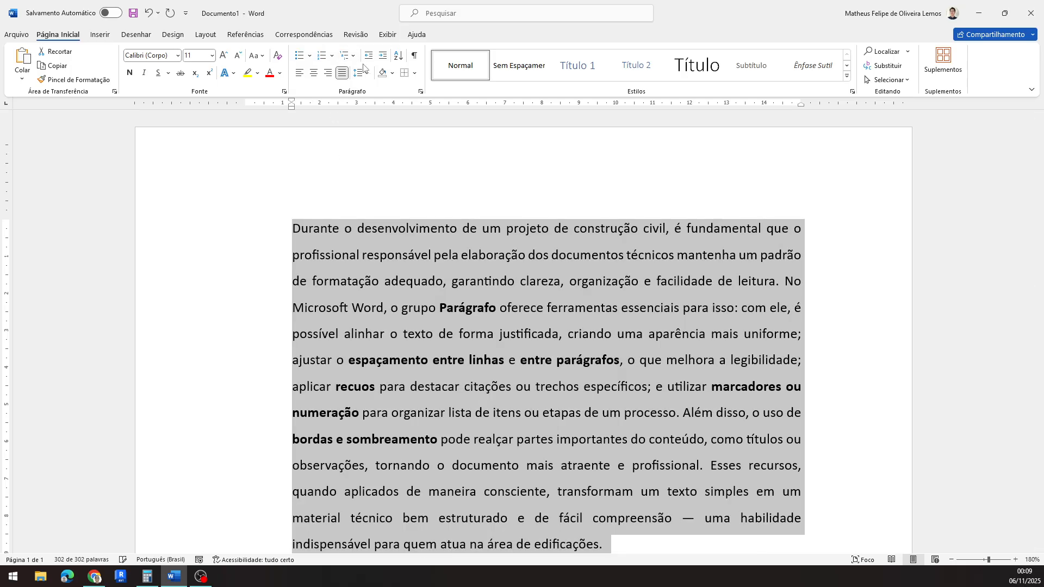
Step: Set the left indent of both paragraphs to 0 and their special indent to Primeira linha
mouse_move(291, 102)
left_mouse_down()
mouse_move(245, 103)
mouse_move(291, 103)
left_mouse_up()
scroll(406, 350, "down", 3)
scroll(406, 351, "down", 8)
left_click(547, 305)
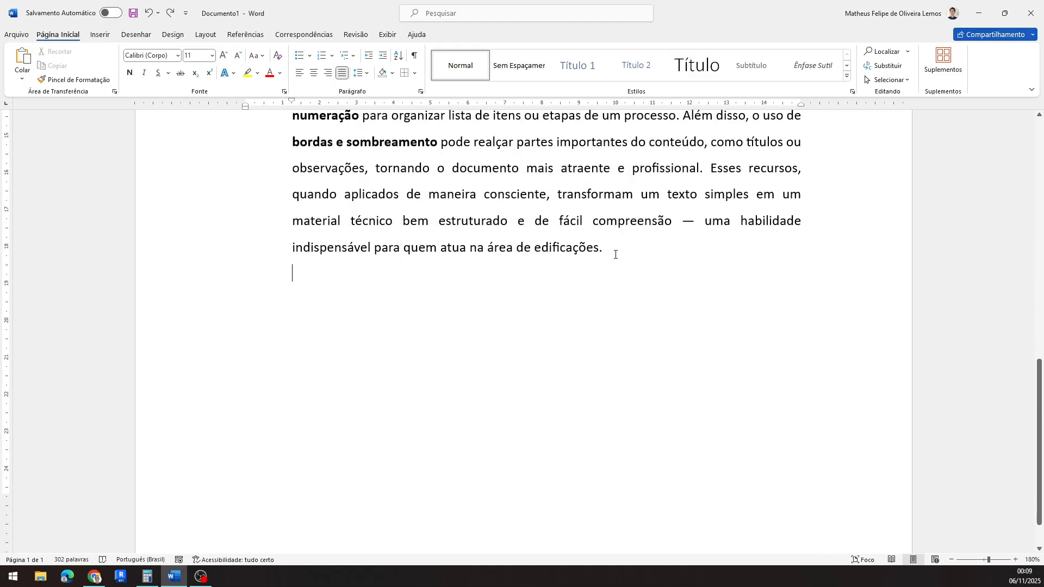
left_click_drag(613, 254, 415, 101)
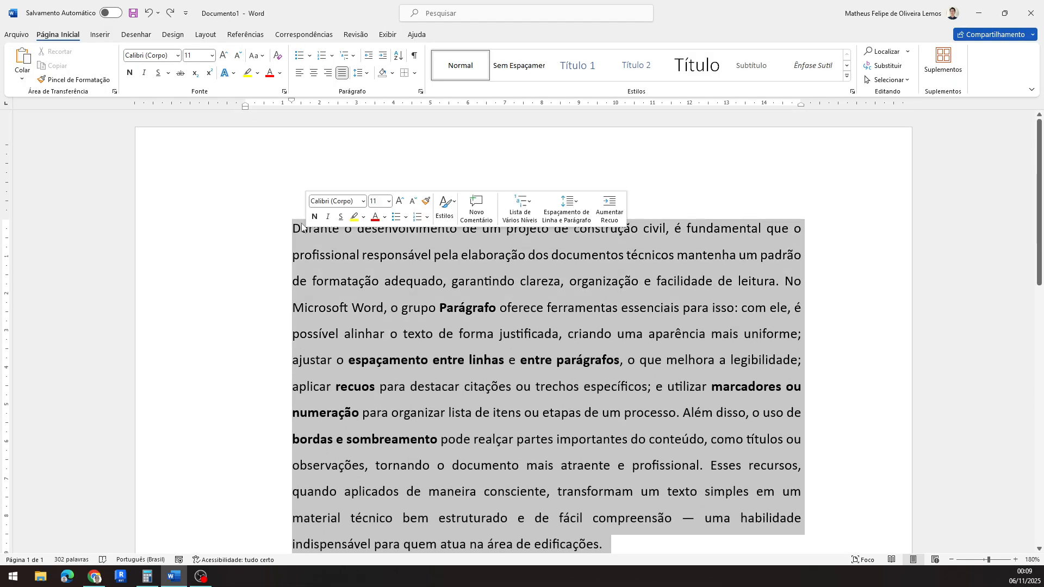
left_click(420, 91)
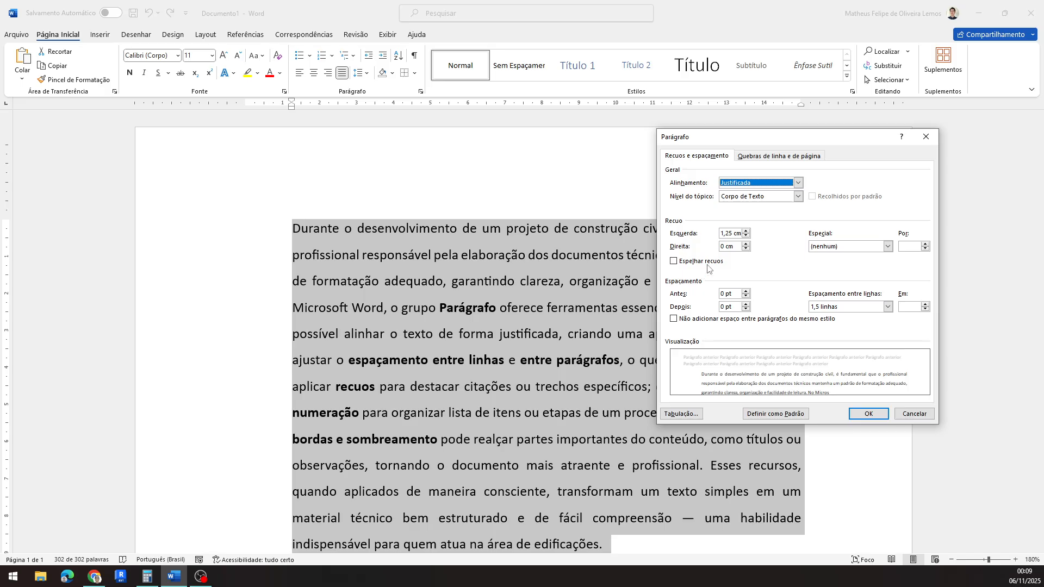
left_click(735, 235)
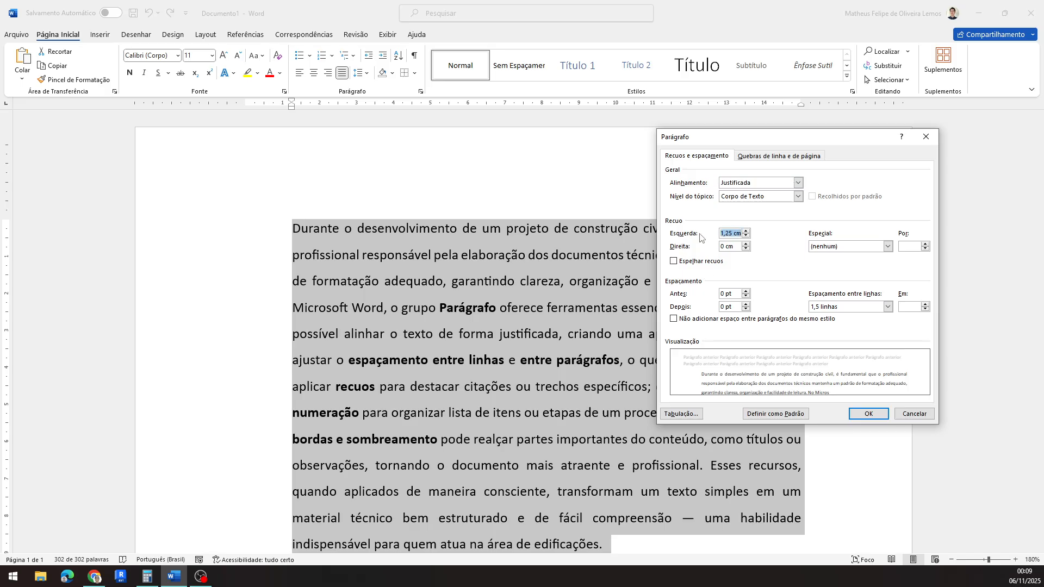
type("0")
left_click(888, 246)
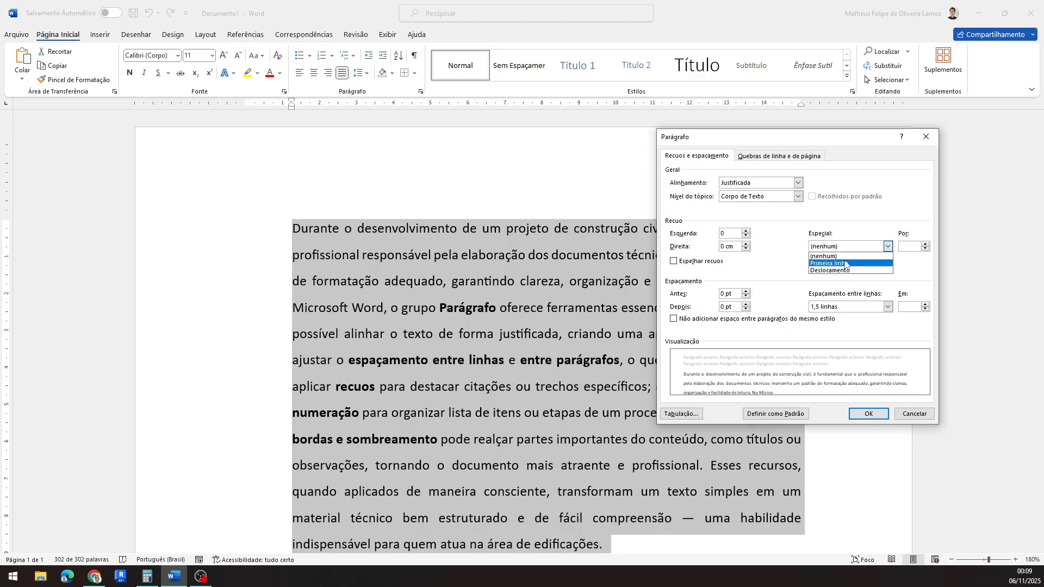
left_click(837, 264)
left_click(871, 417)
scroll(392, 421, "down", 5)
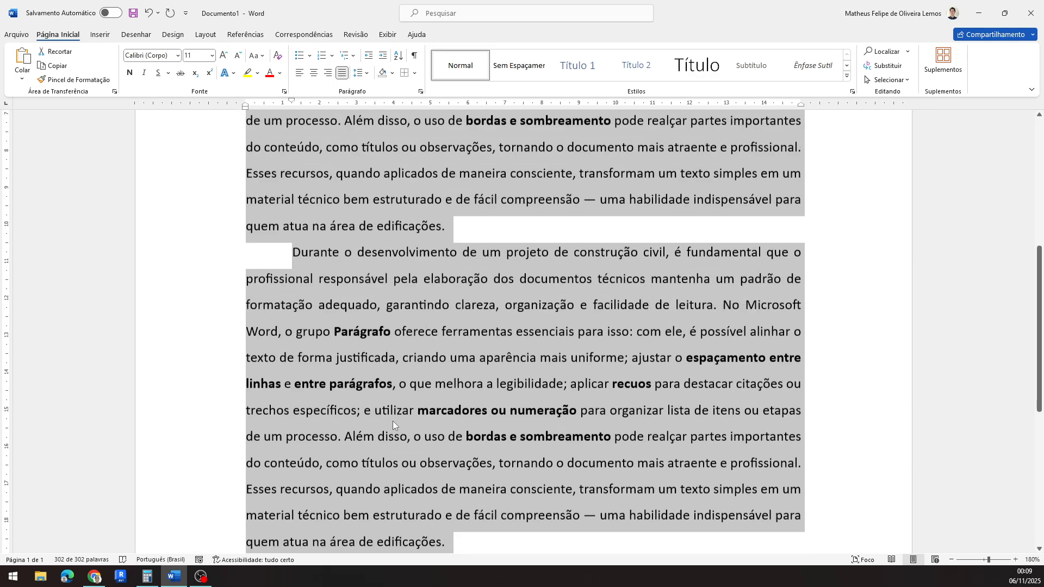
left_click(393, 418)
scroll(394, 412, "up", 5)
scroll(394, 412, "up", 1)
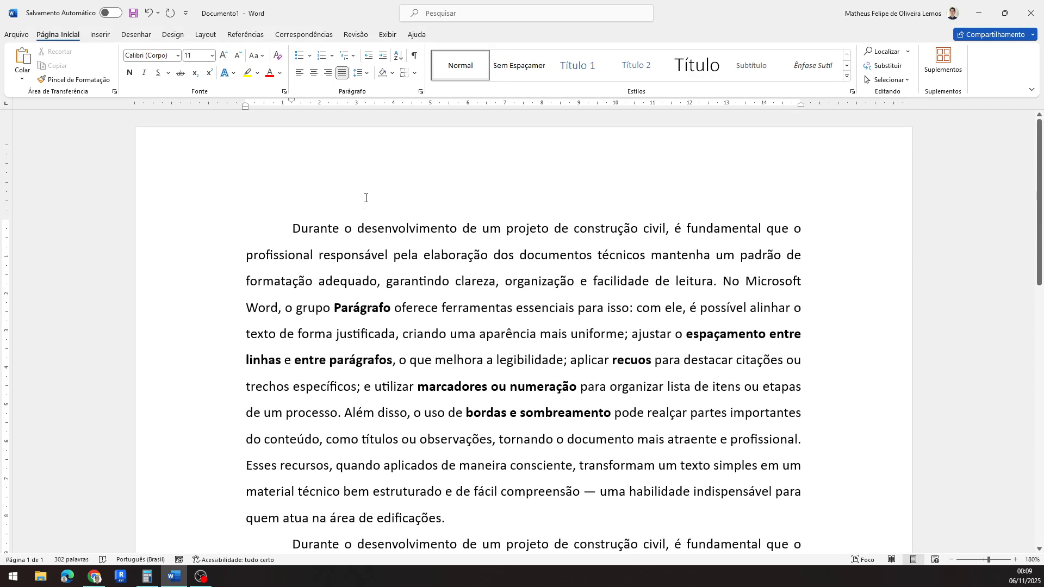
Step: Delete both sample paragraphs to leave the document empty
scroll(342, 307, "down", 5)
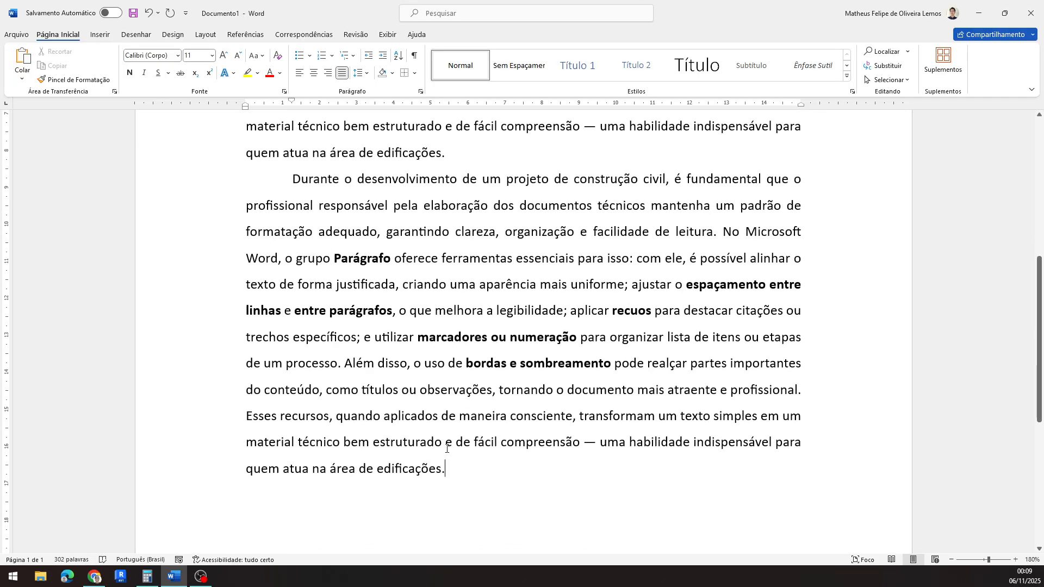
left_click_drag(446, 469, 278, 231)
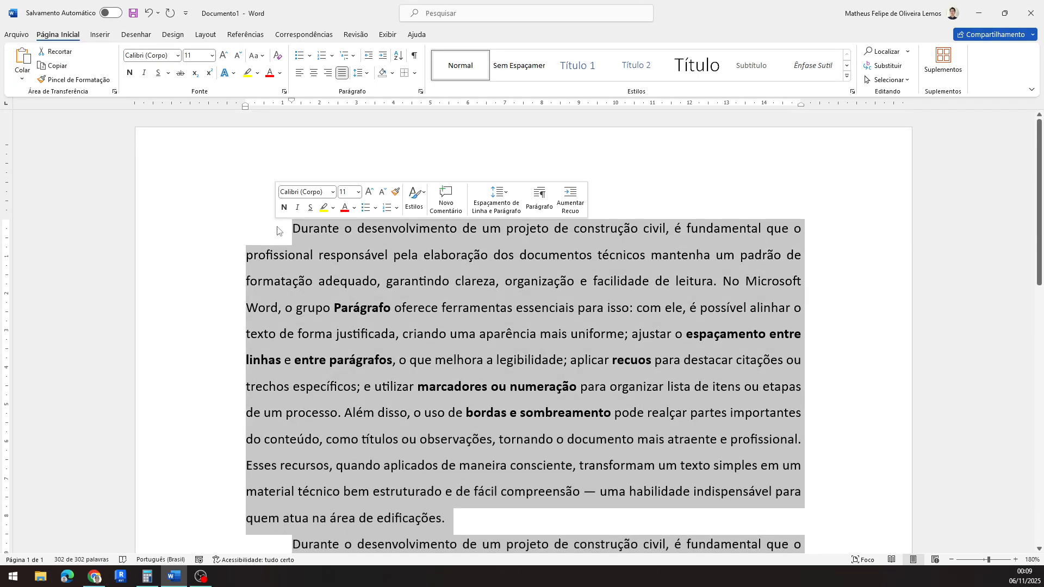
key("Delete")
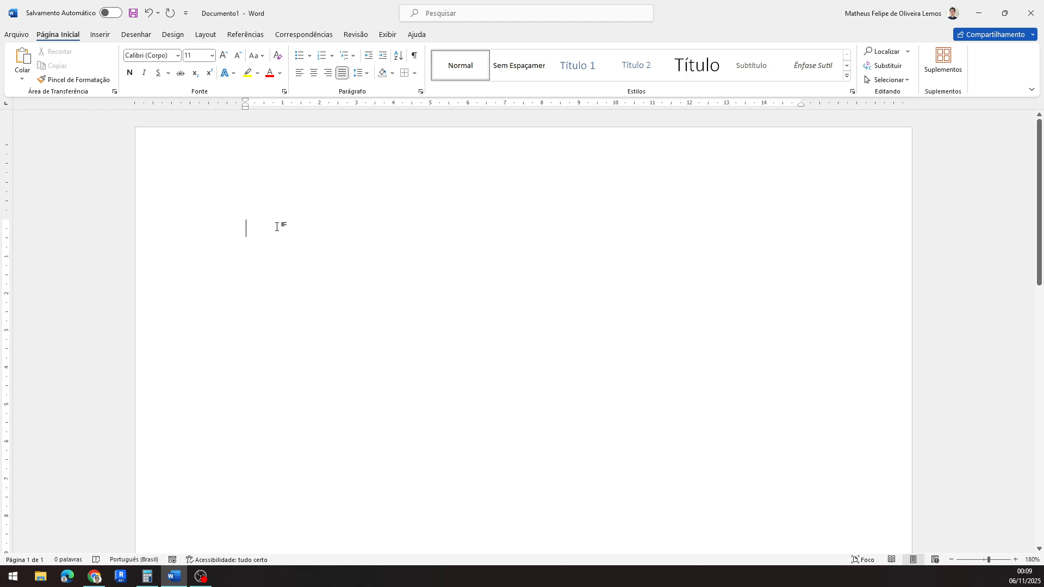
Step: Write a list of five first names in non-alphabetical order, one per line
type("M")
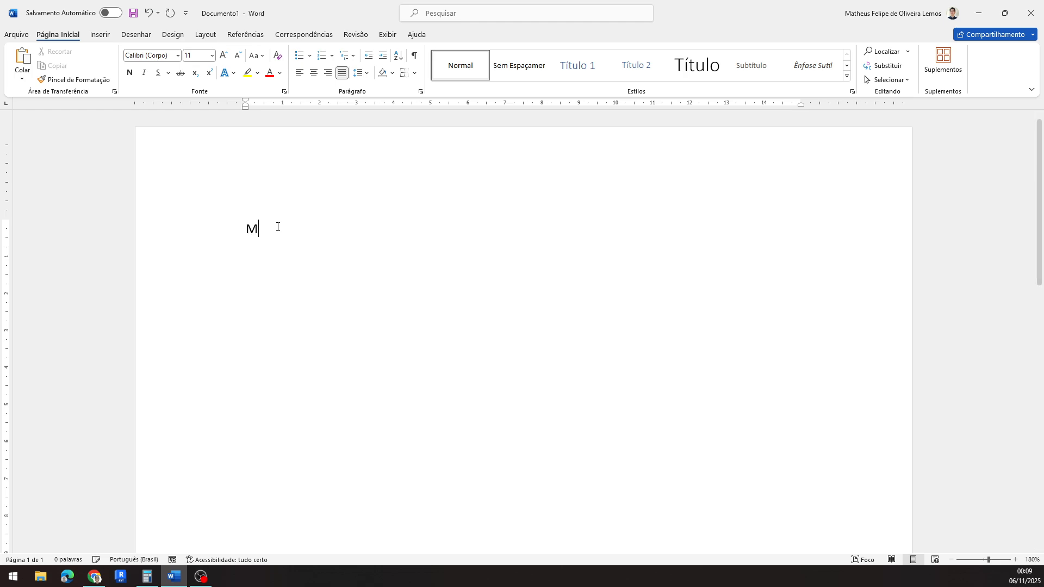
key("BackSpace")
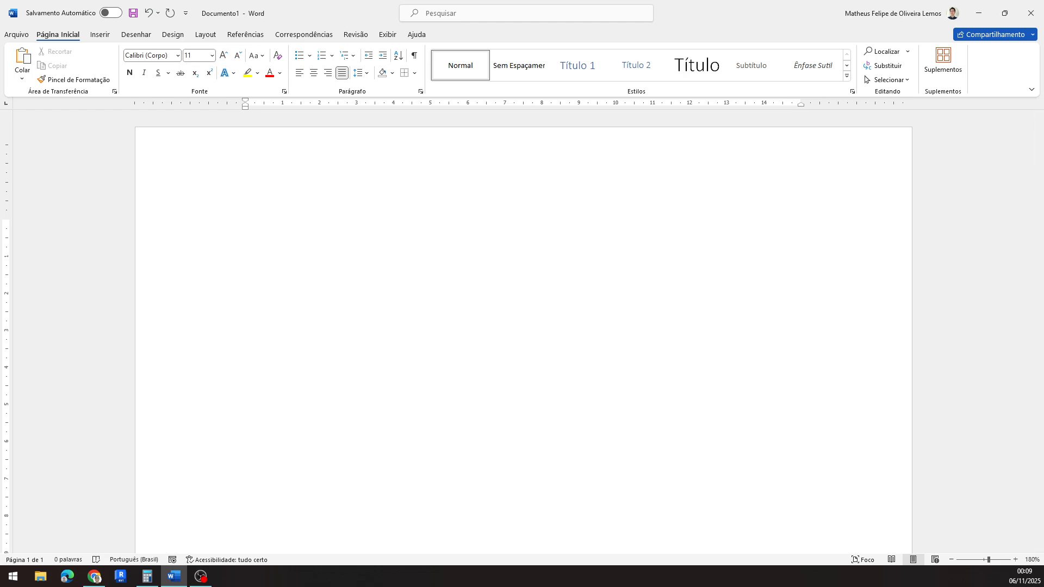
type("Gabriel")
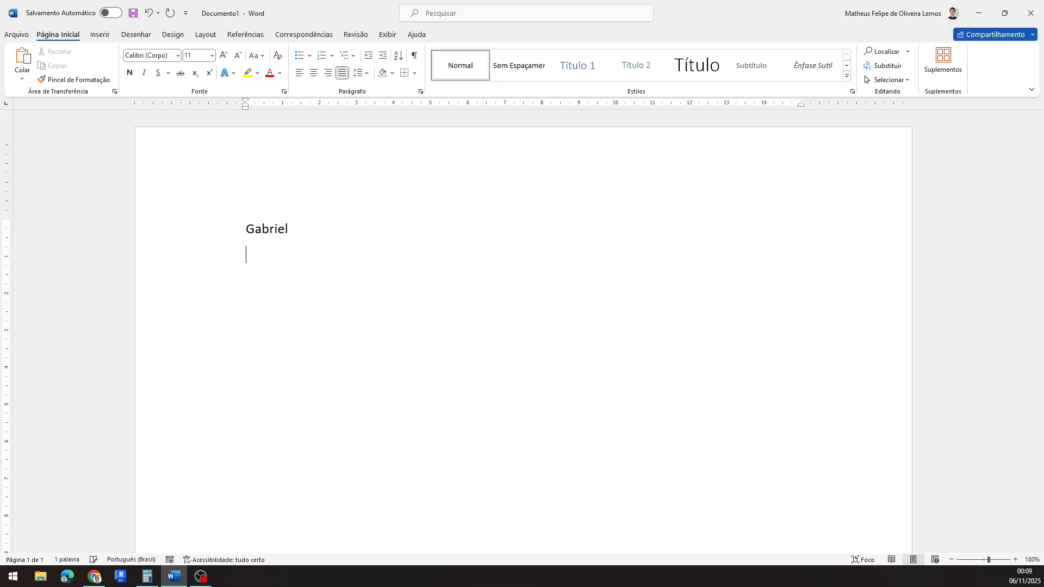
key("Return")
type("Matheus ")
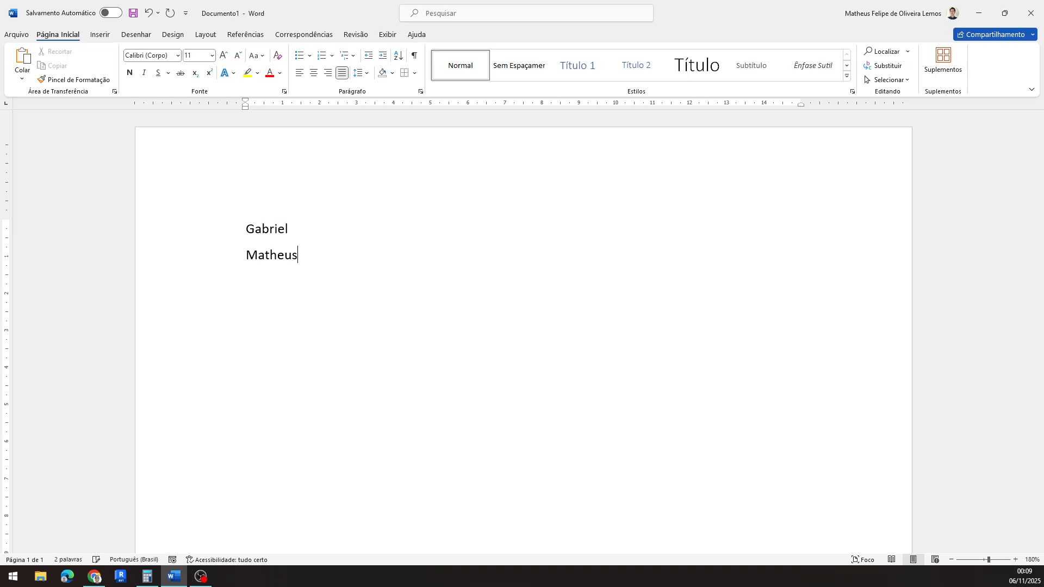
type("João He")
type("nrique")
key("Return")
type("Ana")
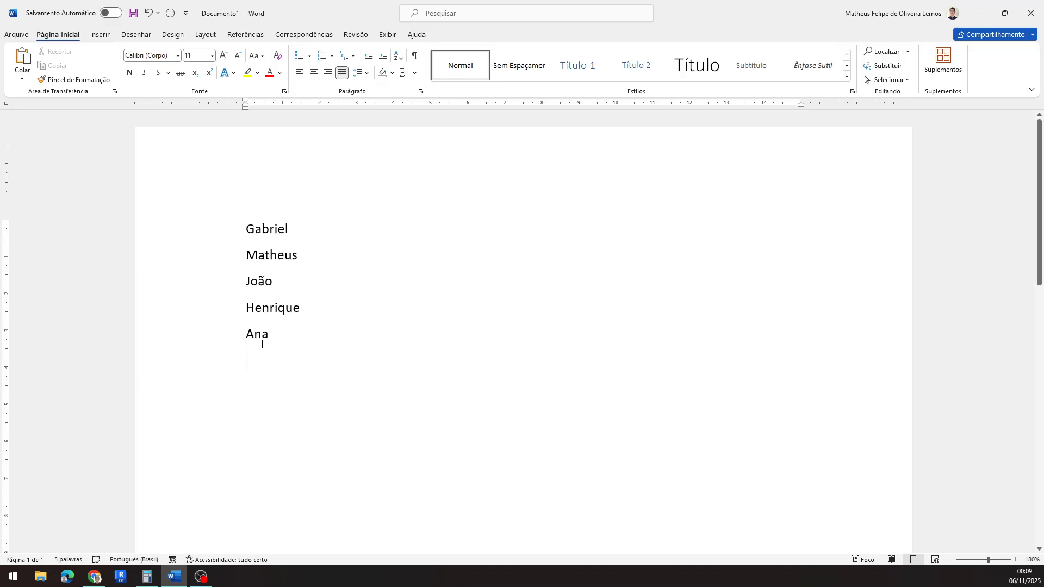
Step: Sort the list of names by Parágrafos as Texto in Crescente order
left_click_drag(275, 340, 231, 216)
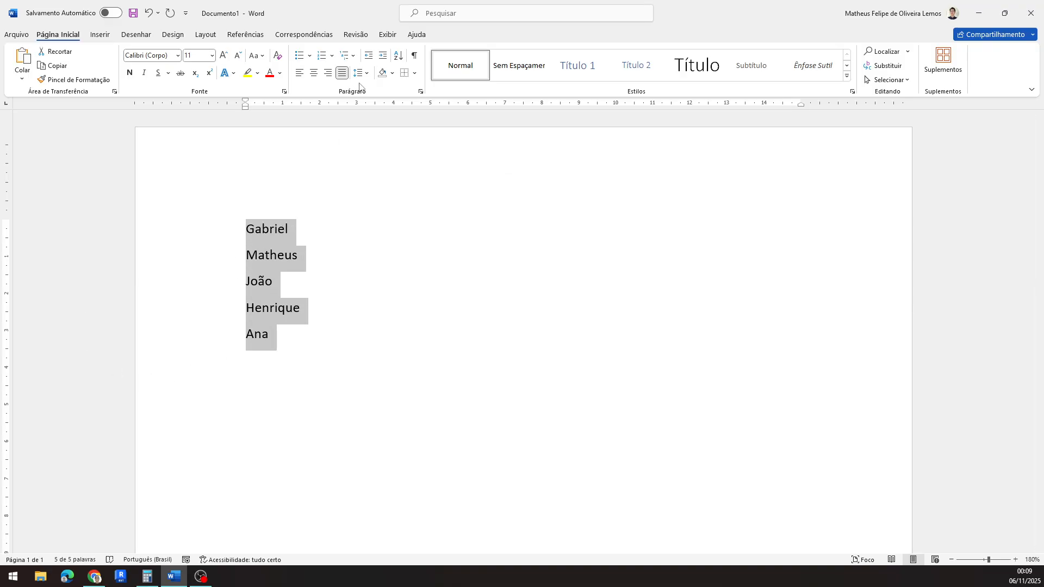
left_click(398, 56)
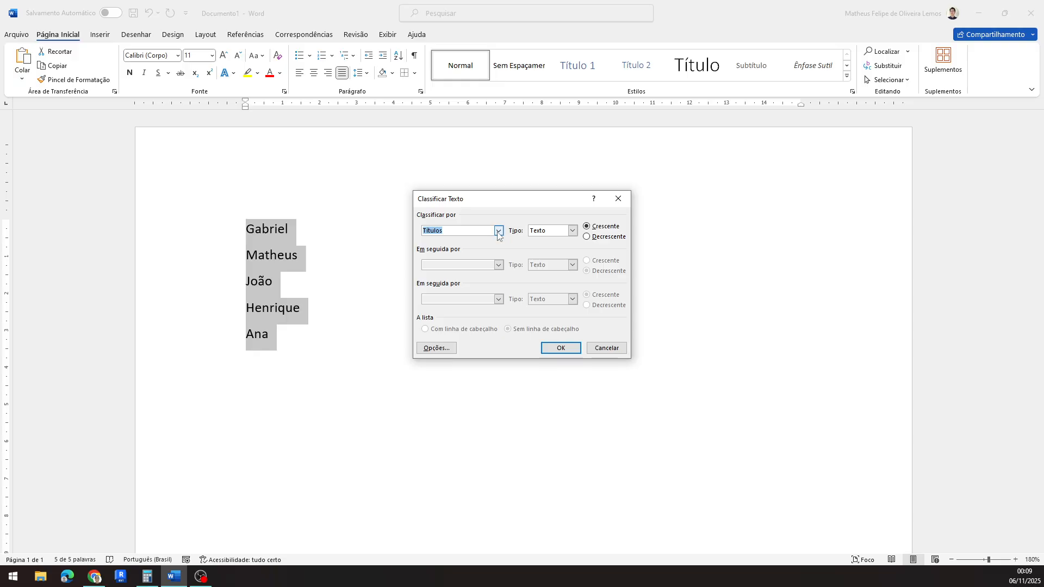
left_click(498, 231)
left_click(488, 240)
left_click(573, 231)
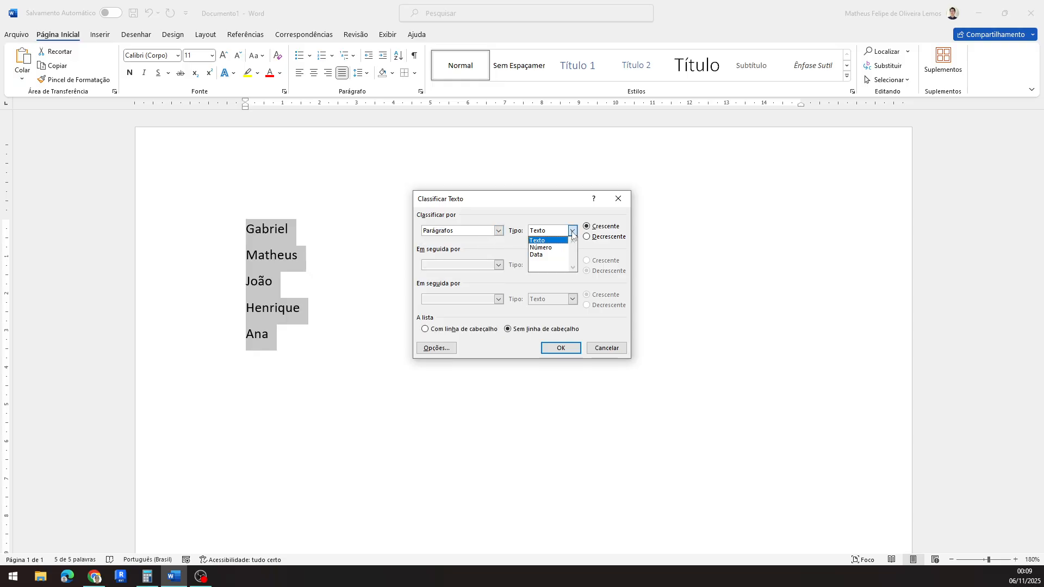
left_click(565, 240)
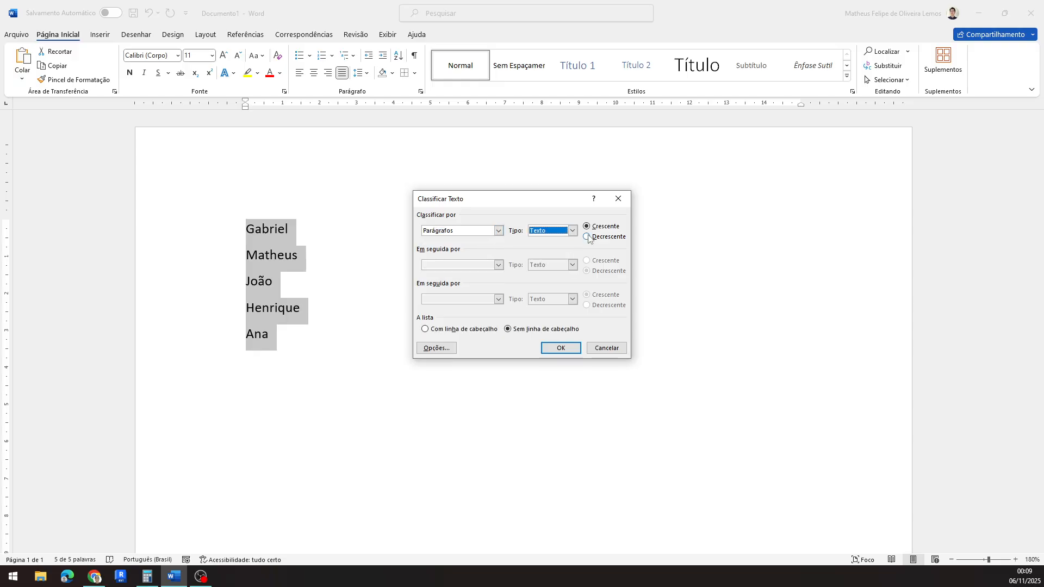
left_click(560, 347)
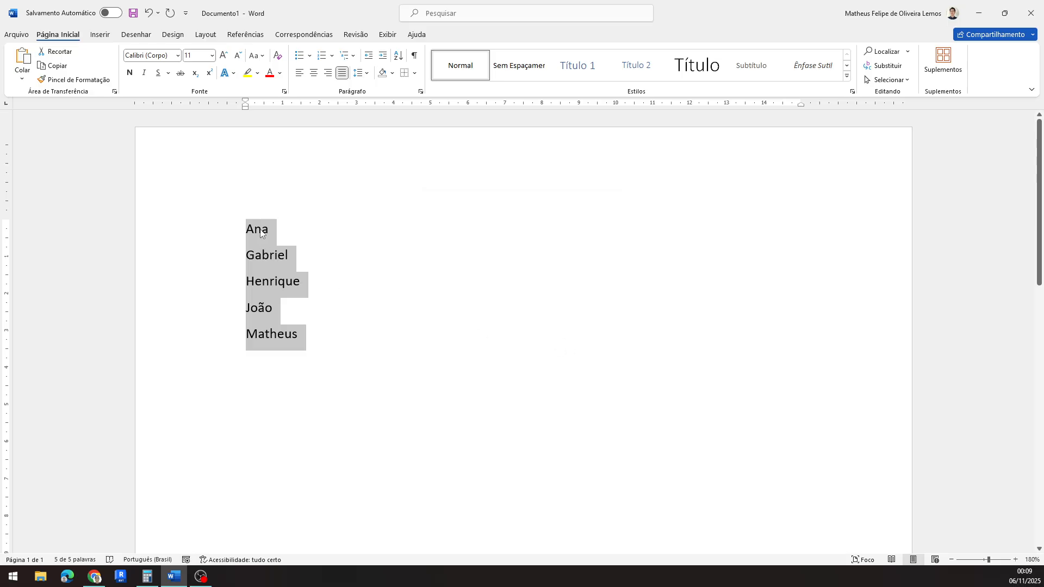
left_click(336, 337)
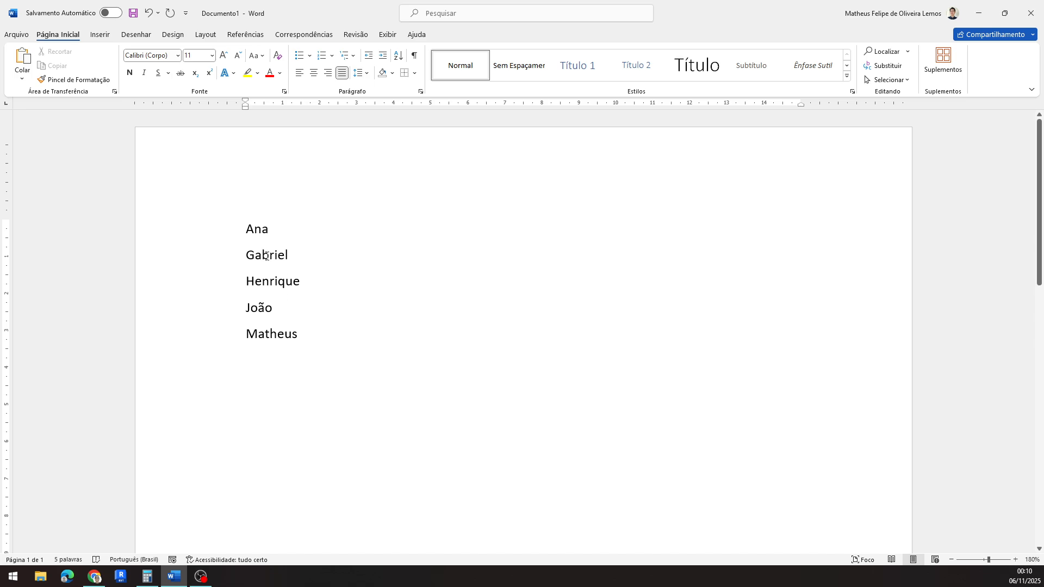
Step: Re-sort the list of names by Parágrafos as Texto in Decrescente order
left_click_drag(298, 334, 245, 226)
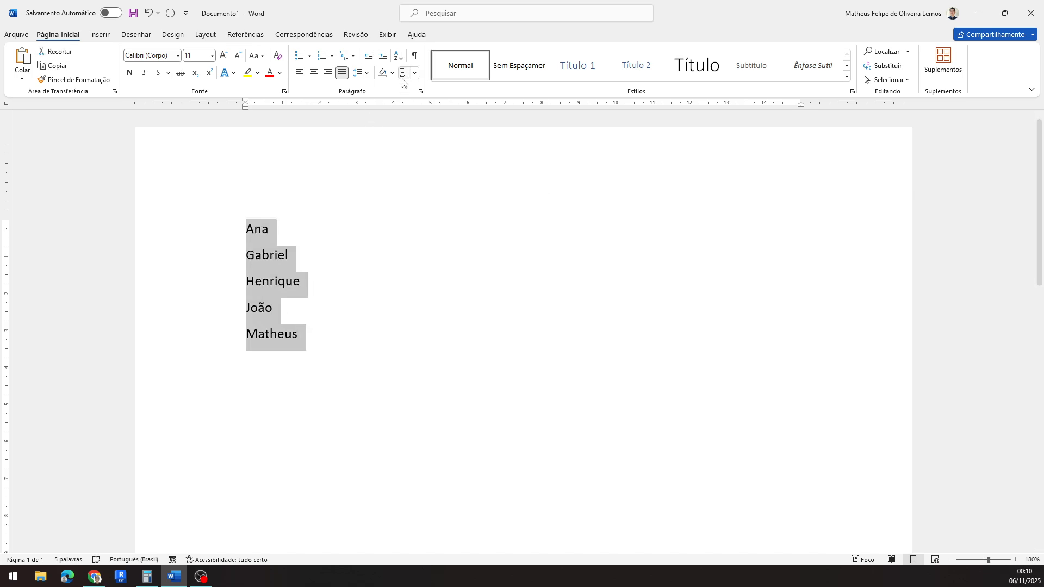
left_click(399, 58)
left_click(588, 237)
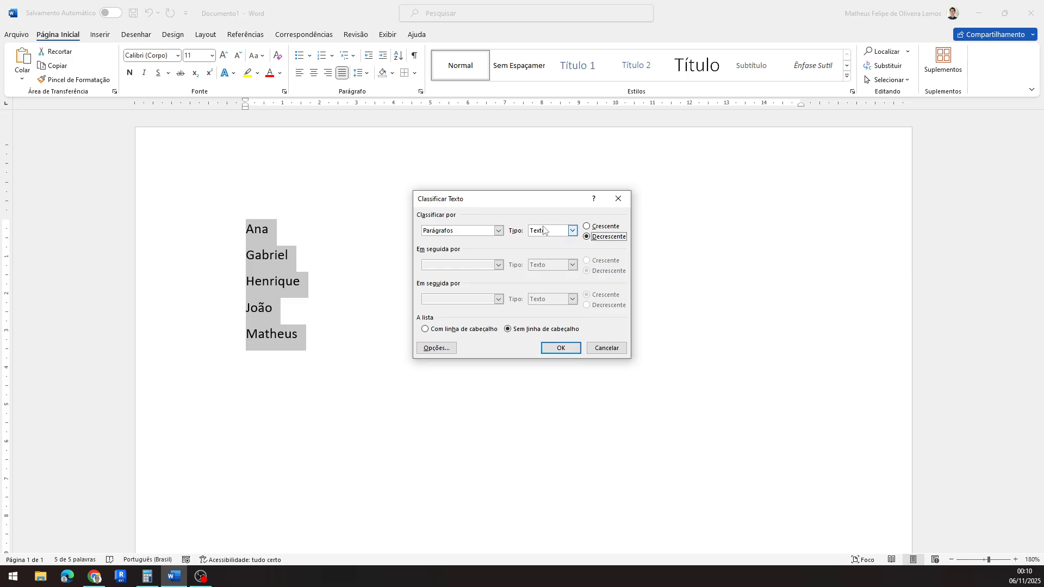
left_click(558, 235)
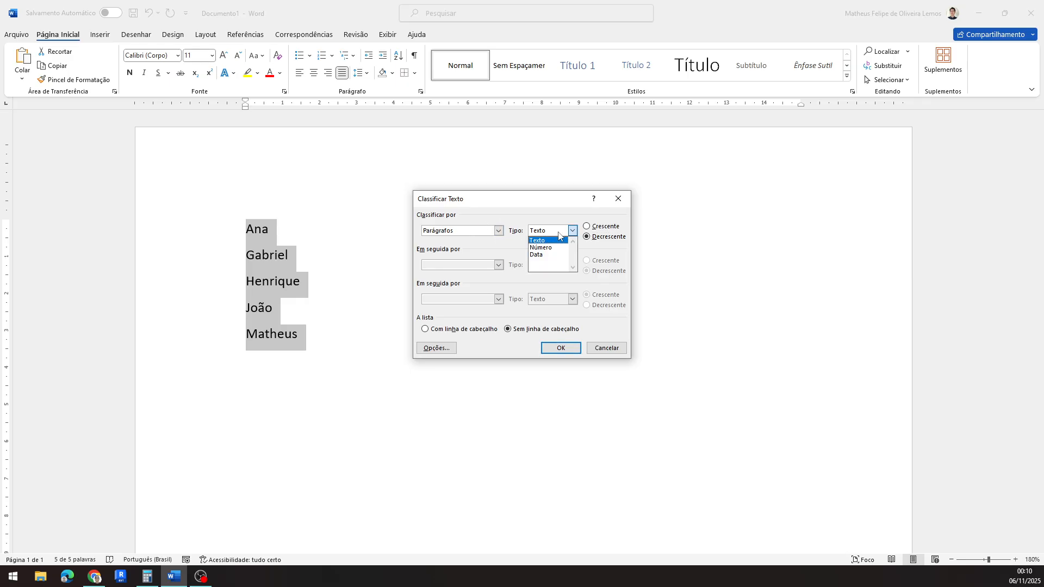
left_click(560, 237)
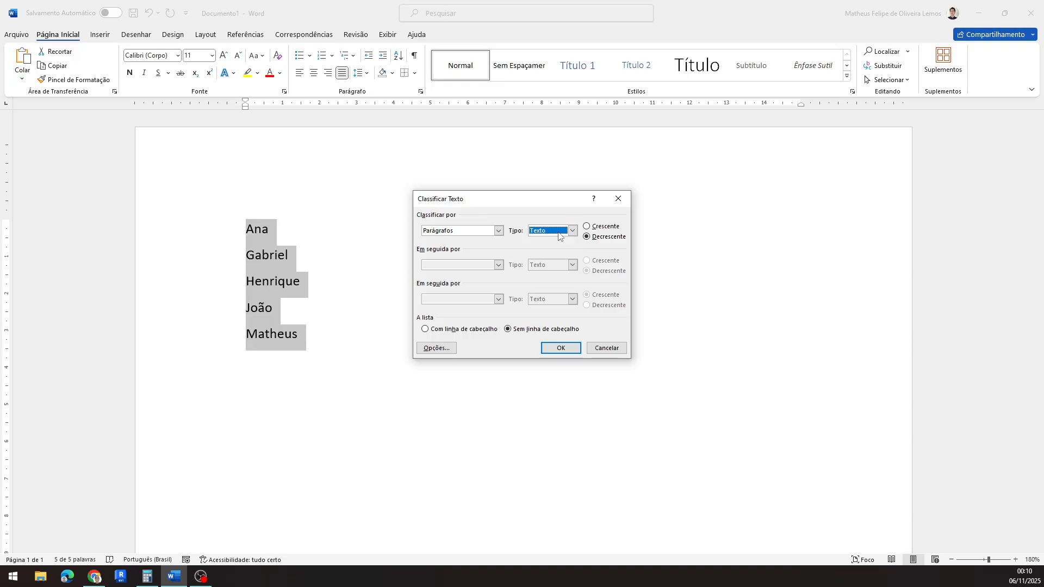
left_click(560, 348)
left_click(337, 264)
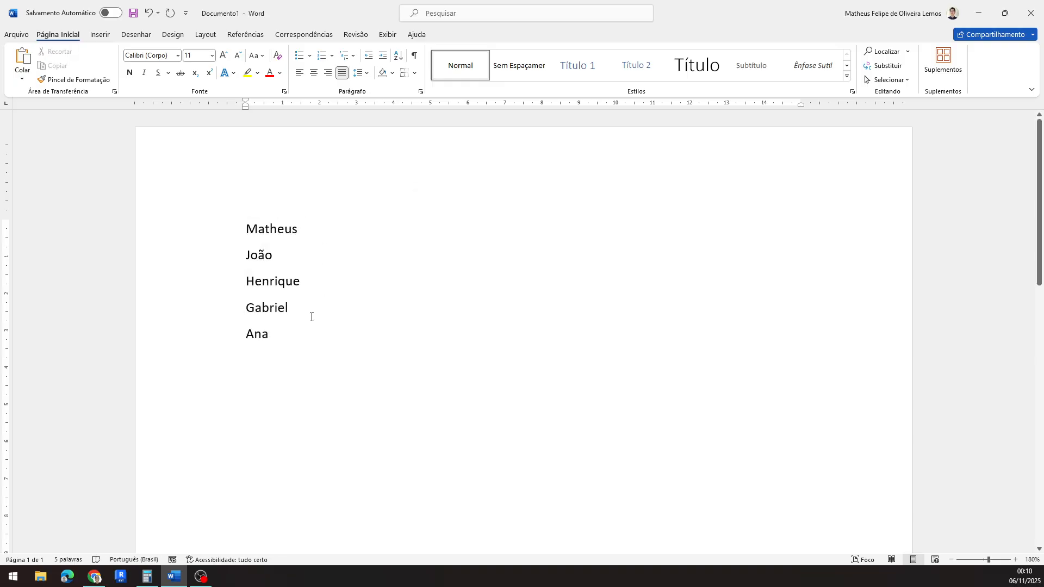
Step: Select the whole list of names and view the multilevel list library without applying a format
left_click_drag(284, 331, 258, 240)
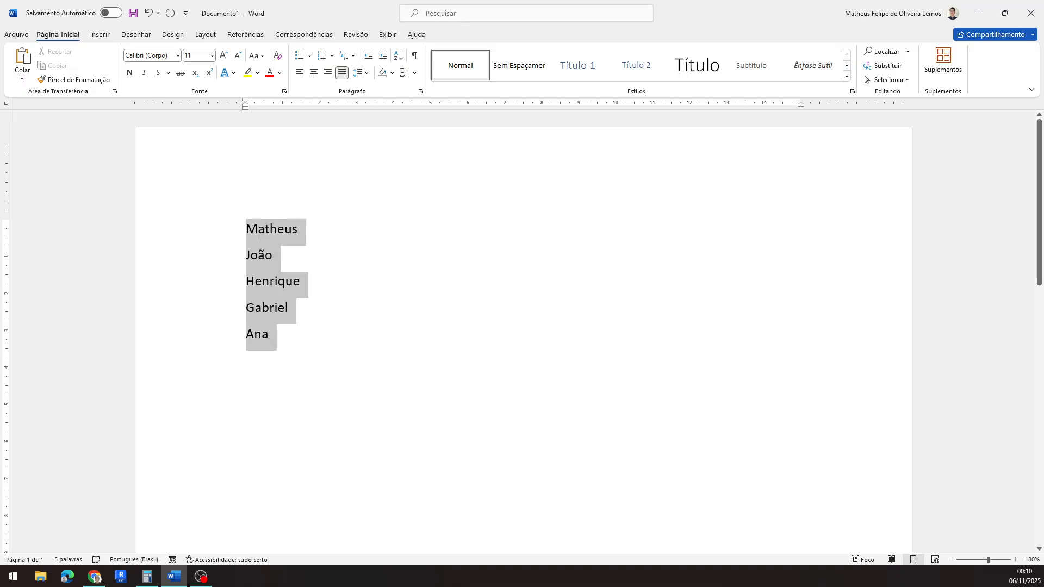
left_click(353, 56)
left_click(354, 56)
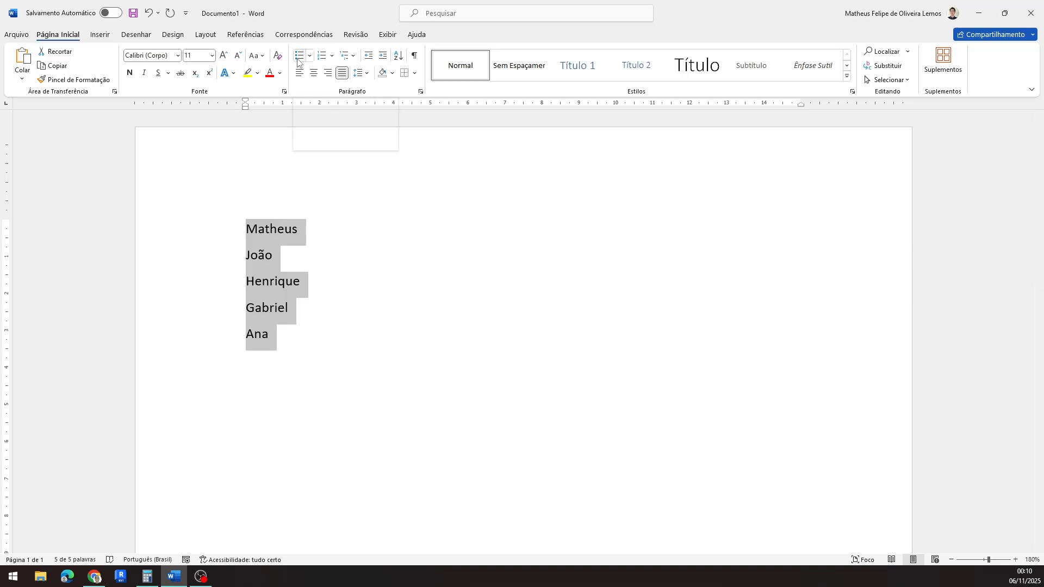
left_click(343, 60)
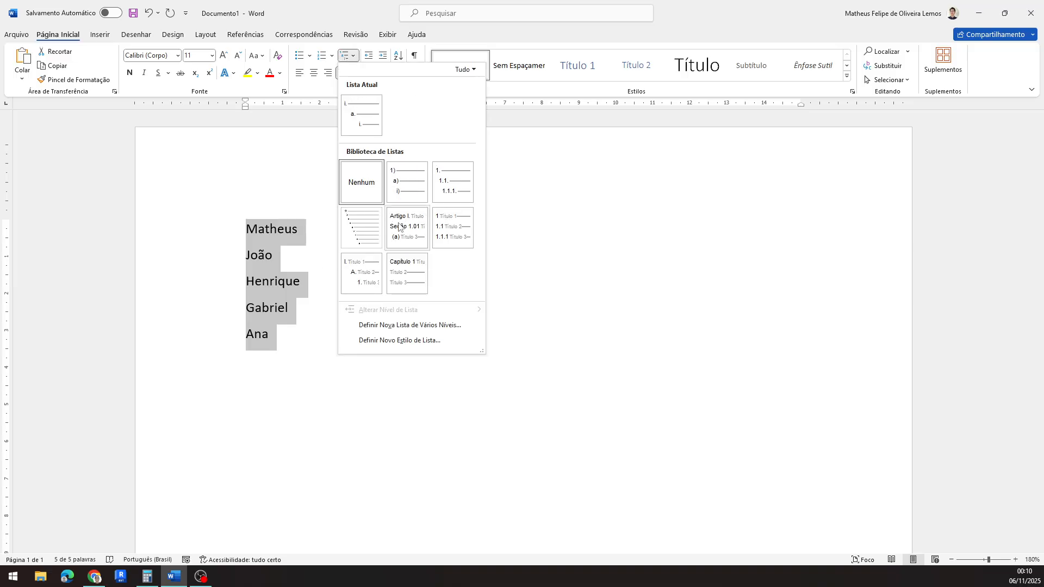
left_click(383, 58)
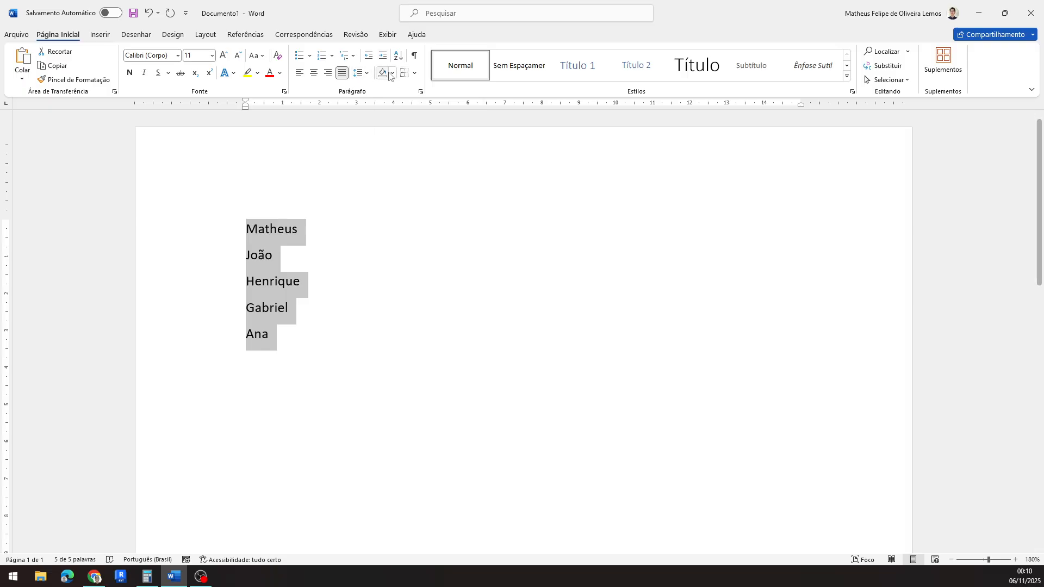
Step: View the line spacing options and the shading colours for the selected names without applying any
left_click(365, 74)
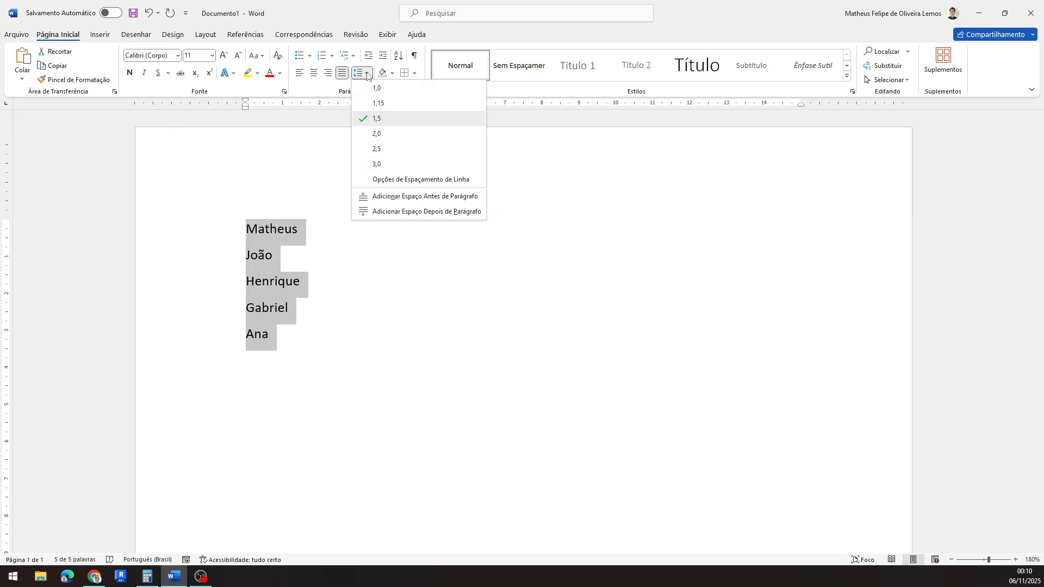
left_click(391, 76)
left_click(394, 79)
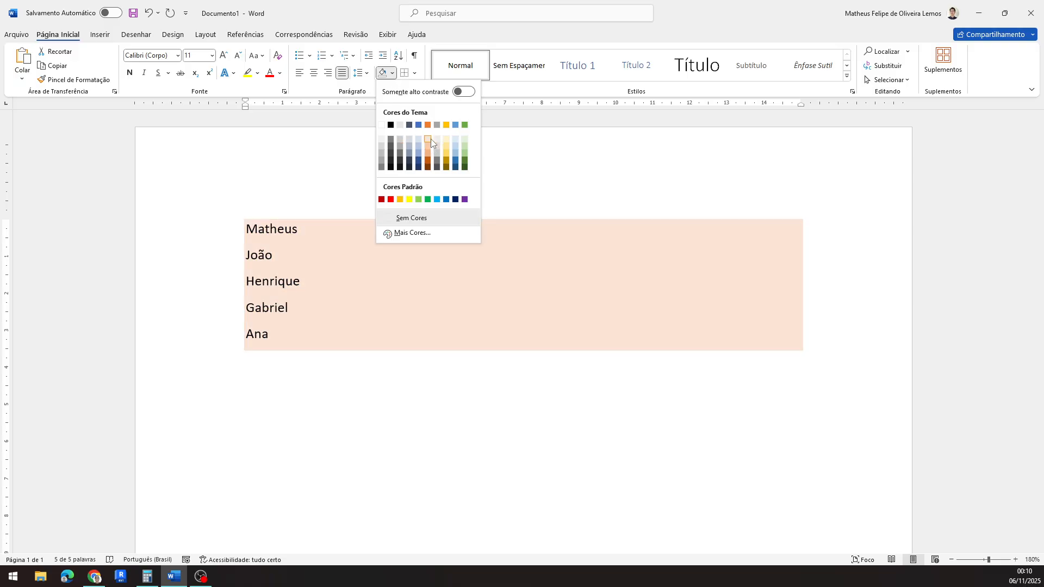
Step: View the page border settings and the available Arte patterns without choosing a border
left_click(415, 73)
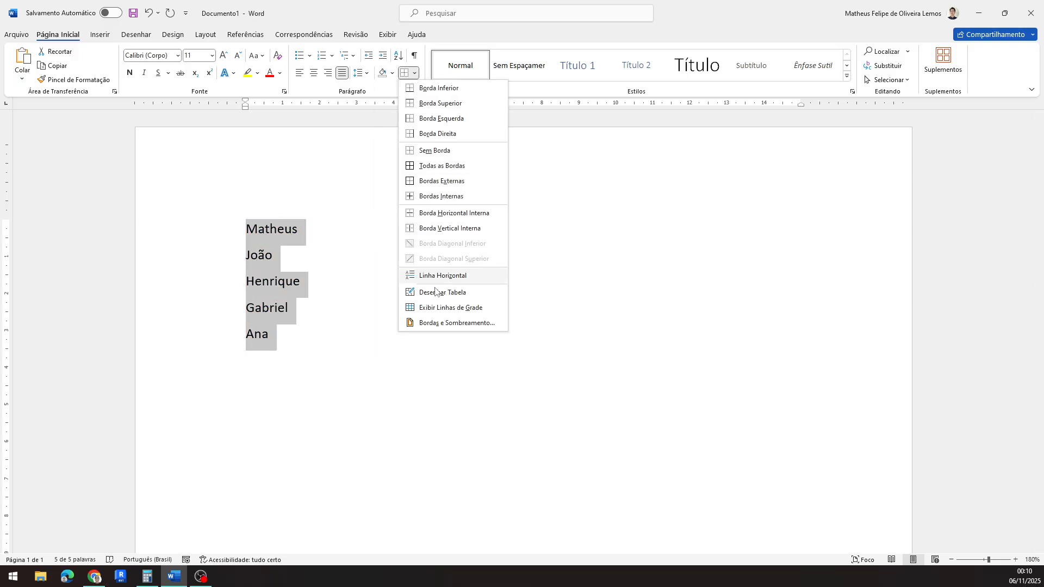
left_click(449, 323)
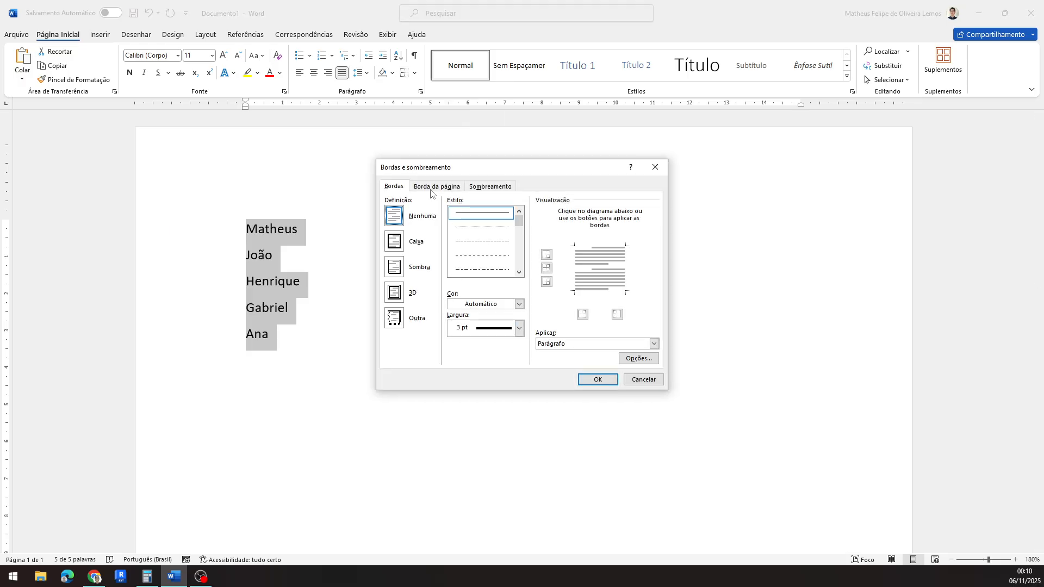
left_click(431, 191)
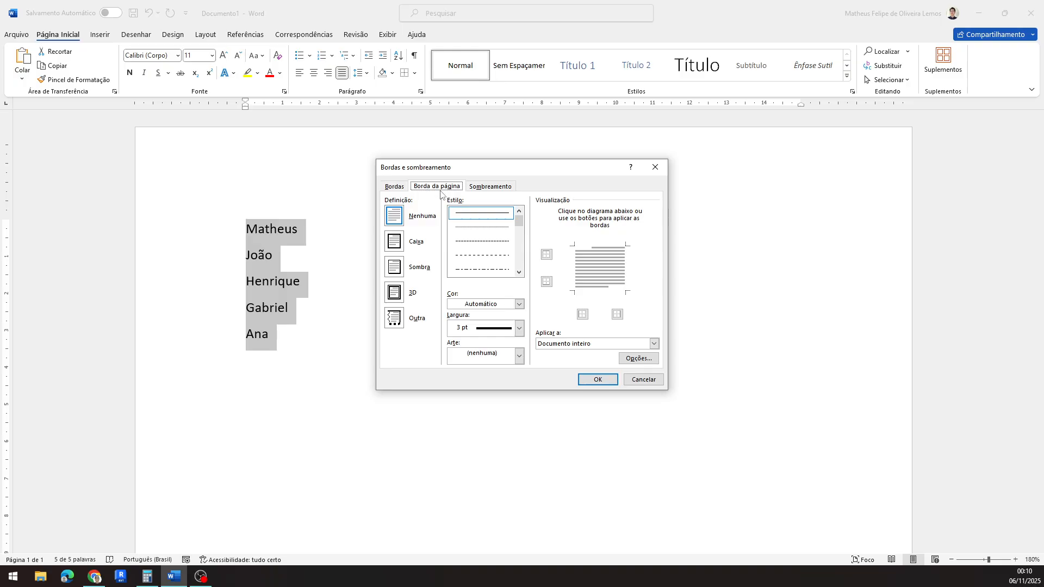
left_click(519, 356)
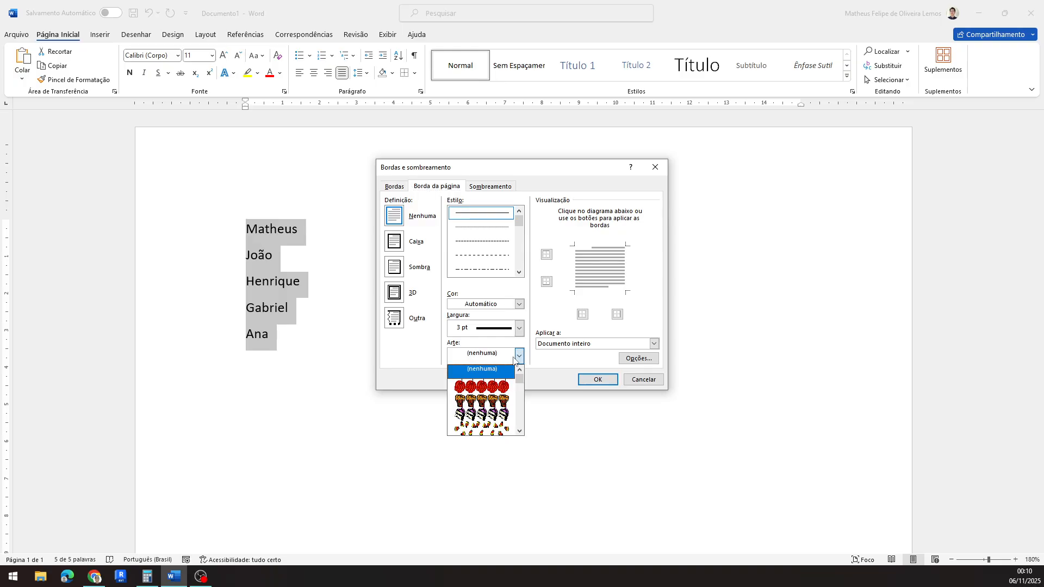
left_click(520, 356)
left_click(598, 380)
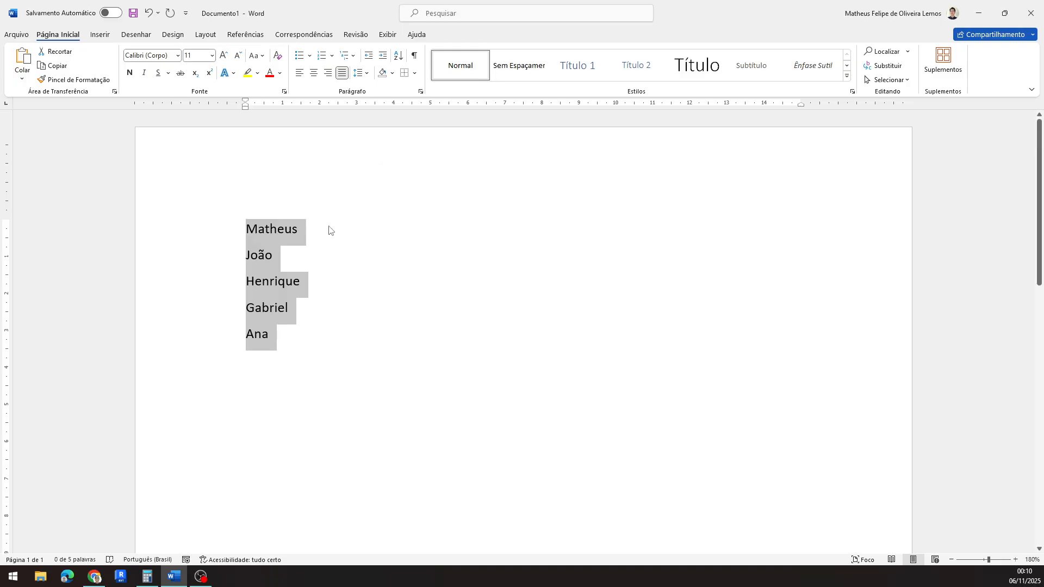
Step: Apply a Caixa page border to the whole document and check it down the page
left_click(415, 73)
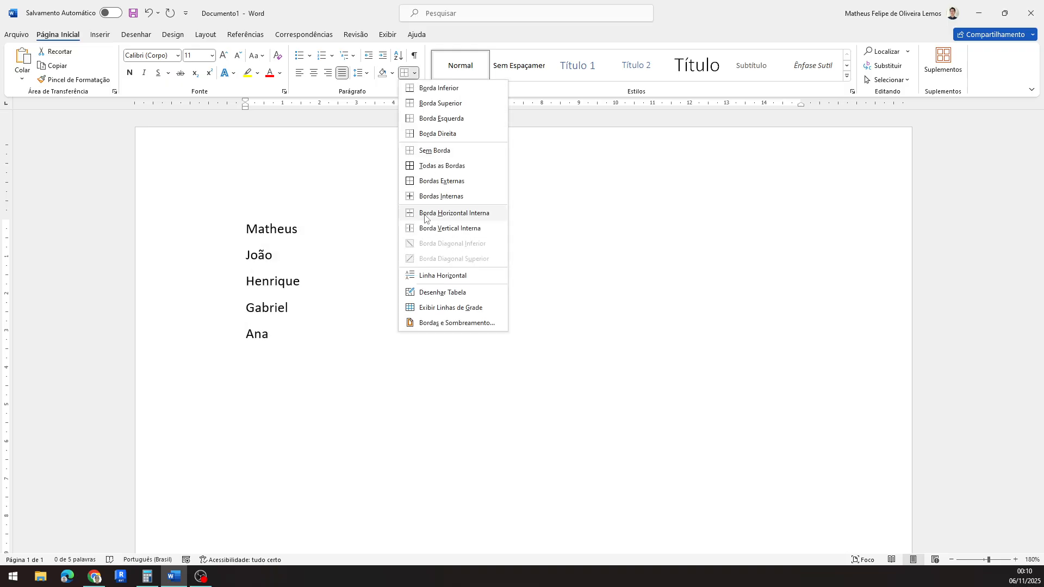
left_click(457, 323)
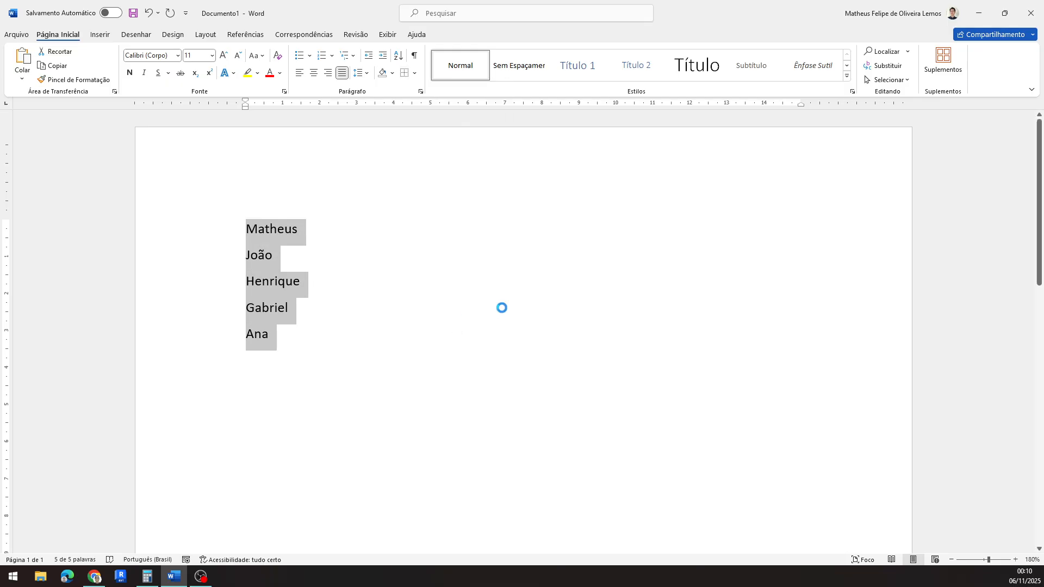
left_click(442, 188)
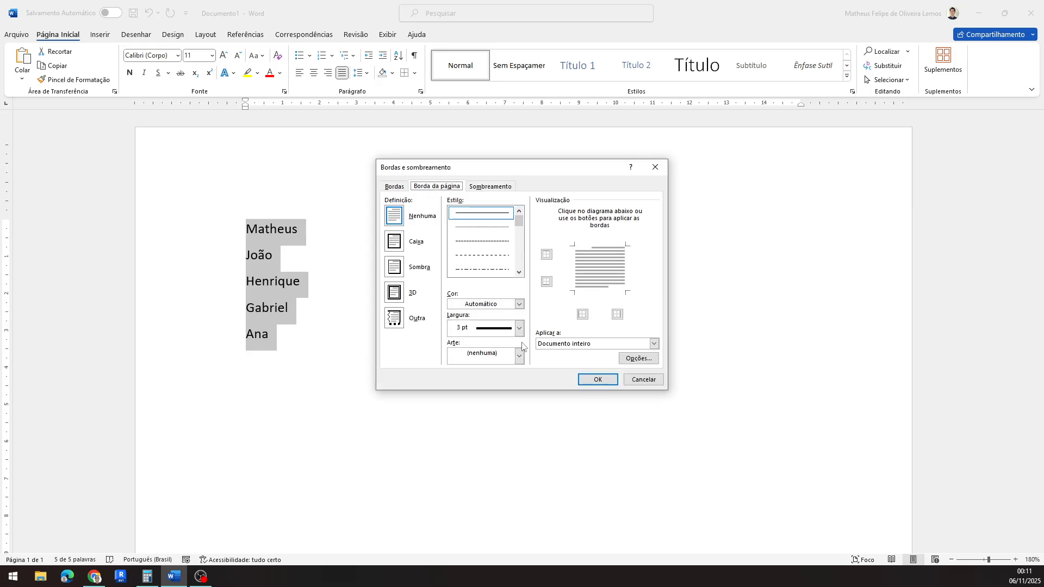
left_click(394, 241)
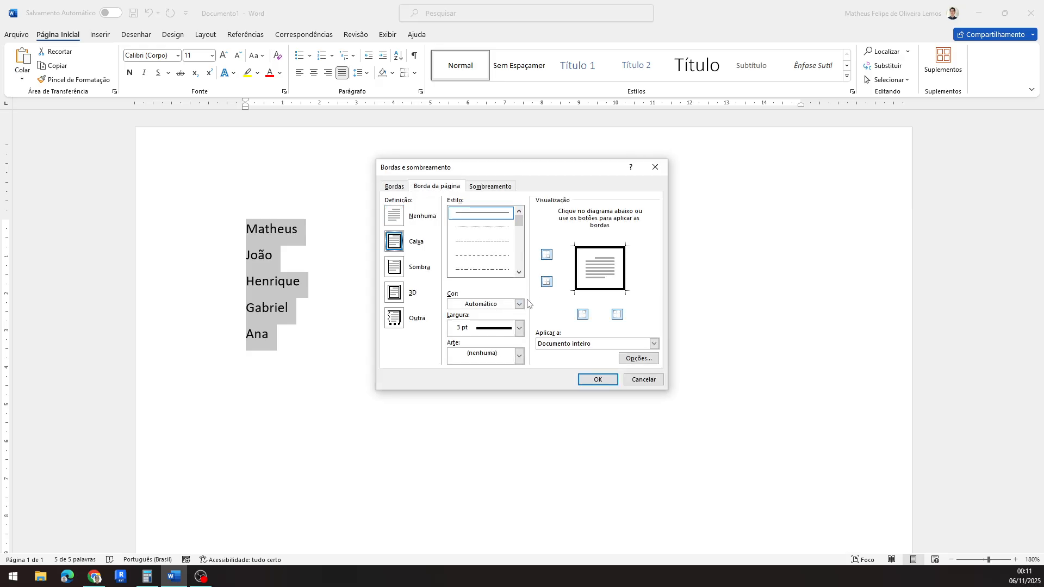
left_click(597, 379)
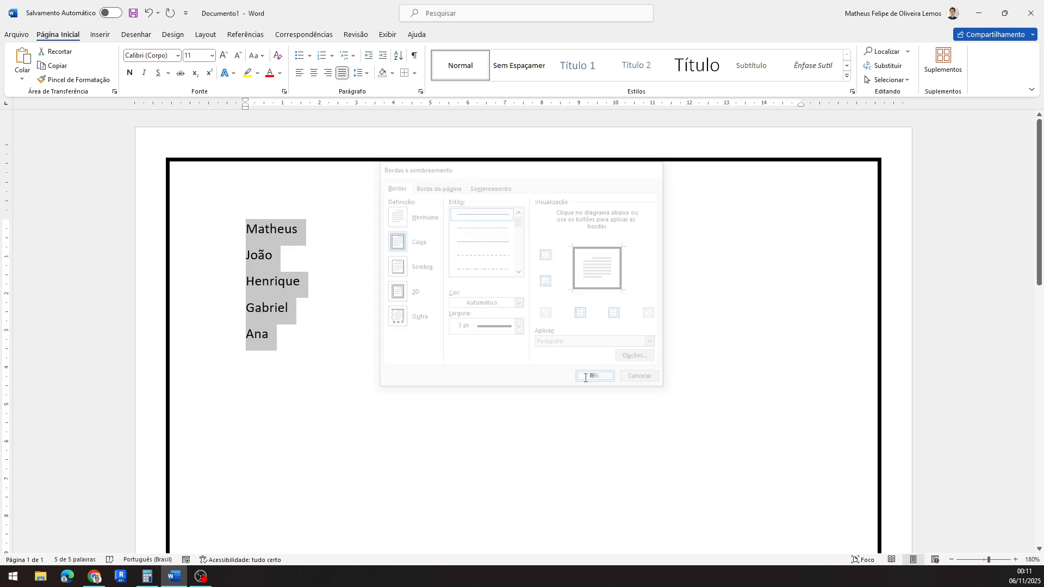
scroll(223, 247, "down", 10)
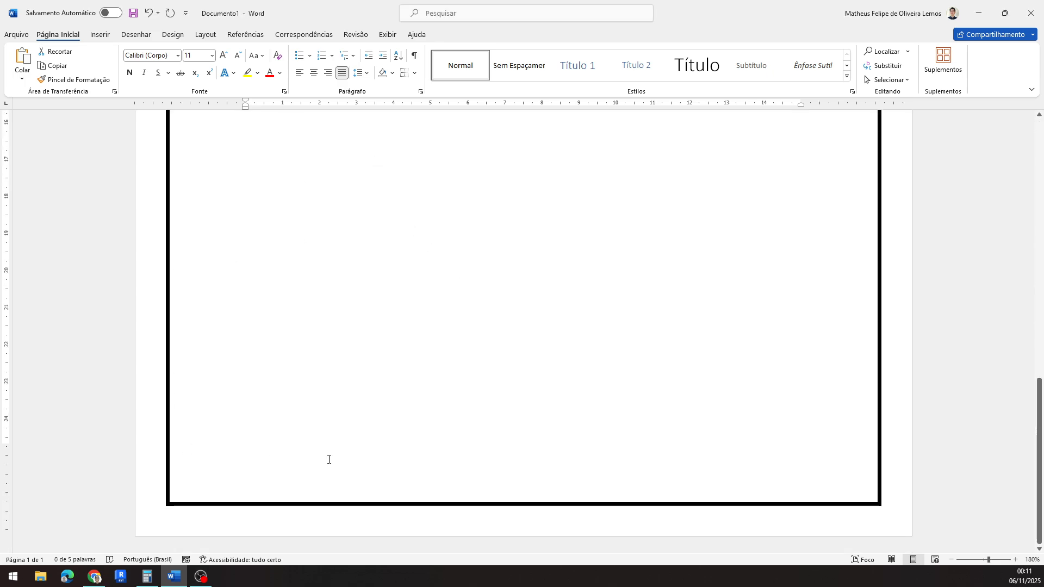
scroll(821, 261, "up", 10)
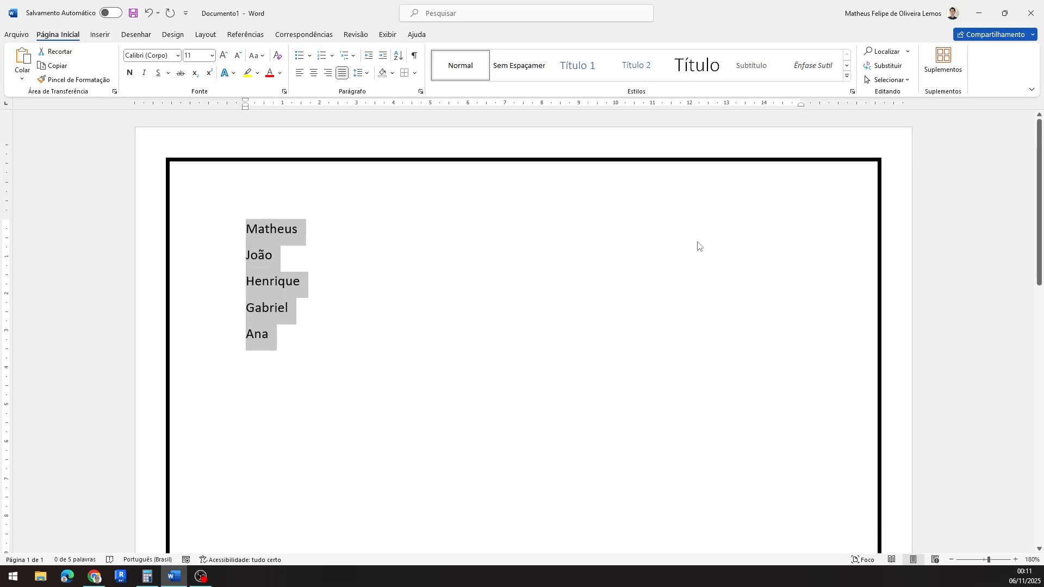
Step: Set the page border's Arte to the red apples pattern and check it around the page
left_click(414, 73)
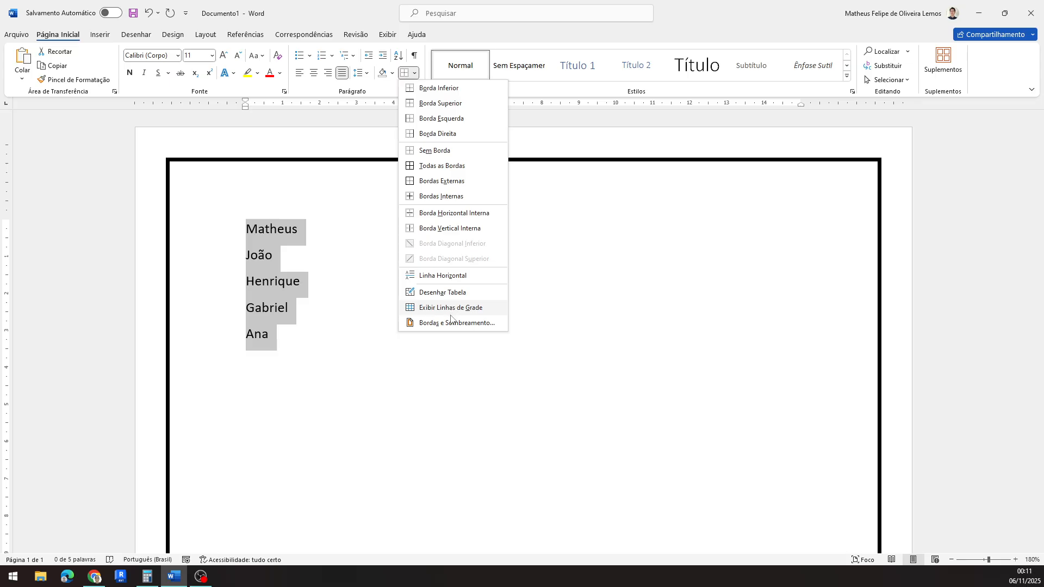
left_click(451, 322)
left_click(435, 188)
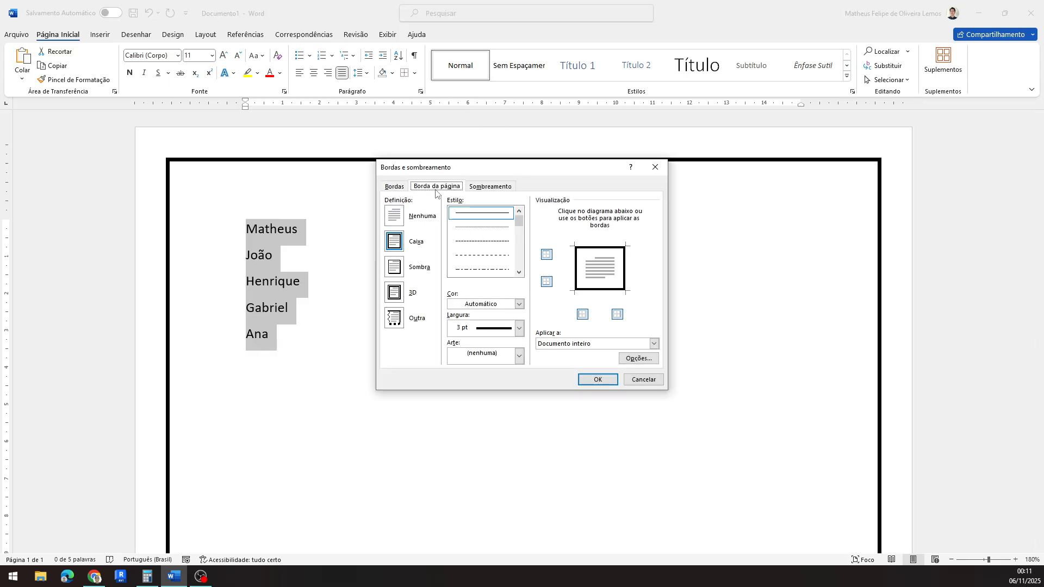
left_click(514, 357)
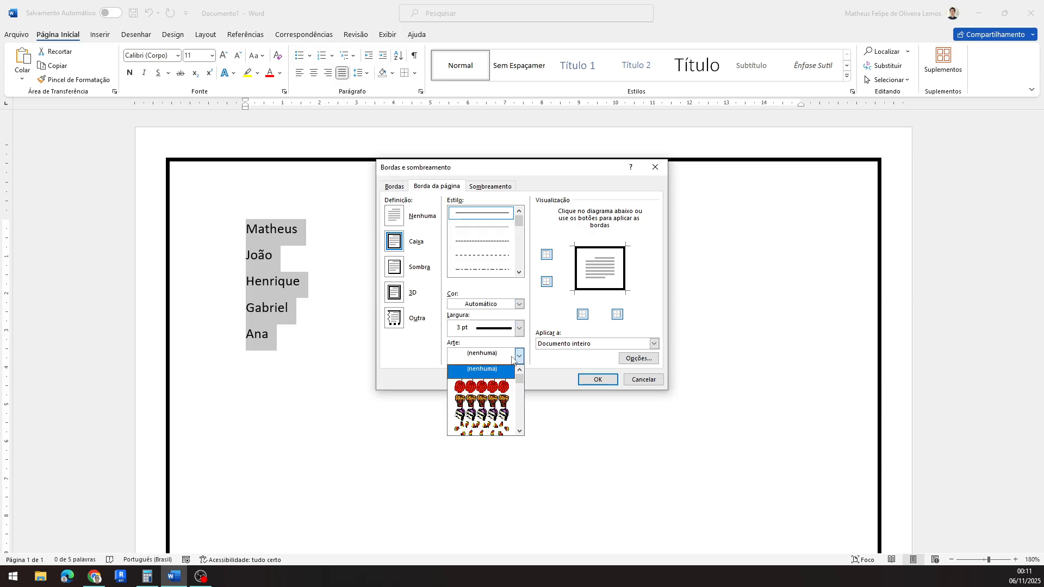
left_click(496, 386)
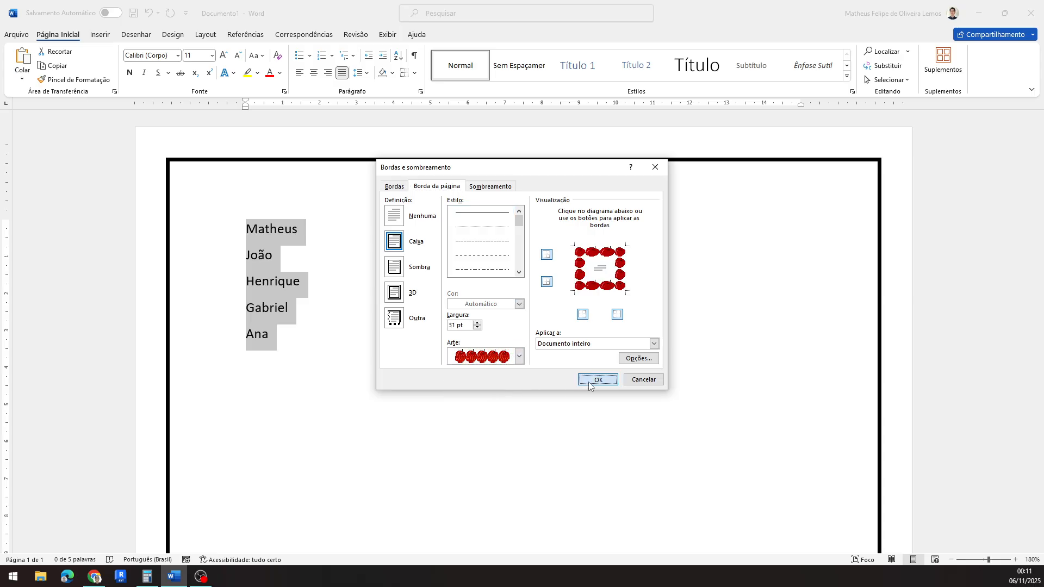
left_click(596, 379)
scroll(464, 280, "down", 10)
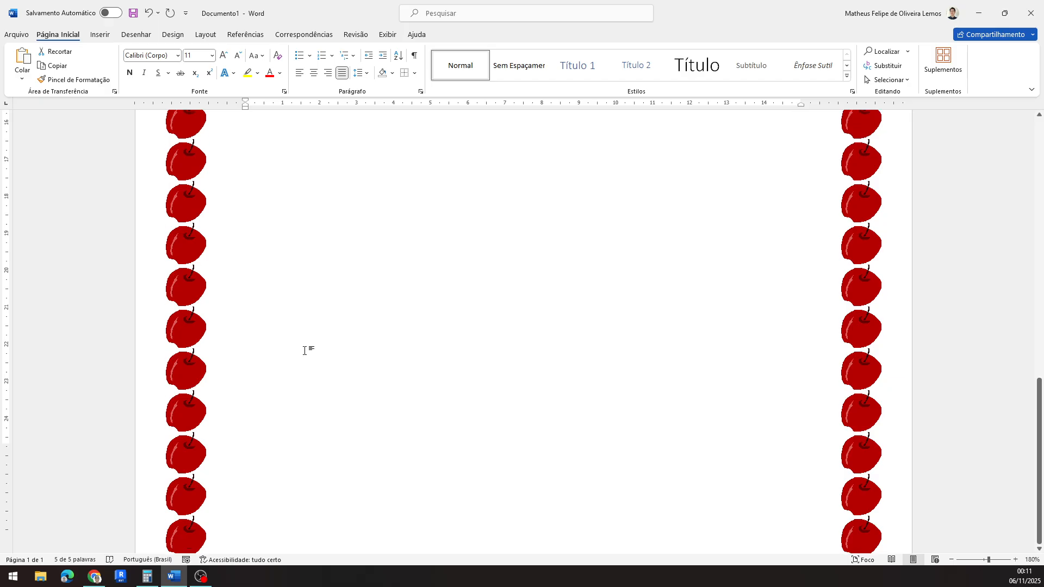
scroll(589, 312, "up", 5)
scroll(690, 283, "up", 3)
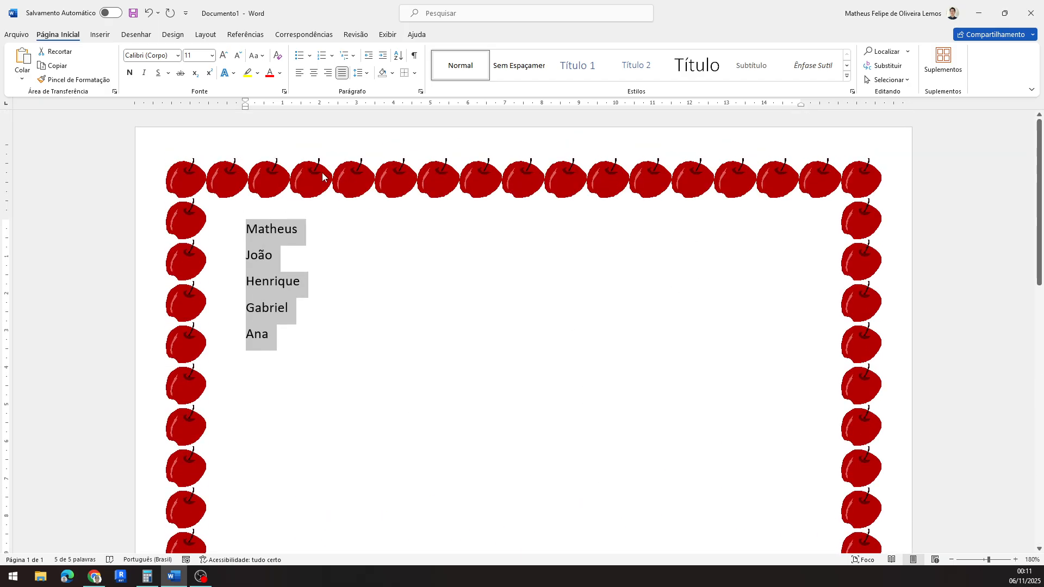
Step: View the Parágrafo settings for the first name and its Tabulação options, then close them without changes
left_click(299, 228)
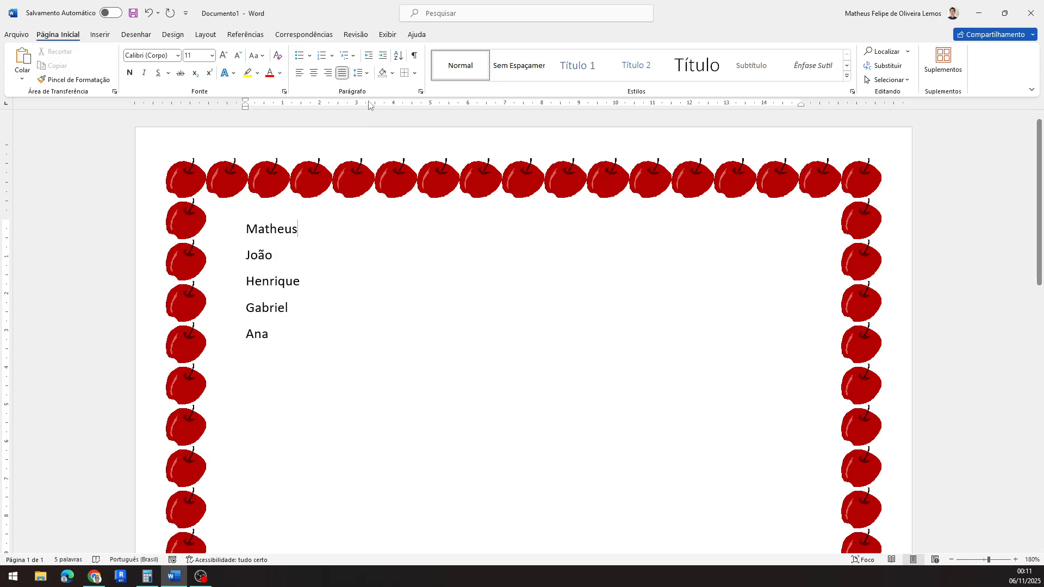
left_click(422, 91)
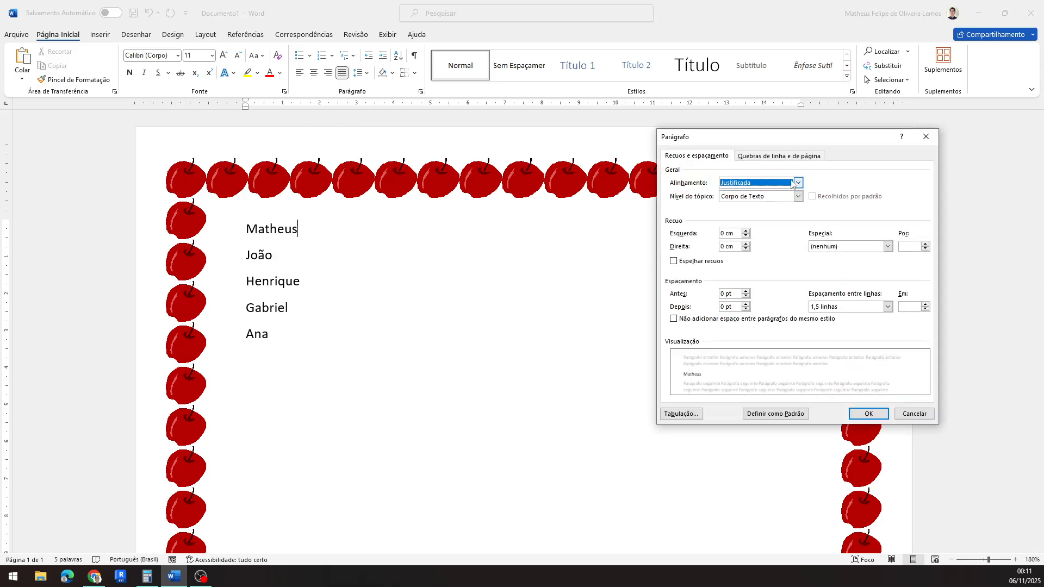
left_click(926, 137)
left_click_drag(744, 142, 540, 142)
left_click(488, 414)
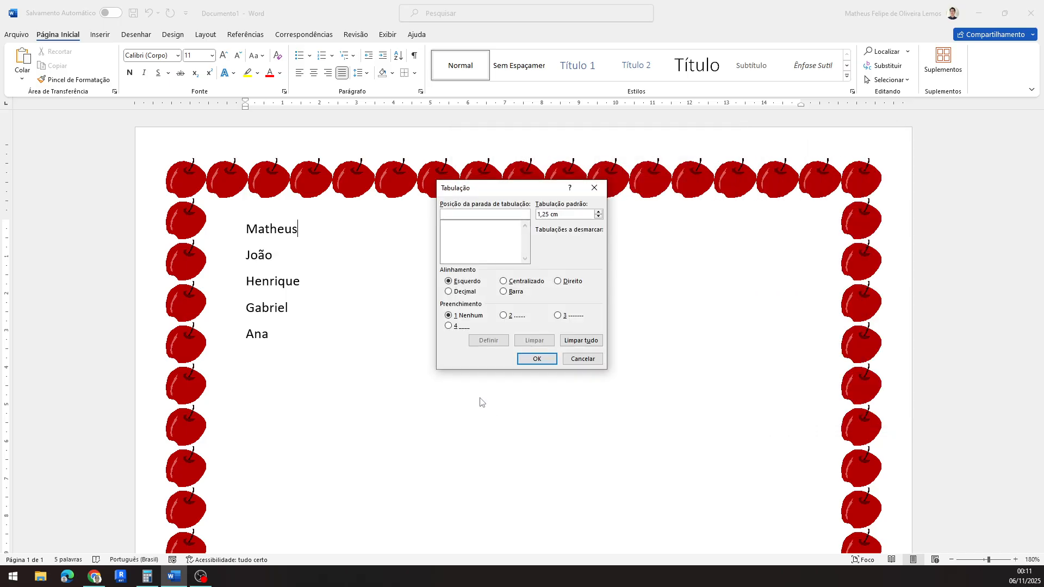
left_click(594, 188)
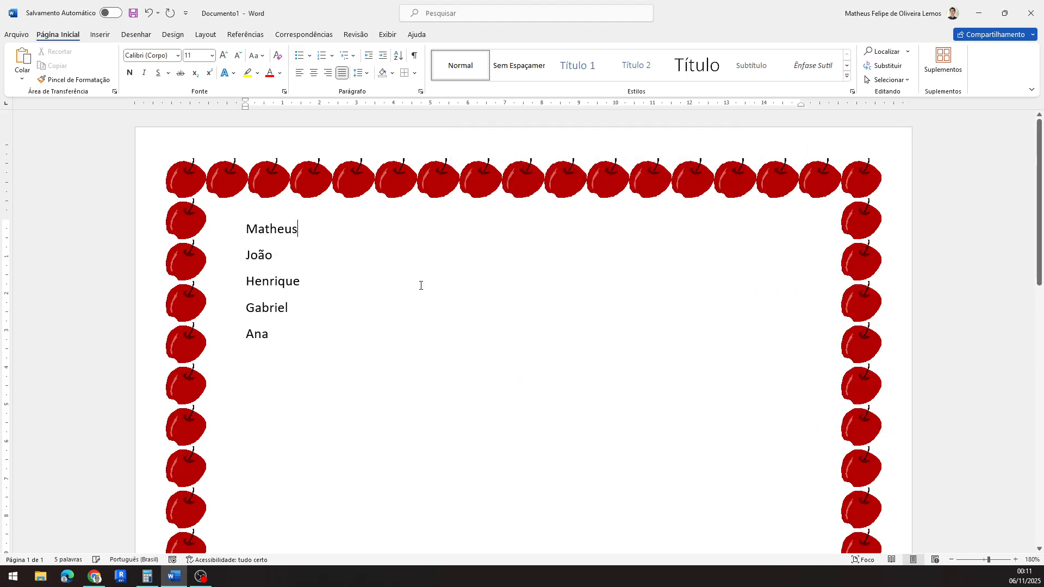